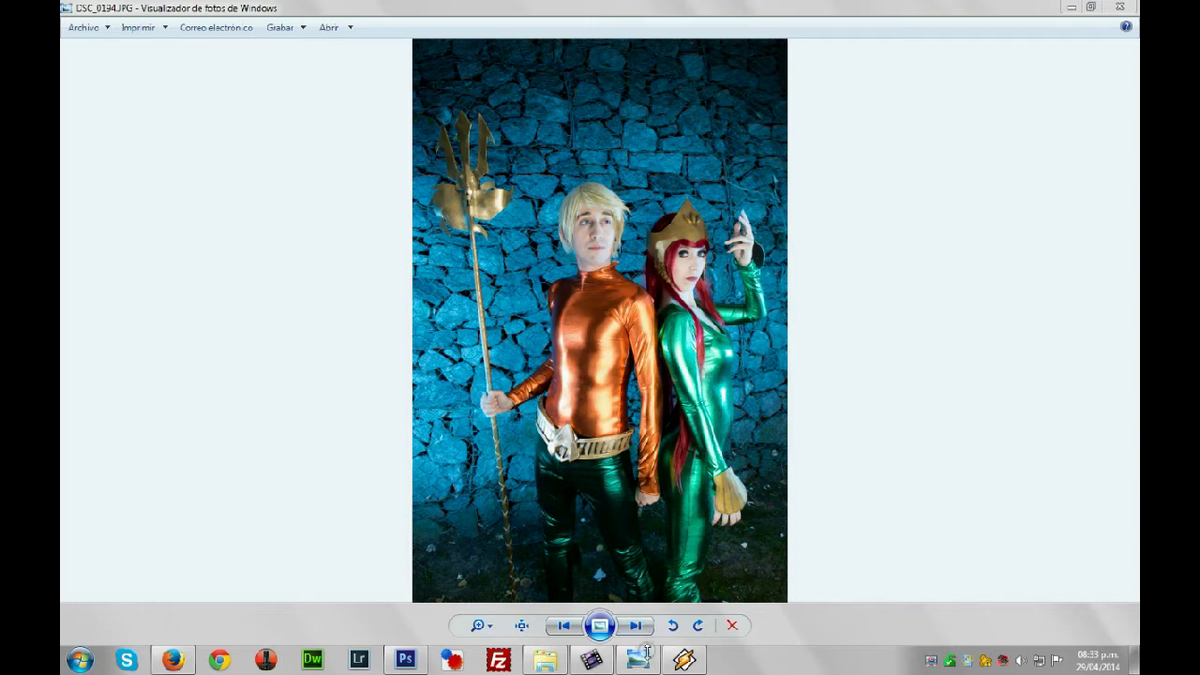
# Switch to Winamp, start playing the loaded track and minimize the player
pyautogui.click(685, 660)
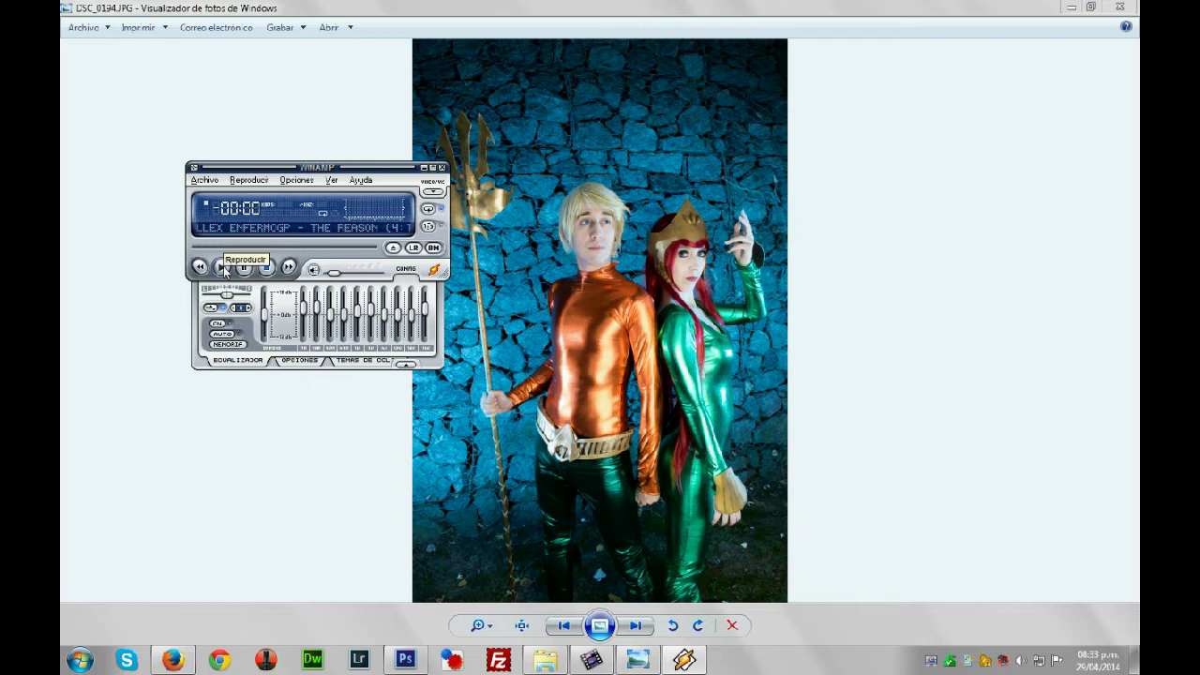
pyautogui.click(222, 267)
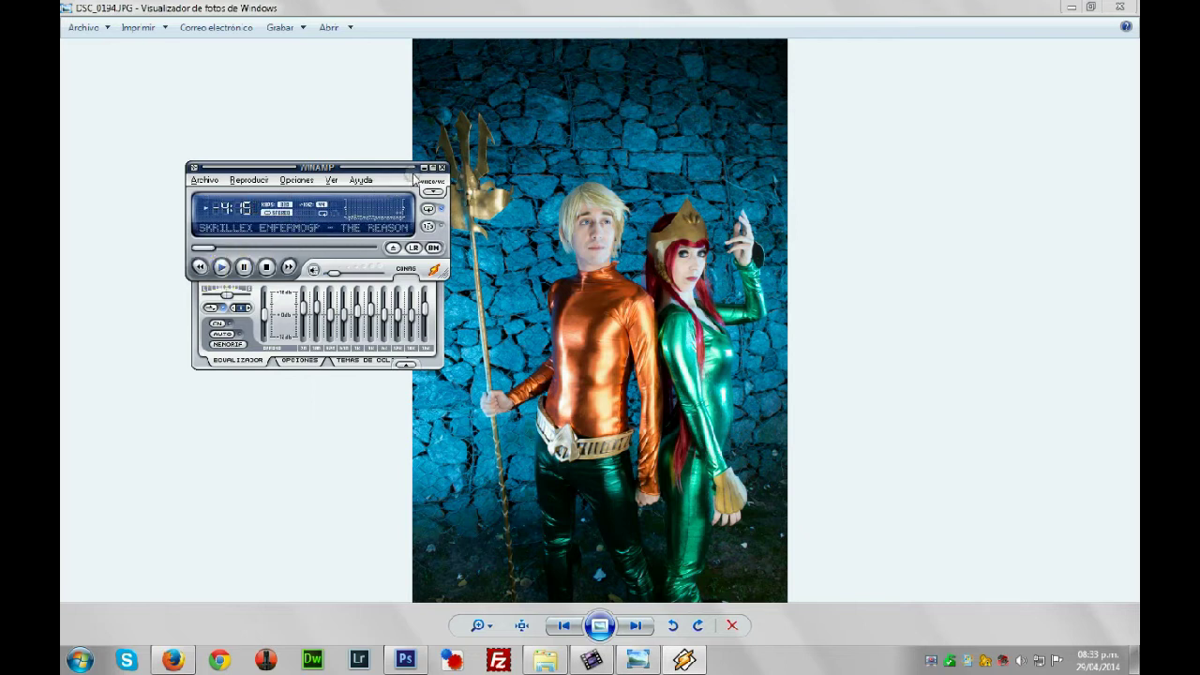
pyautogui.click(424, 169)
# Open the photo DSC_0194.JPG in Photoshop and fit the whole image in view
pyautogui.rightClick(549, 283)
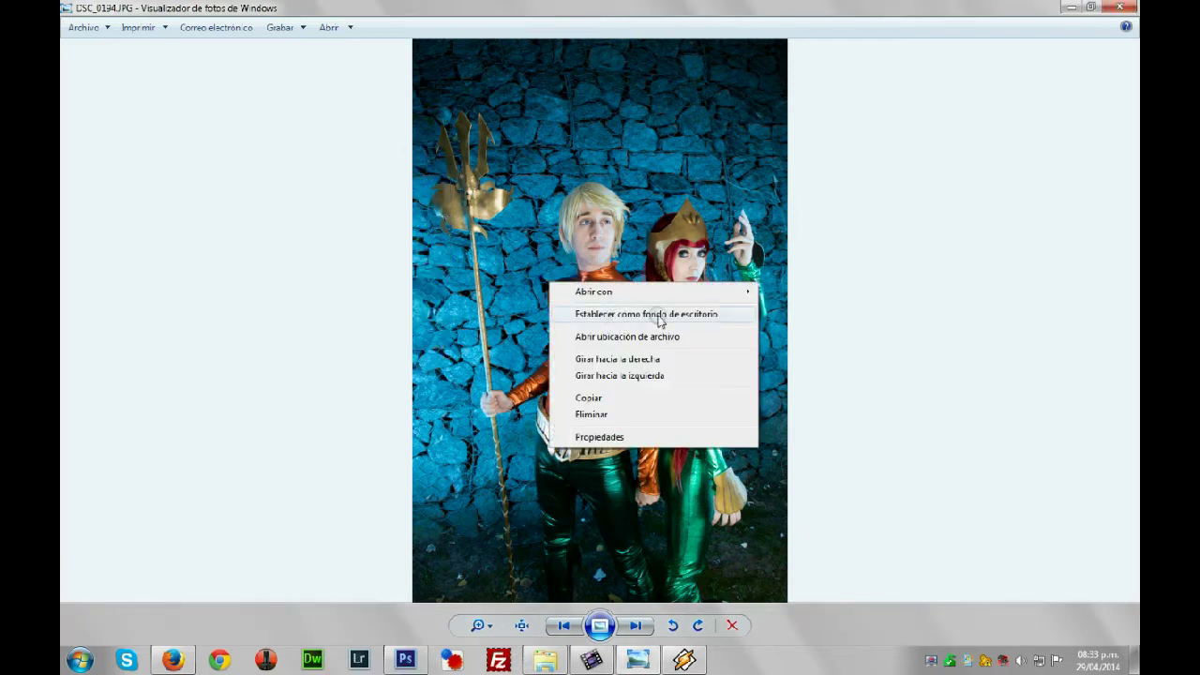
pyautogui.moveTo(681, 298)
pyautogui.click(808, 307)
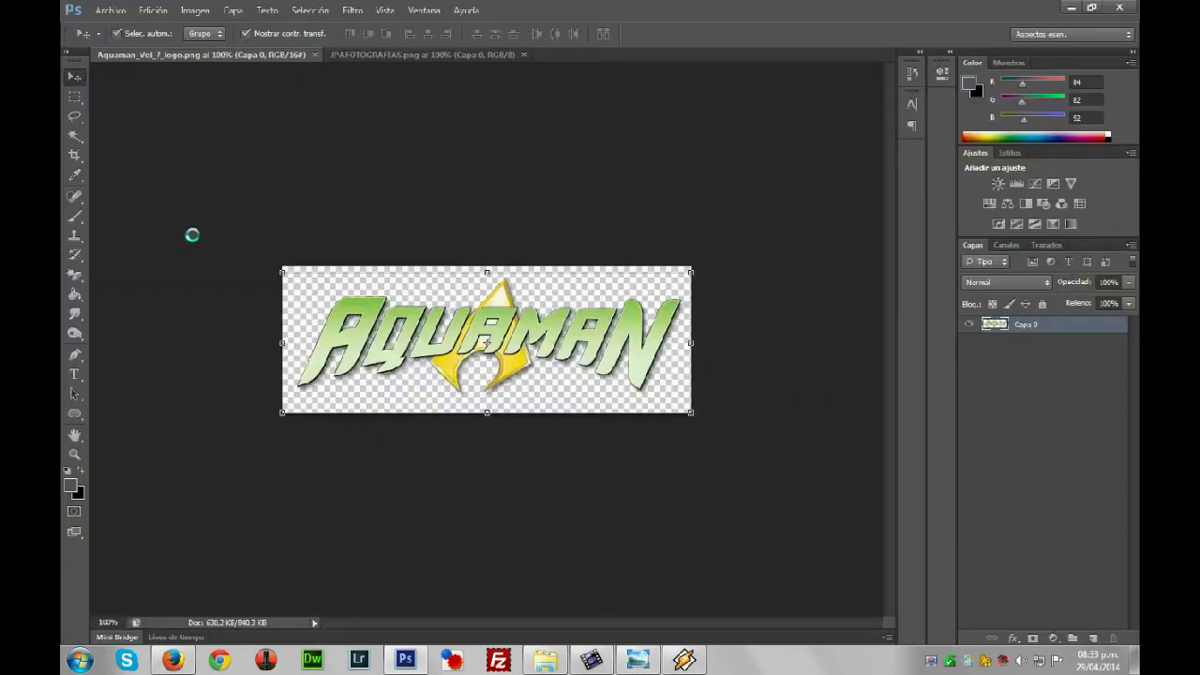
pyautogui.click(79, 455)
pyautogui.rightClick(405, 317)
pyautogui.click(441, 325)
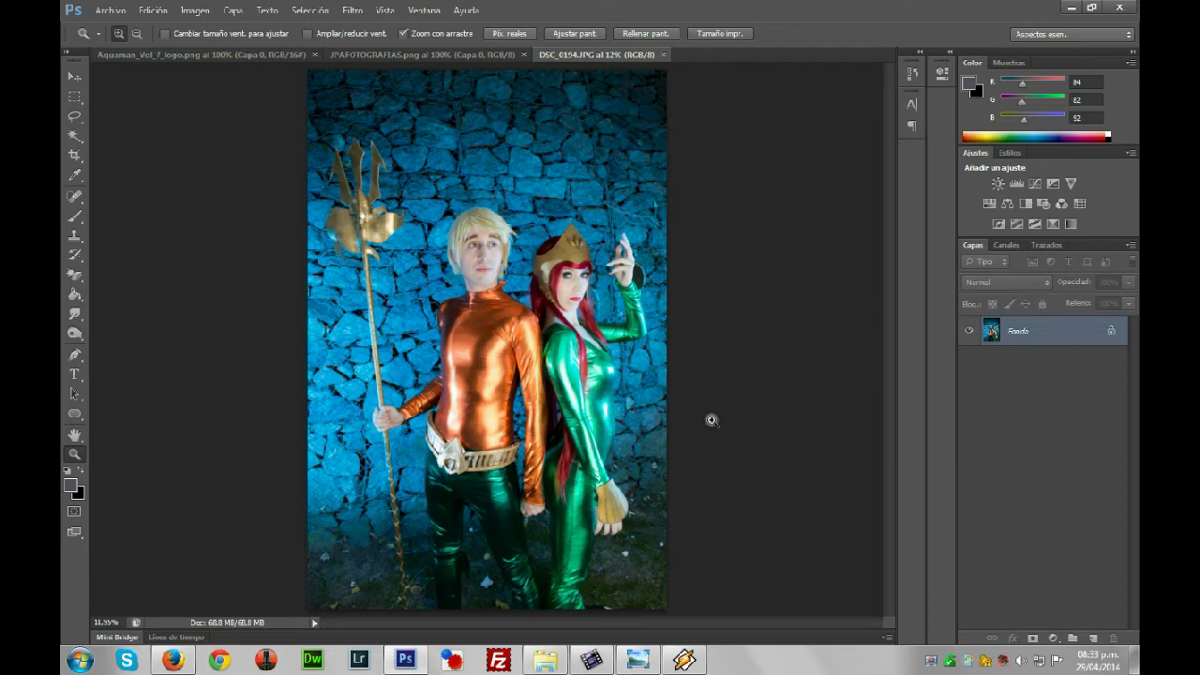
# Duplicate the photo's background layer twice to stack two copies above it
pyautogui.hotkey('ctrl', 'j')
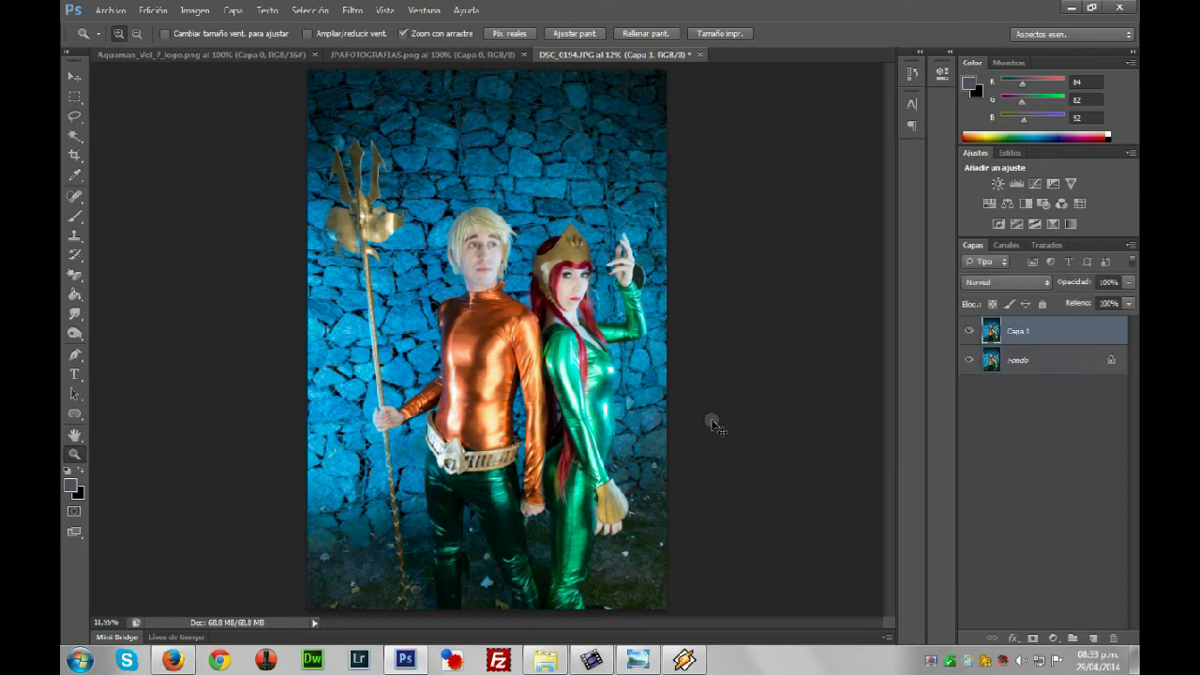
pyautogui.hotkey('ctrl', 'j')
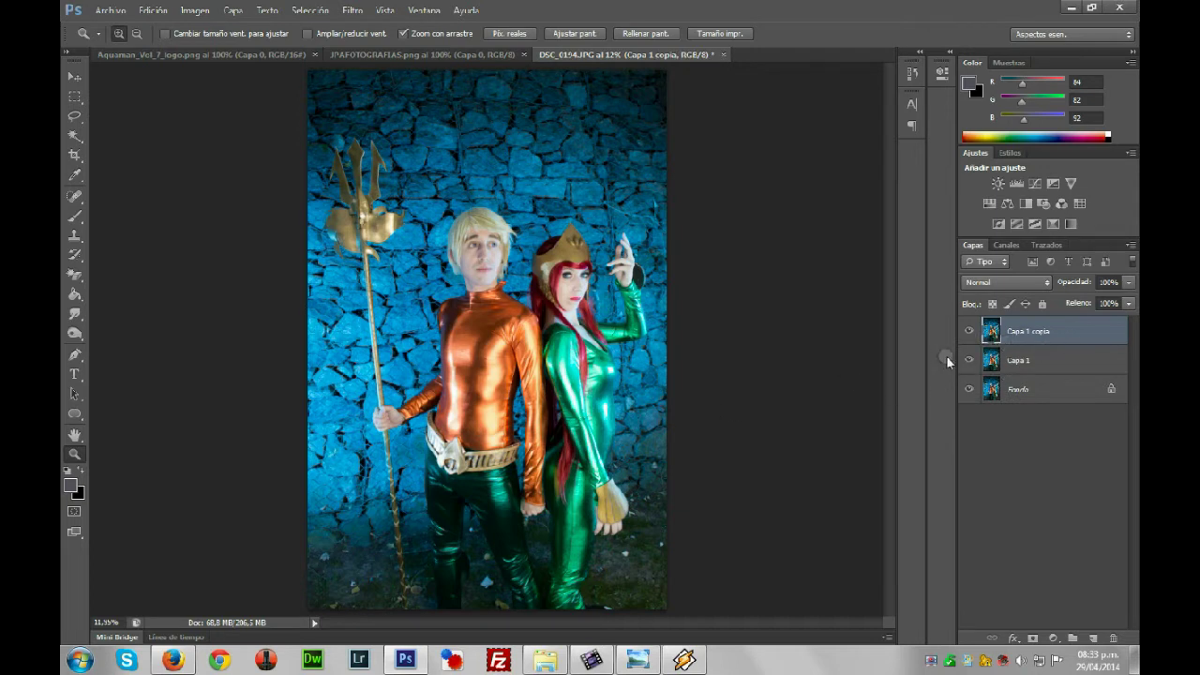
pyautogui.click(684, 660)
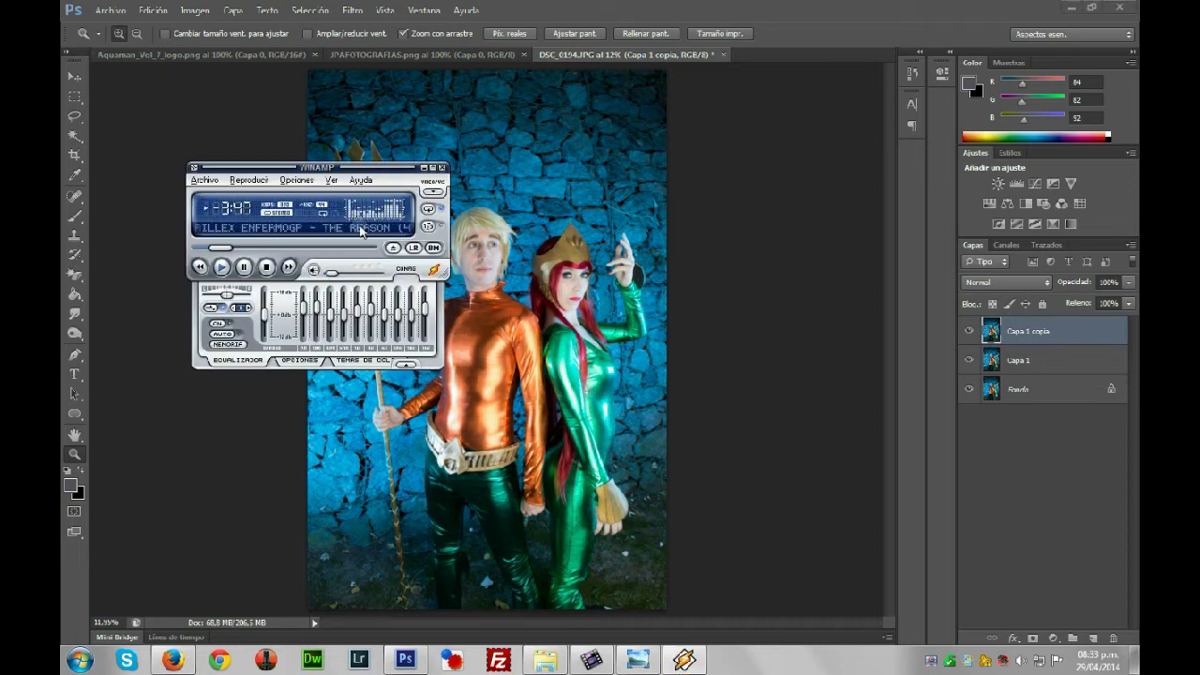
pyautogui.click(424, 167)
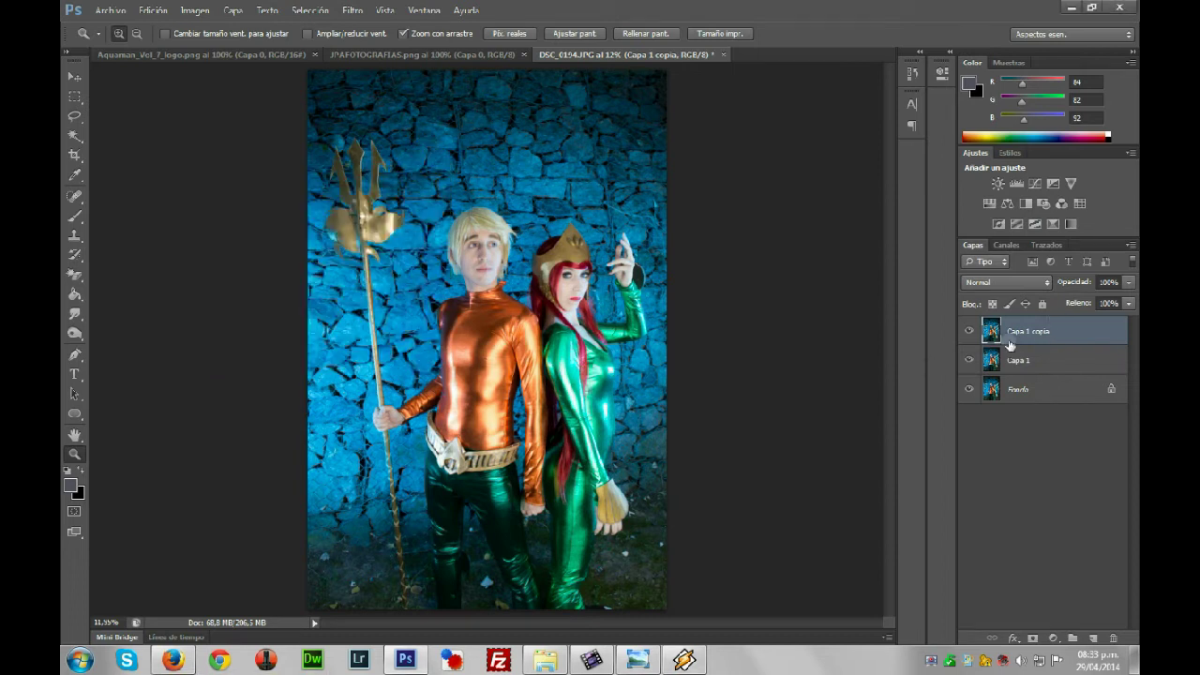
# Merge the topmost duplicate layer down into the copy directly below it
pyautogui.click(564, 274)
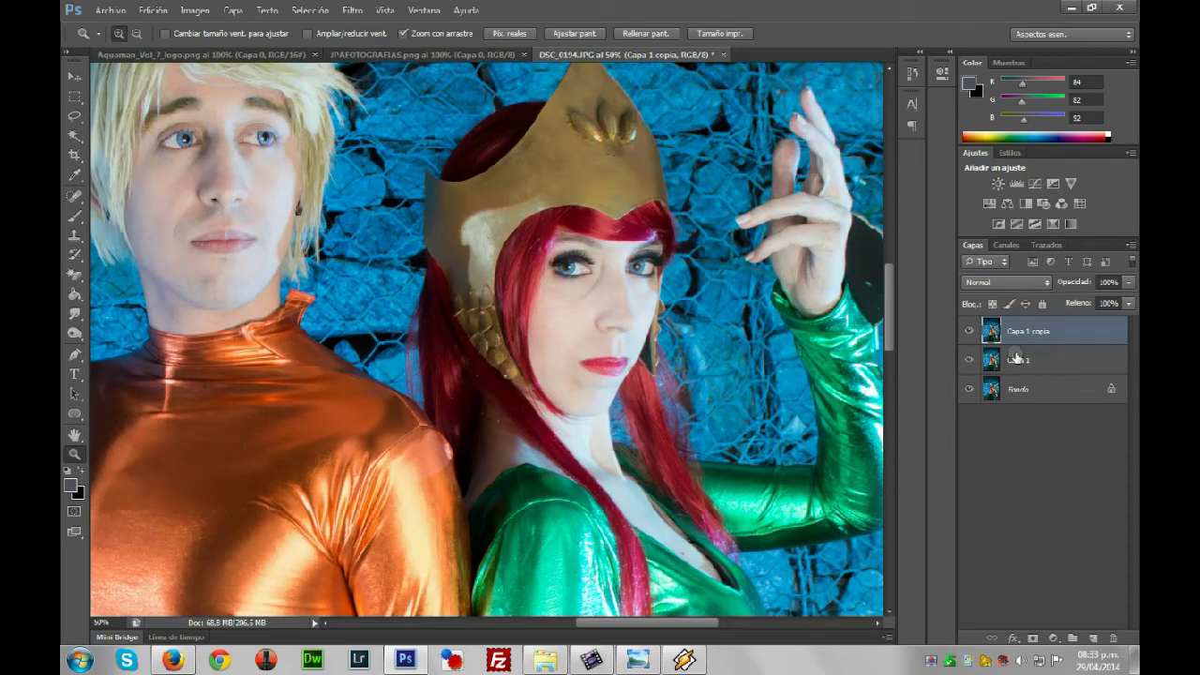
pyautogui.hotkey('ctrl', 'e')
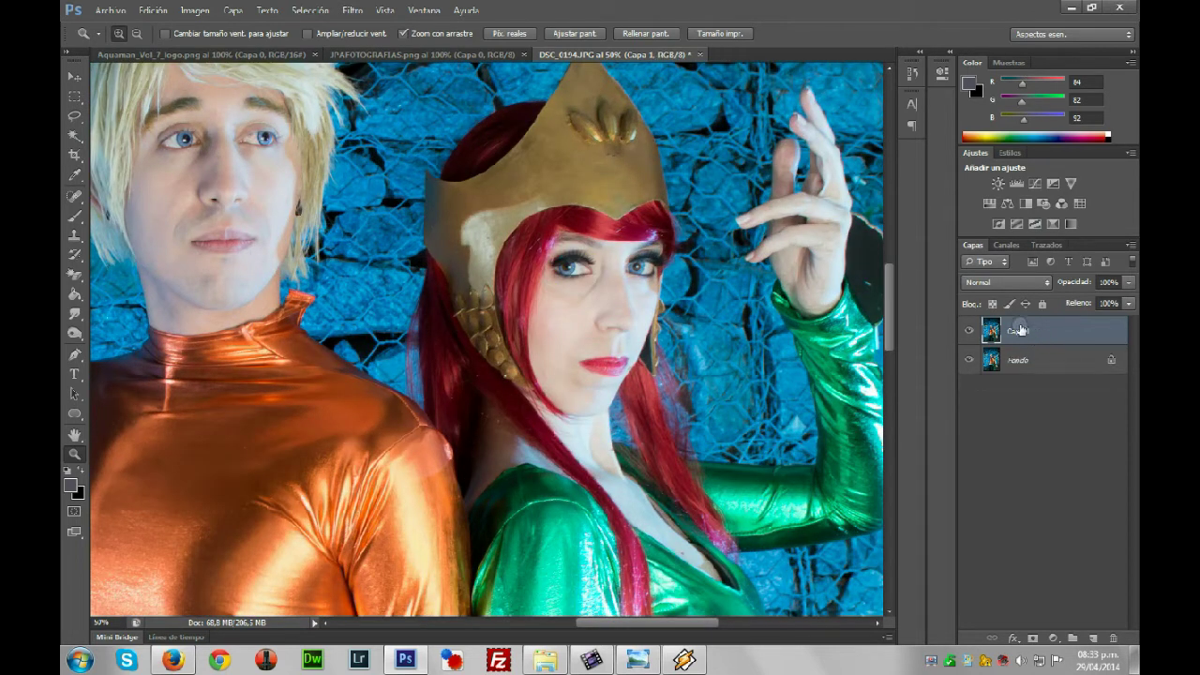
# Cover the crease under the woman's right eye with sampled cheek skin using the Clone Stamp at 26% opacity
pyautogui.click(576, 285)
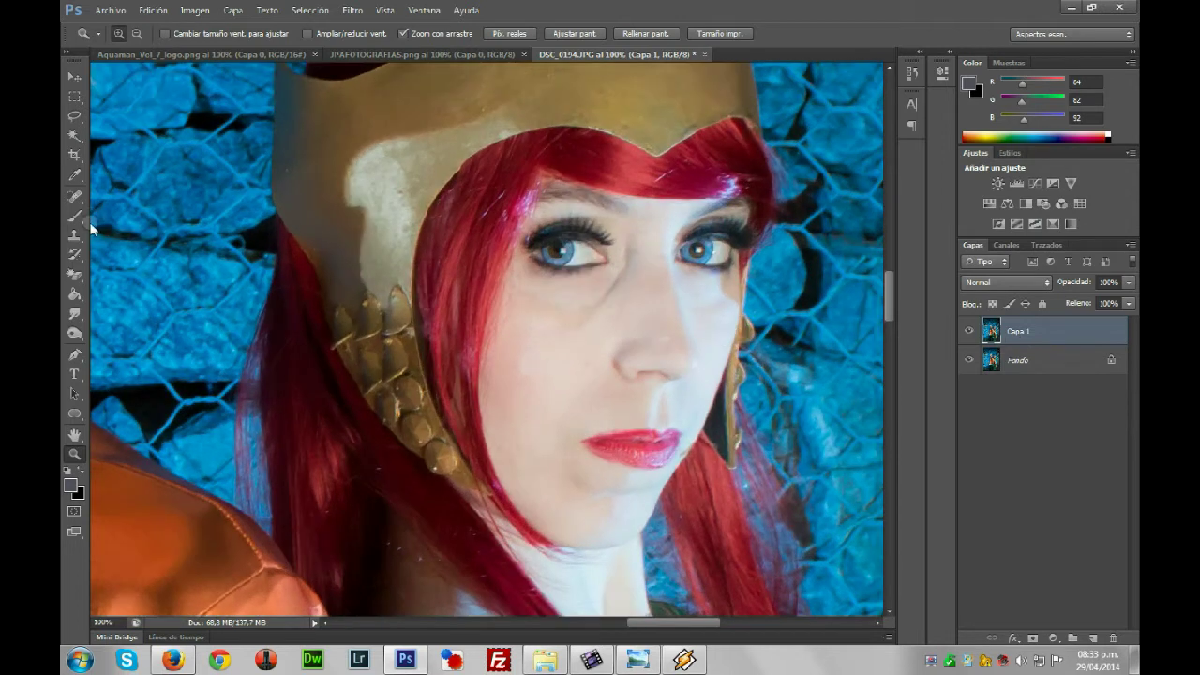
pyautogui.click(592, 278)
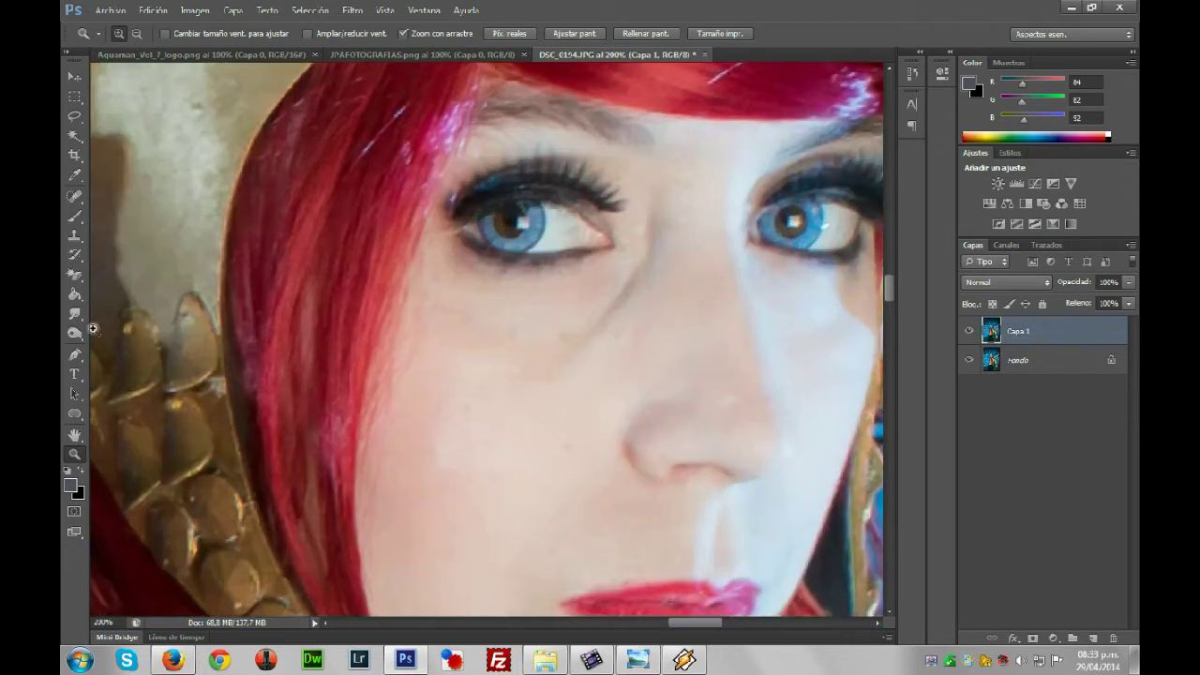
pyautogui.click(75, 235)
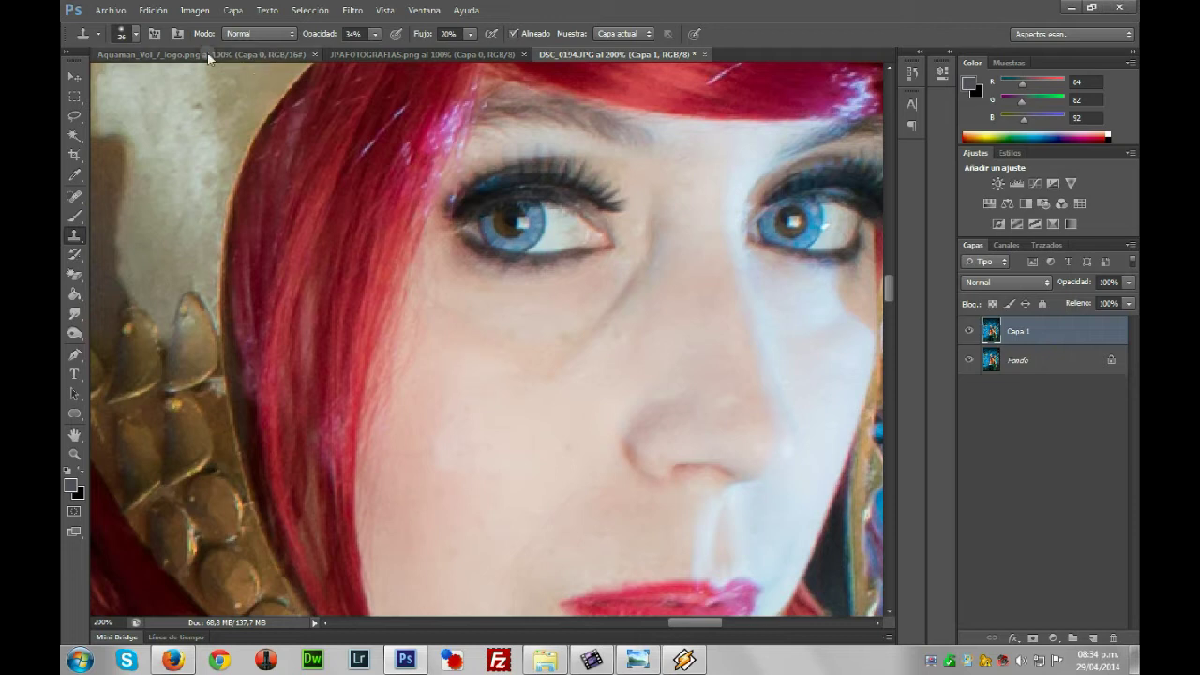
pyautogui.click(374, 35)
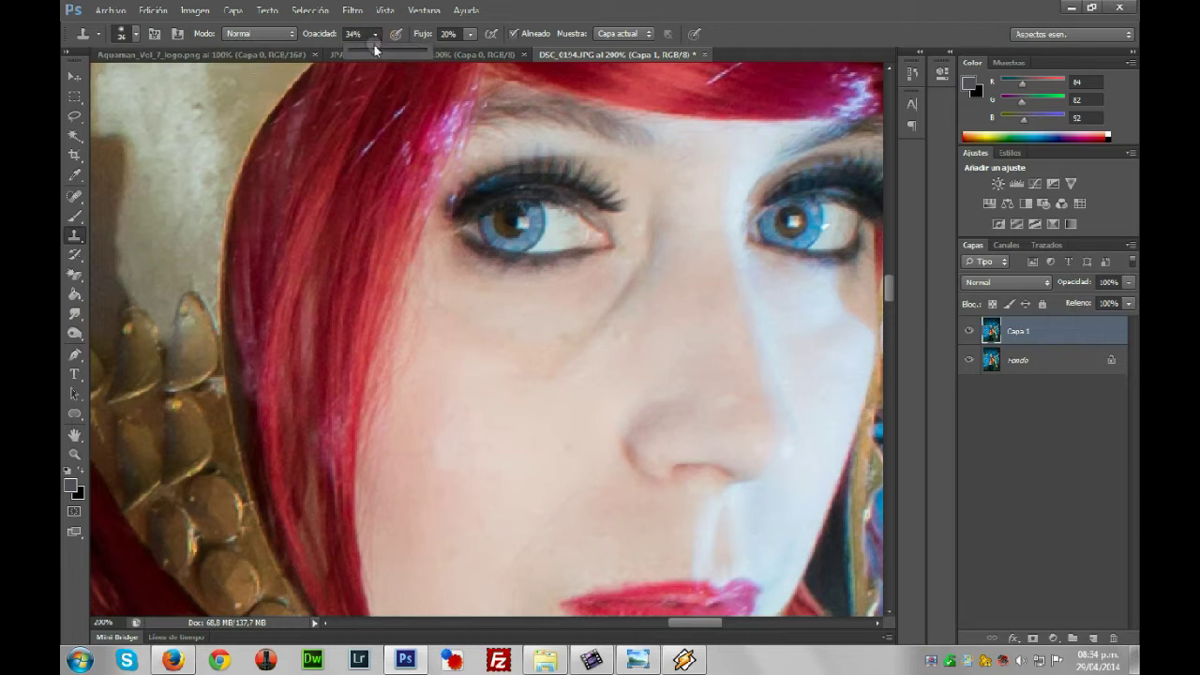
pyautogui.moveTo(368, 54); pyautogui.dragTo(371, 54)
pyautogui.keyDown('alt'); pyautogui.click(496, 411); pyautogui.keyUp('alt')
pyautogui.press('alt')
pyautogui.keyDown('alt'); pyautogui.click(483, 406); pyautogui.keyUp('alt')
pyautogui.moveTo(558, 353)
pyautogui.mouseDown()
pyautogui.moveTo(592, 307)
pyautogui.moveTo(577, 341)
pyautogui.moveTo(608, 322)
pyautogui.moveTo(620, 285)
pyautogui.moveTo(602, 301)
pyautogui.moveTo(618, 270)
pyautogui.moveTo(592, 330)
pyautogui.moveTo(612, 305)
pyautogui.mouseUp()
pyautogui.moveTo(632, 289)
pyautogui.mouseDown()
pyautogui.moveTo(597, 310)
pyautogui.moveTo(636, 285)
pyautogui.mouseUp()
pyautogui.moveTo(644, 282)
pyautogui.mouseDown()
pyautogui.moveTo(532, 355)
pyautogui.moveTo(490, 338)
pyautogui.moveTo(528, 317)
pyautogui.moveTo(545, 372)
pyautogui.mouseUp()
# Clone smooth skin over the woman's right under-eye area and along the side of her nose bridge
pyautogui.keyDown('alt'); pyautogui.click(503, 407); pyautogui.keyUp('alt')
pyautogui.keyDown('alt'); pyautogui.click(501, 404); pyautogui.keyUp('alt')
pyautogui.moveTo(462, 330)
pyautogui.mouseDown()
pyautogui.moveTo(497, 333)
pyautogui.moveTo(489, 352)
pyautogui.mouseUp()
pyautogui.moveTo(592, 327); pyautogui.dragTo(653, 230)
pyautogui.moveTo(654, 224)
pyautogui.mouseDown()
pyautogui.moveTo(644, 220)
pyautogui.moveTo(650, 249)
pyautogui.moveTo(651, 229)
pyautogui.moveTo(637, 228)
pyautogui.moveTo(644, 254)
pyautogui.moveTo(632, 249)
pyautogui.moveTo(651, 201)
pyautogui.moveTo(640, 277)
pyautogui.moveTo(641, 210)
pyautogui.mouseUp()
pyautogui.keyDown('alt'); pyautogui.click(583, 378); pyautogui.keyUp('alt')
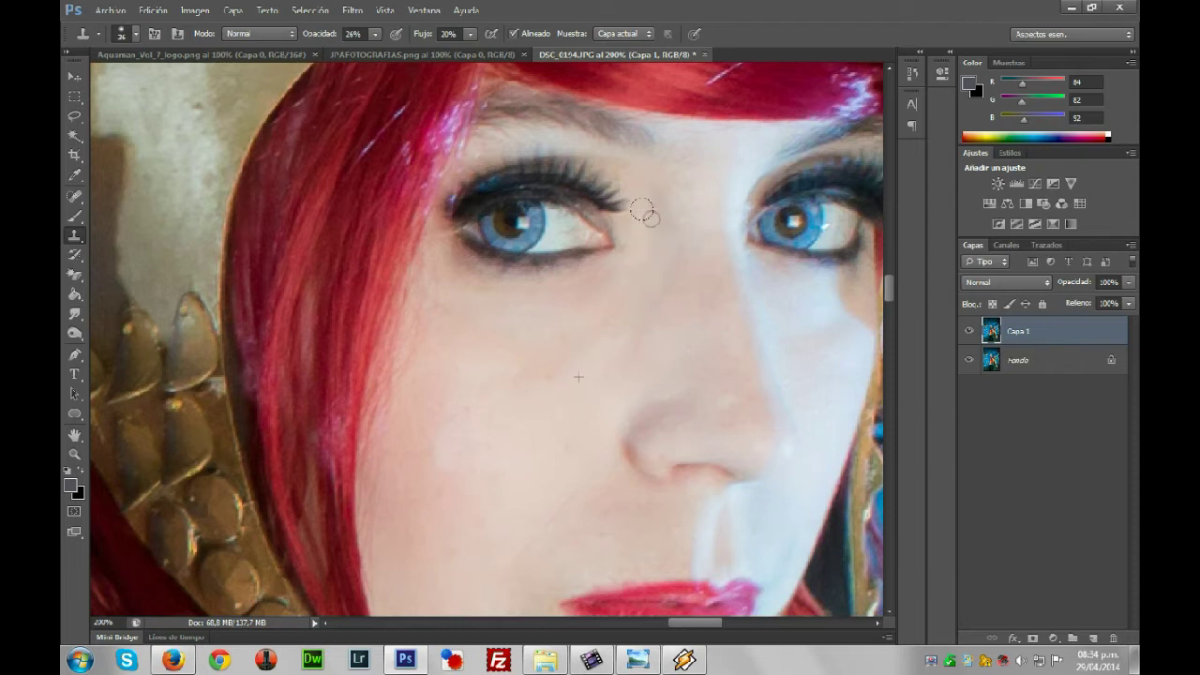
pyautogui.moveTo(633, 272)
pyautogui.mouseDown()
pyautogui.moveTo(642, 203)
pyautogui.moveTo(633, 267)
pyautogui.mouseUp()
pyautogui.keyDown('alt'); pyautogui.click(529, 421); pyautogui.keyUp('alt')
pyautogui.moveTo(524, 356); pyautogui.dragTo(550, 363)
# Clone smooth skin over the woman's blue-lit cheek and the remaining marks beneath her right eye
pyautogui.moveTo(692, 623); pyautogui.dragTo(705, 627)
pyautogui.moveTo(673, 360)
pyautogui.mouseDown()
pyautogui.moveTo(659, 325)
pyautogui.moveTo(694, 309)
pyautogui.moveTo(673, 330)
pyautogui.moveTo(721, 293)
pyautogui.moveTo(669, 322)
pyautogui.moveTo(680, 310)
pyautogui.mouseUp()
pyautogui.scroll(-2, 640, 338)
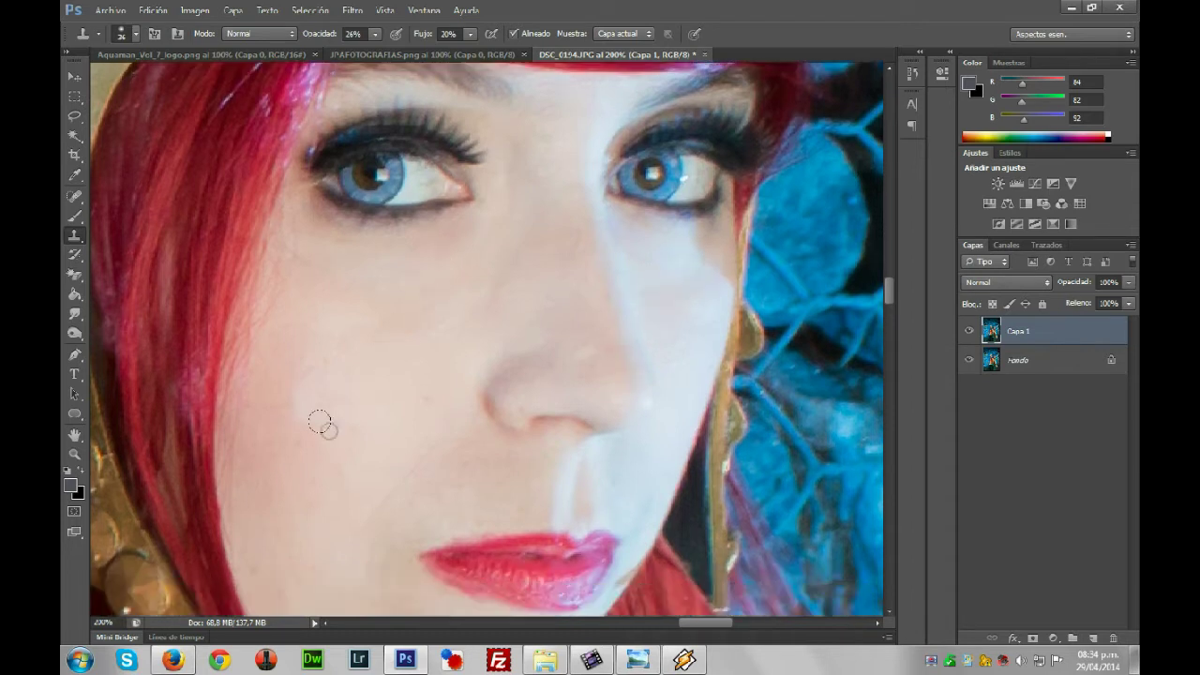
pyautogui.scroll(2, 428, 338)
pyautogui.keyDown('alt'); pyautogui.click(365, 375); pyautogui.keyUp('alt')
pyautogui.click(316, 314)
pyautogui.click(300, 300)
pyautogui.click(390, 319)
pyautogui.moveTo(390, 321); pyautogui.dragTo(447, 310)
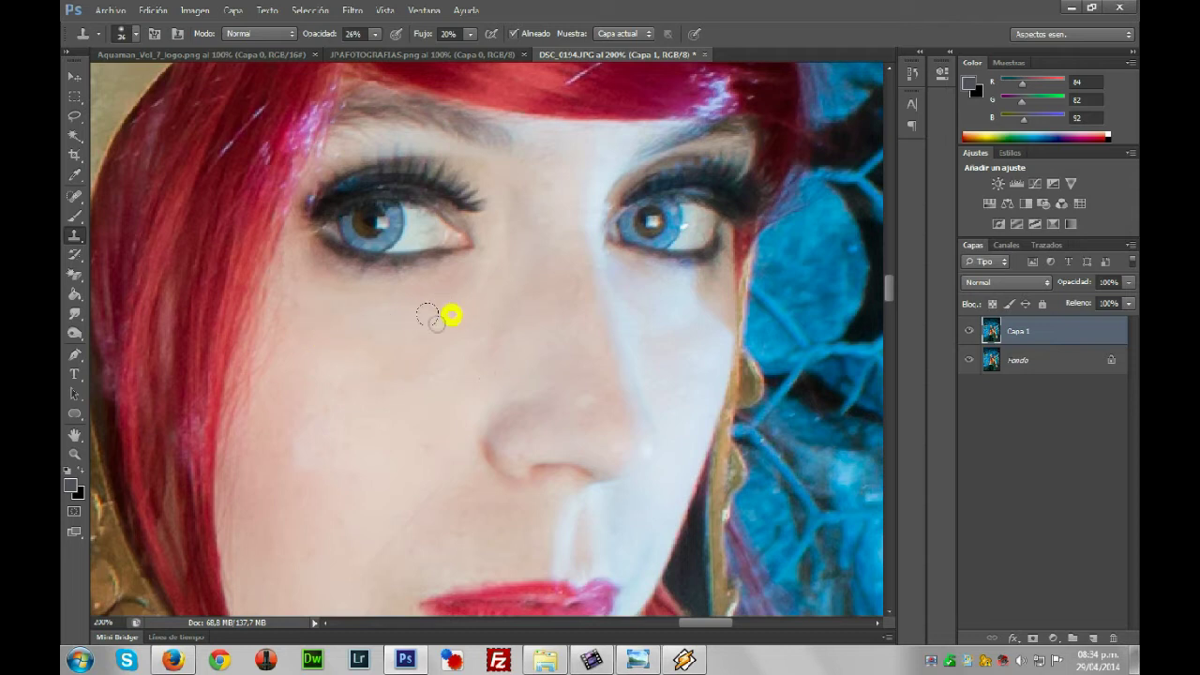
# Soften the crease and bag under the man's left eye by cloning nearby cheek skin over them
pyautogui.moveTo(689, 623); pyautogui.dragTo(593, 623)
pyautogui.scroll(5, 321, 393)
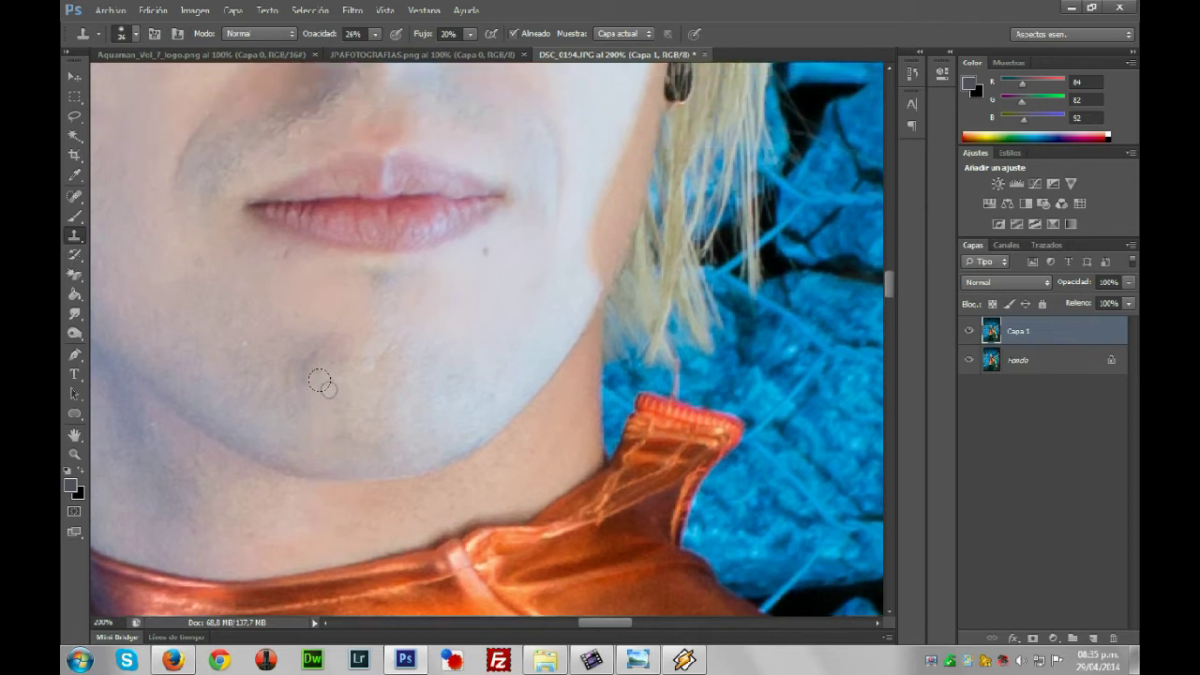
pyautogui.moveTo(890, 284); pyautogui.dragTo(891, 257)
pyautogui.keyDown('alt'); pyautogui.click(541, 415); pyautogui.keyUp('alt')
pyautogui.click(465, 337)
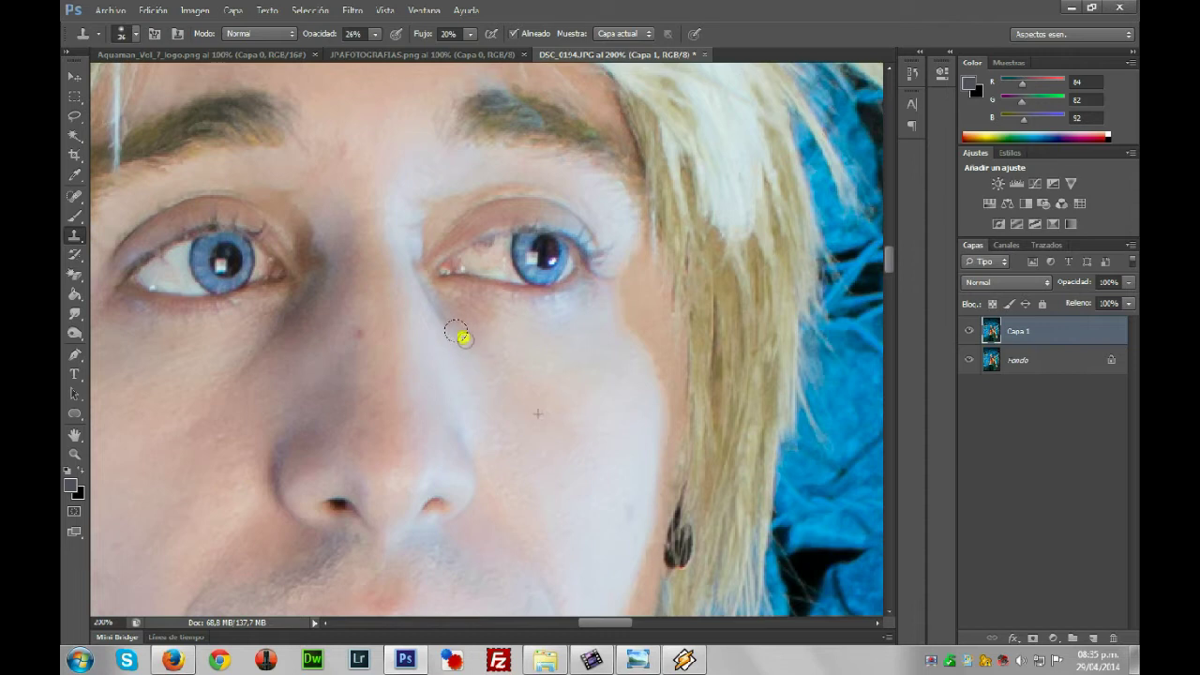
pyautogui.click(445, 326)
pyautogui.click(422, 316)
pyautogui.click(443, 316)
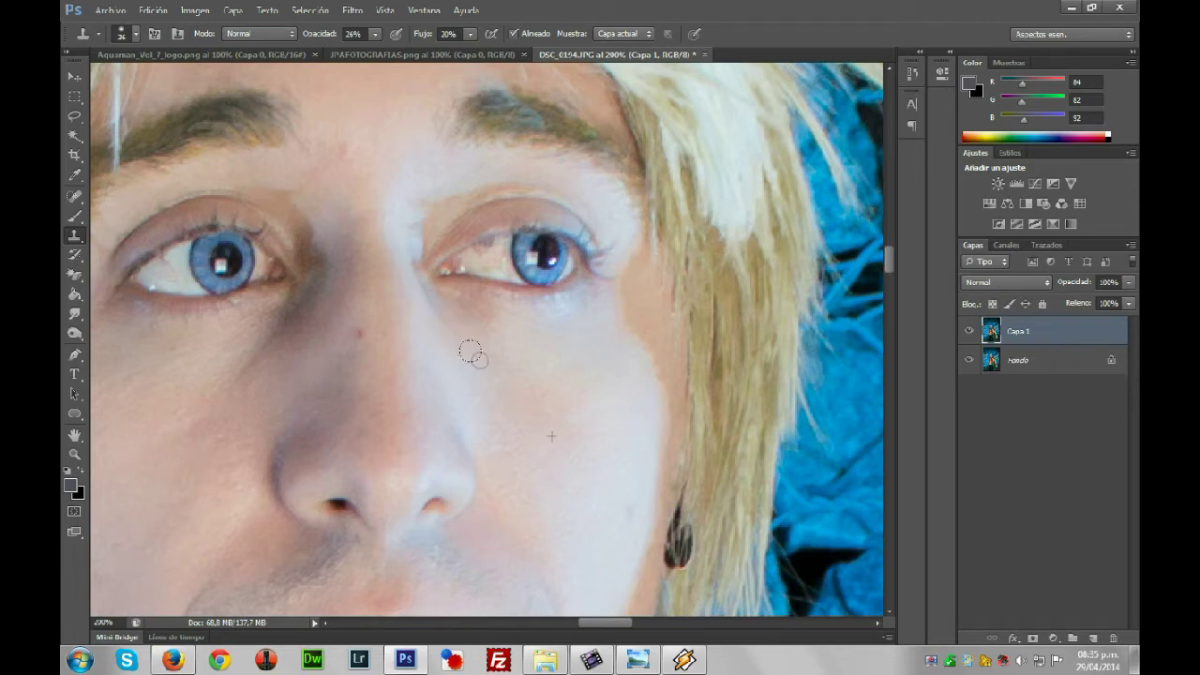
pyautogui.click(441, 315)
pyautogui.click(470, 313)
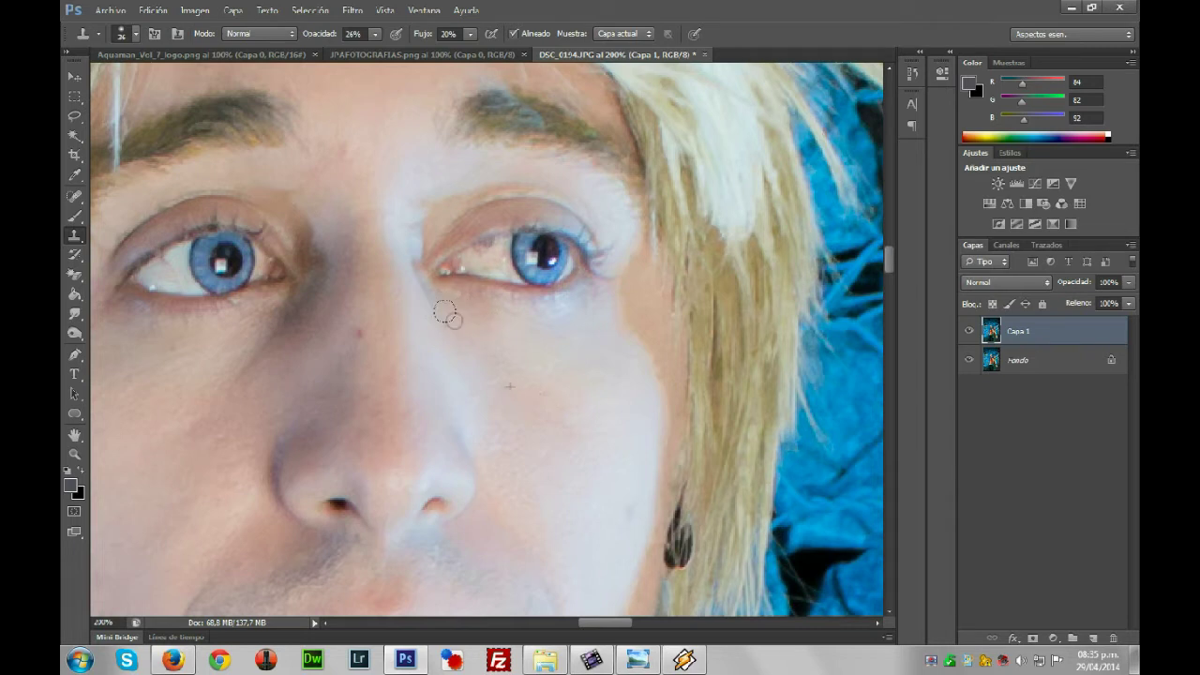
pyautogui.moveTo(433, 314)
pyautogui.mouseDown()
pyautogui.moveTo(398, 257)
pyautogui.moveTo(405, 292)
pyautogui.moveTo(408, 266)
pyautogui.moveTo(424, 300)
pyautogui.mouseUp()
pyautogui.click(573, 340)
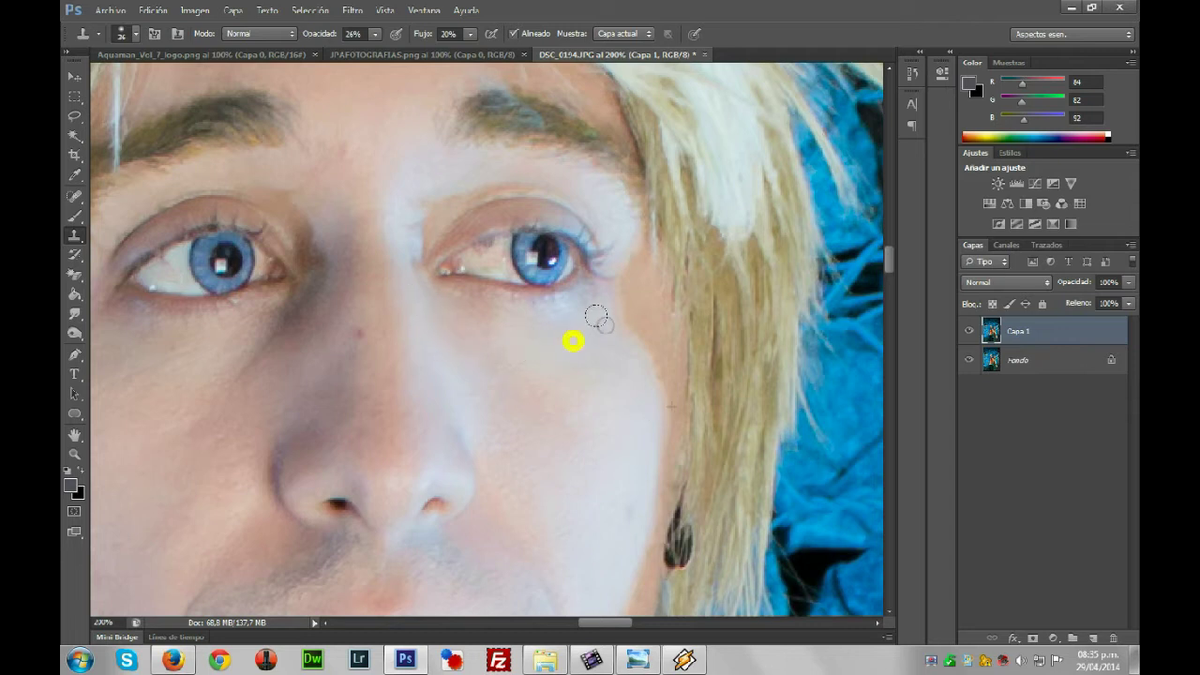
# Clone cheek skin over the dark circle and crease beneath the man's right eye
pyautogui.moveTo(583, 622); pyautogui.dragTo(570, 621)
pyautogui.click(410, 379)
pyautogui.click(448, 341)
pyautogui.moveTo(435, 353)
pyautogui.mouseDown()
pyautogui.moveTo(401, 366)
pyautogui.moveTo(459, 314)
pyautogui.moveTo(415, 344)
pyautogui.moveTo(454, 333)
pyautogui.mouseUp()
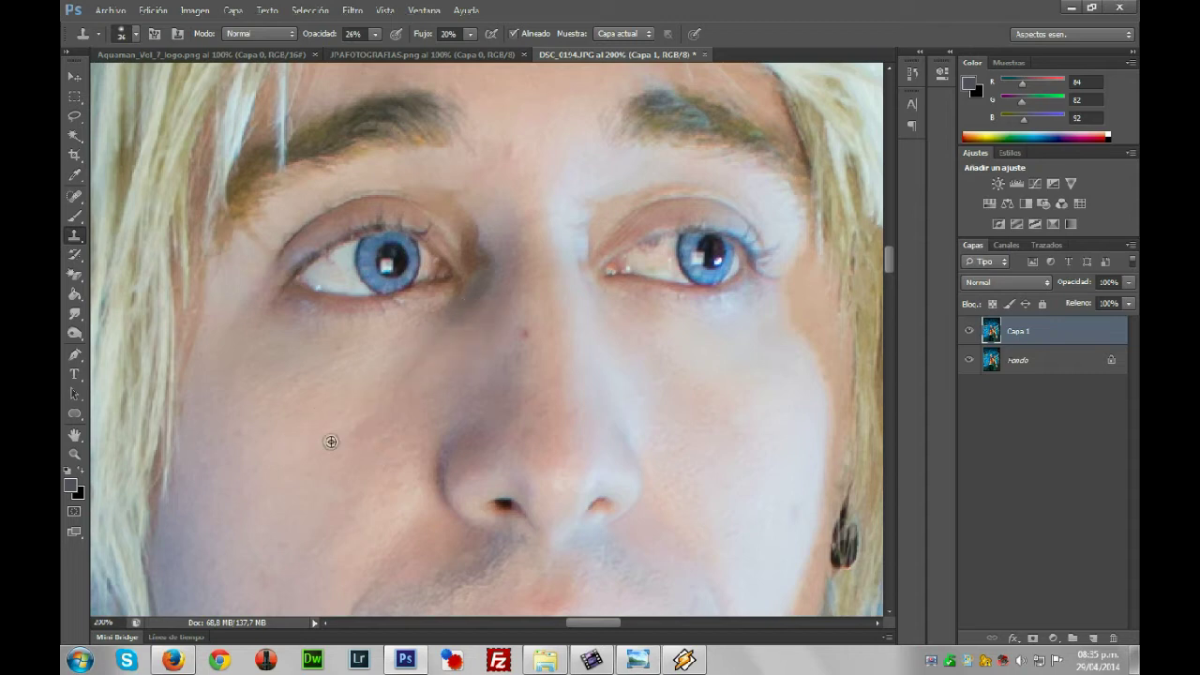
pyautogui.click(424, 370)
pyautogui.click(490, 297)
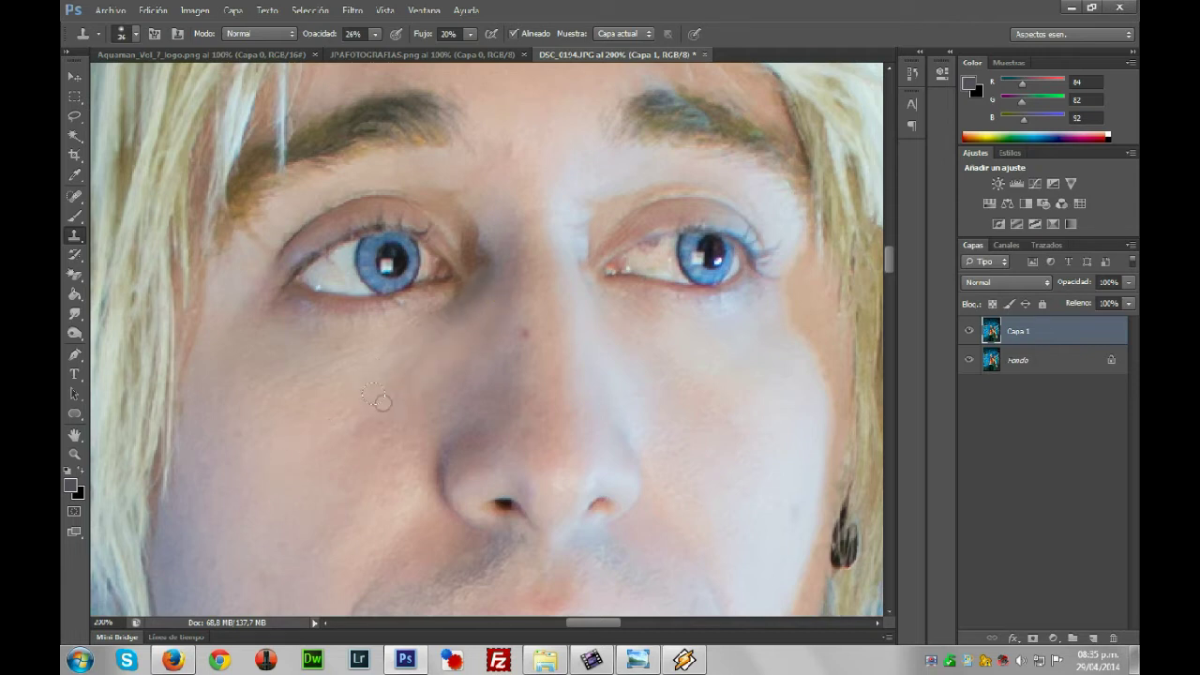
pyautogui.keyDown('alt'); pyautogui.click(302, 493); pyautogui.keyUp('alt')
pyautogui.click(429, 347)
pyautogui.click(312, 371)
pyautogui.click(369, 351)
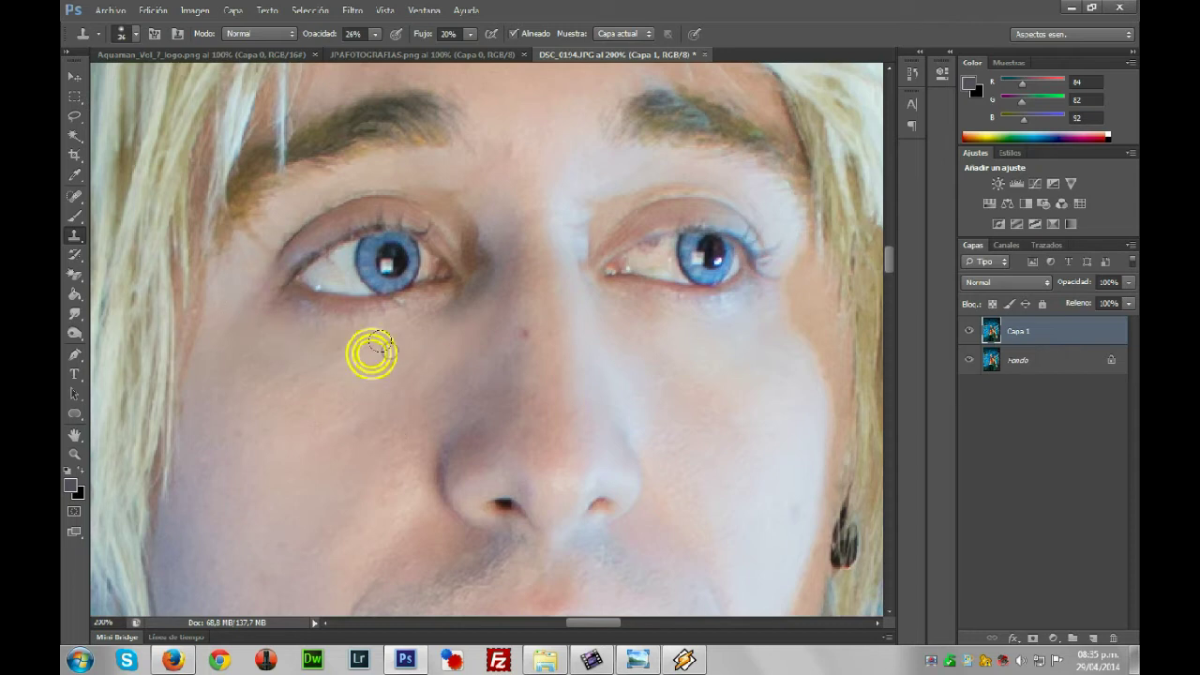
pyautogui.click(437, 349)
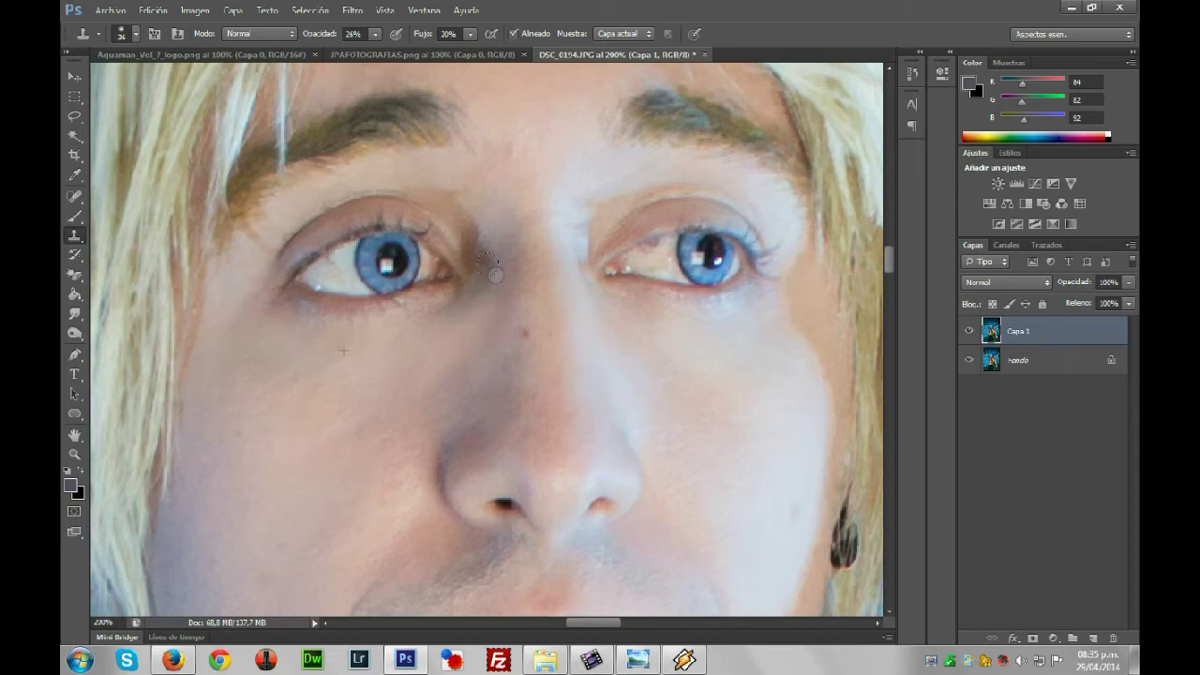
# Lighten the dark shadow between the man's right inner eye corner and nose bridge with cloned cheek skin
pyautogui.keyDown('alt'); pyautogui.click(289, 450); pyautogui.keyUp('alt')
pyautogui.click(489, 225)
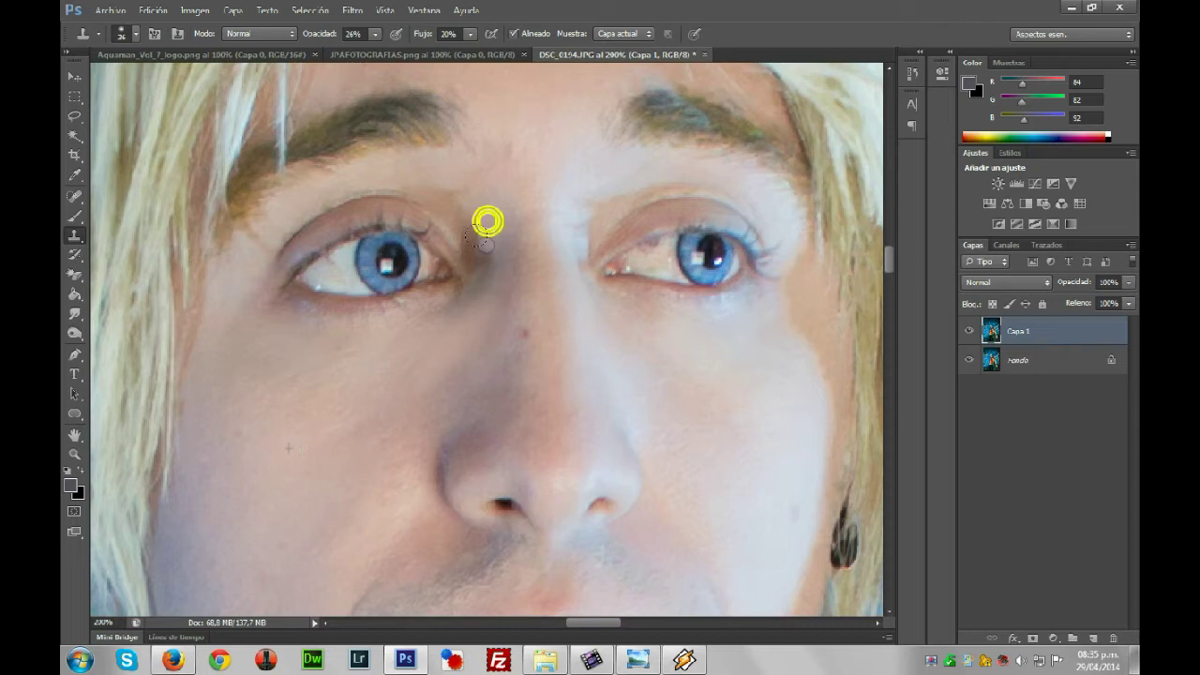
pyautogui.moveTo(481, 256)
pyautogui.mouseDown()
pyautogui.moveTo(467, 197)
pyautogui.moveTo(497, 289)
pyautogui.mouseUp()
pyautogui.moveTo(498, 244); pyautogui.dragTo(516, 279)
pyautogui.moveTo(506, 231)
pyautogui.mouseDown()
pyautogui.moveTo(506, 281)
pyautogui.moveTo(508, 218)
pyautogui.moveTo(513, 284)
pyautogui.moveTo(483, 215)
pyautogui.moveTo(500, 310)
pyautogui.moveTo(470, 209)
pyautogui.mouseUp()
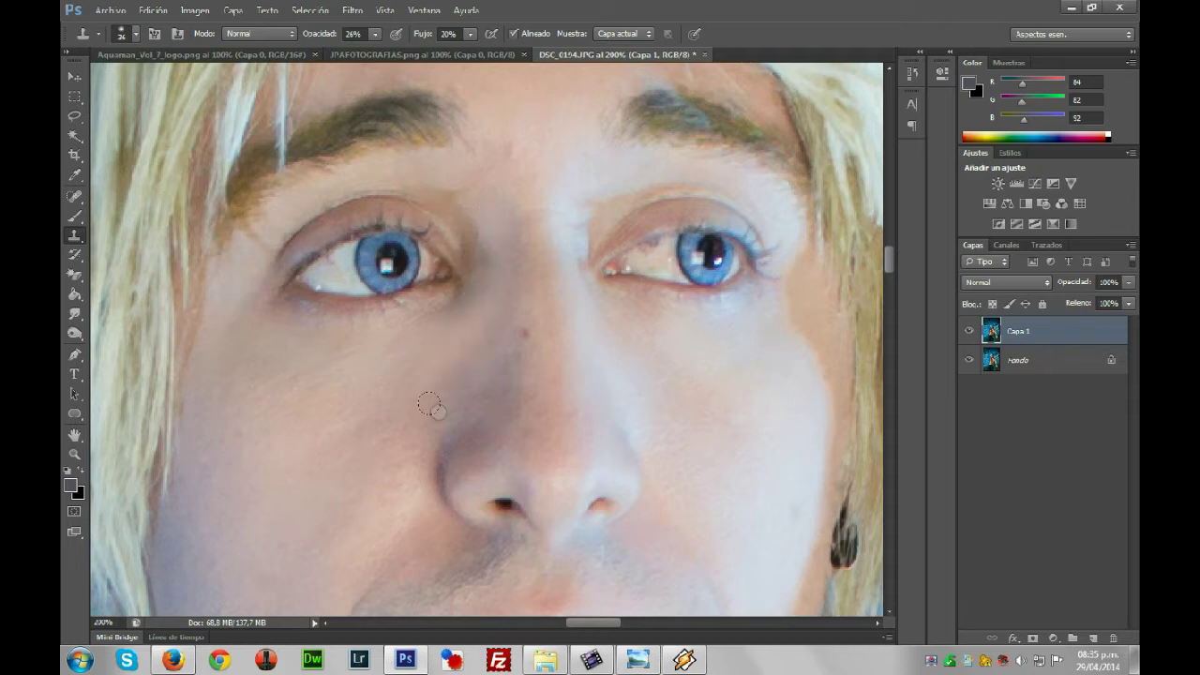
pyautogui.moveTo(450, 406); pyautogui.dragTo(491, 283)
pyautogui.moveTo(451, 198)
pyautogui.mouseDown()
pyautogui.moveTo(492, 272)
pyautogui.moveTo(492, 305)
pyautogui.moveTo(466, 199)
pyautogui.mouseUp()
# Clone lighter cheek skin over the shadow along the right side of the man's nose up to the eye corner
pyautogui.click(462, 356)
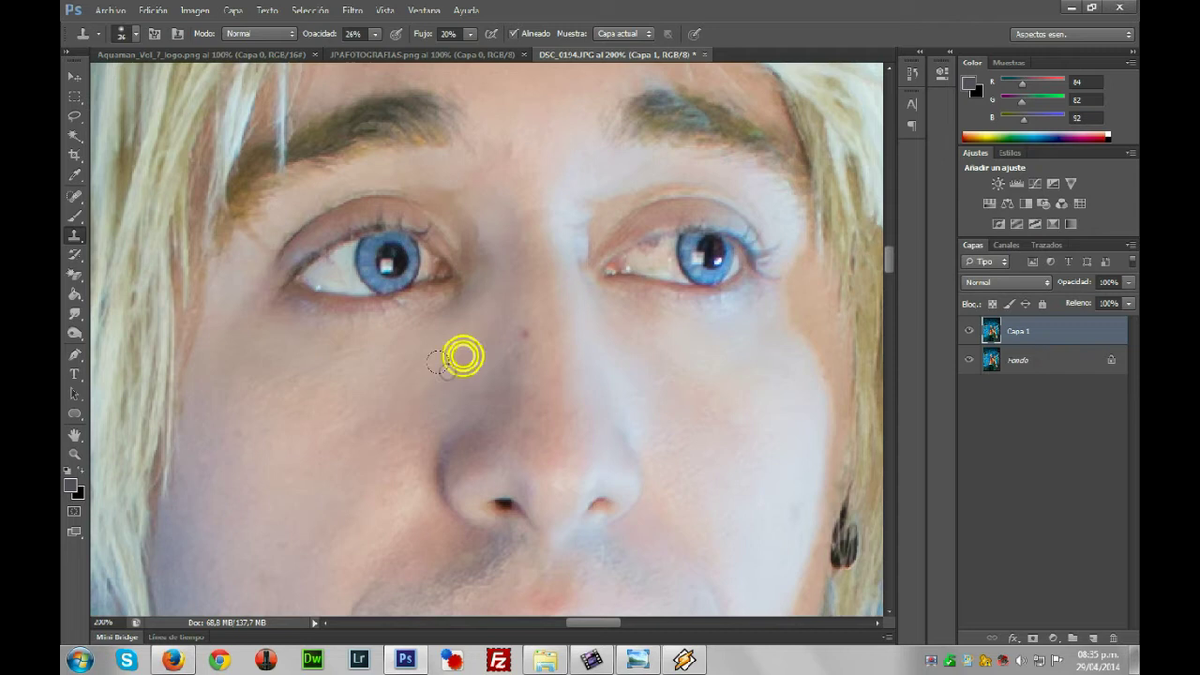
pyautogui.keyDown('alt'); pyautogui.click(264, 528); pyautogui.keyUp('alt')
pyautogui.click(482, 375)
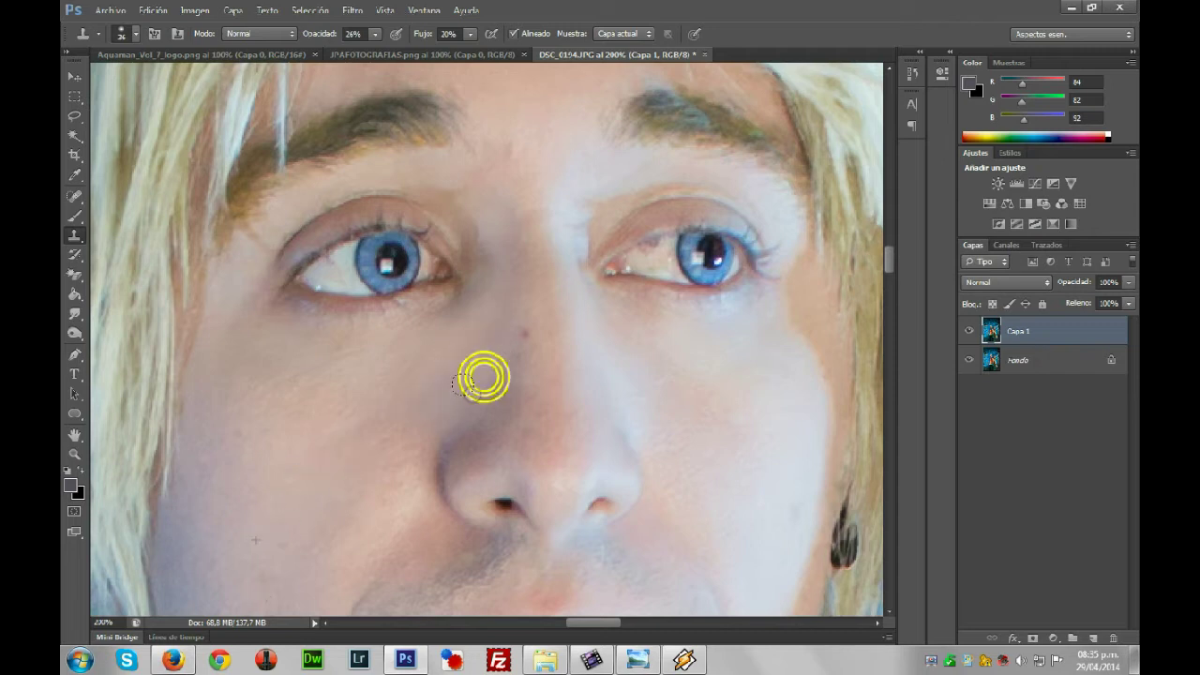
pyautogui.click(487, 264)
pyautogui.click(485, 265)
# Even out the man's right cheek beside the nose and below the eye with freshly sampled skin
pyautogui.keyDown('alt'); pyautogui.click(315, 412); pyautogui.keyUp('alt')
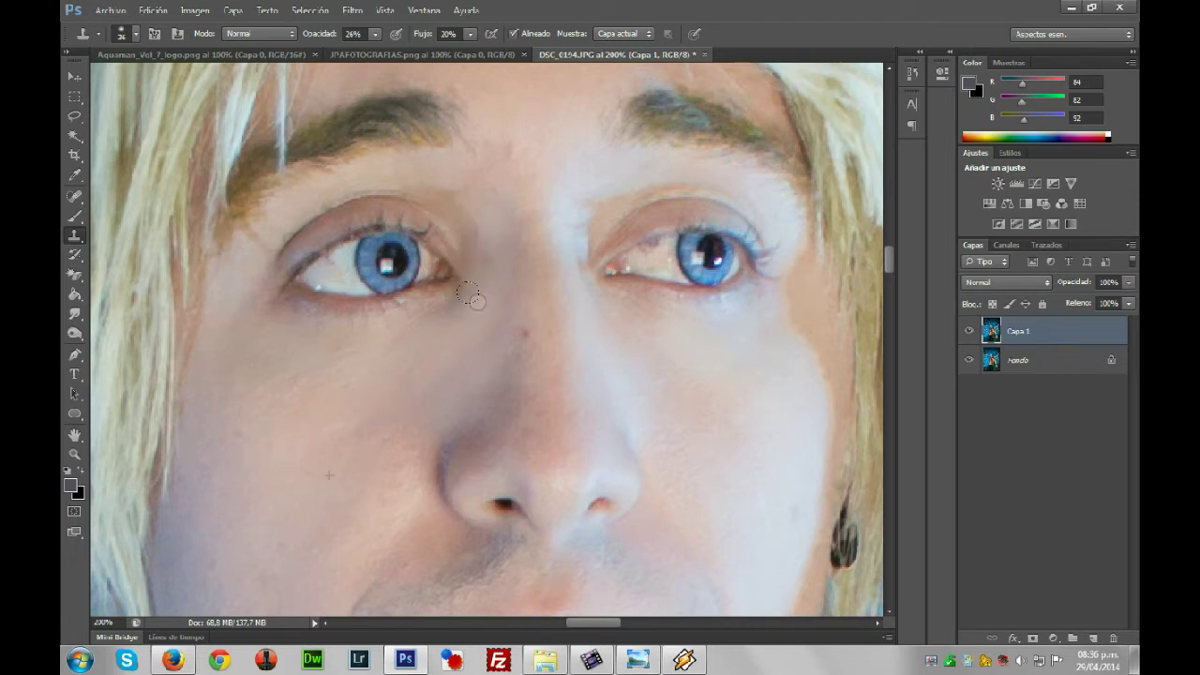
pyautogui.keyDown('alt'); pyautogui.click(292, 436); pyautogui.keyUp('alt')
pyautogui.click(439, 345)
pyautogui.click(412, 352)
pyautogui.click(404, 435)
# Sample clean skin between the man's eyebrows and clone it over the small red spot on his nose bridge
pyautogui.scroll(1, 298, 262)
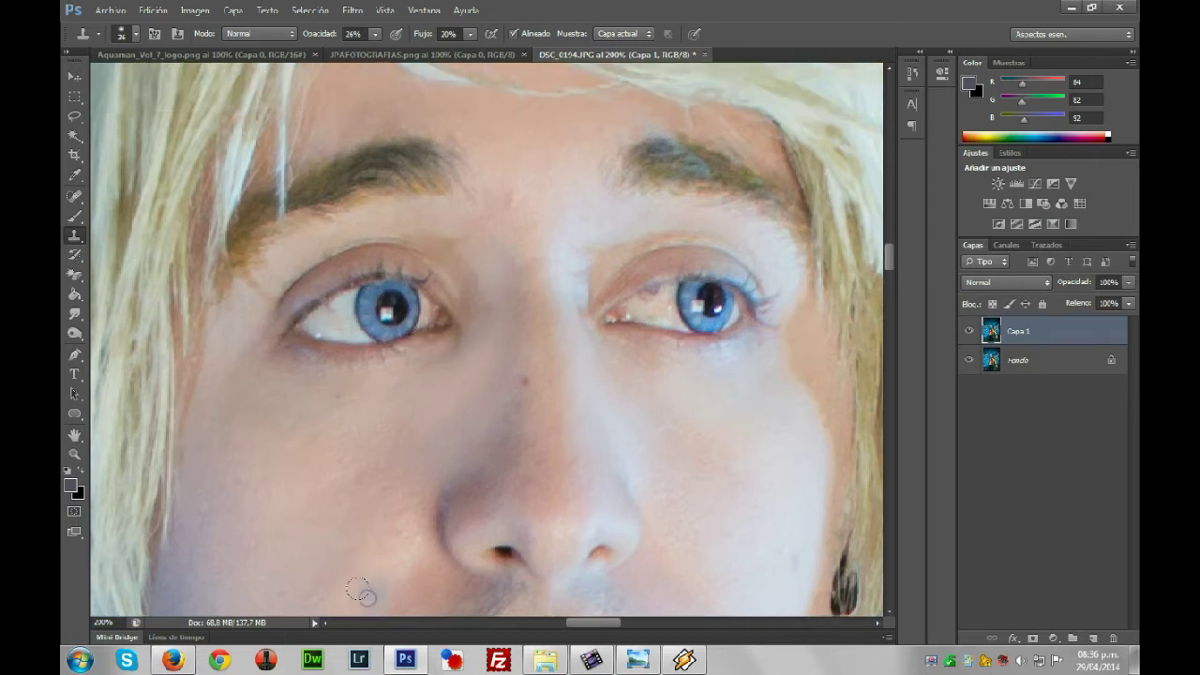
pyautogui.scroll(2, 477, 446)
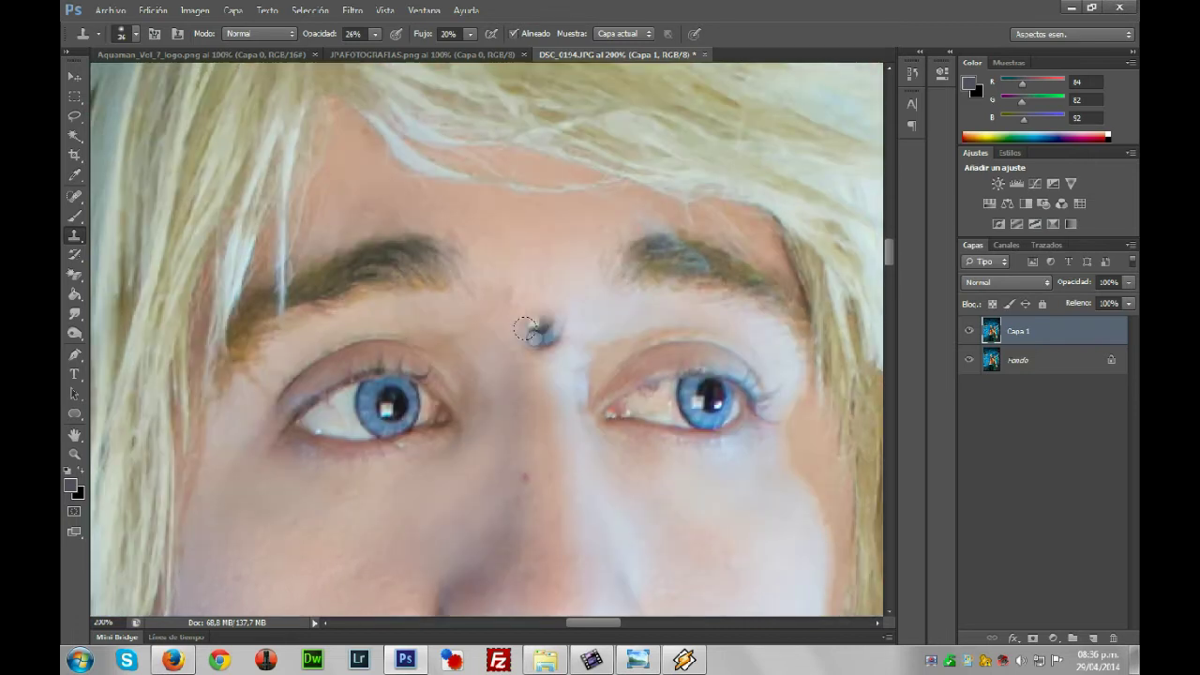
pyautogui.keyDown('alt'); pyautogui.click(525, 231); pyautogui.keyUp('alt')
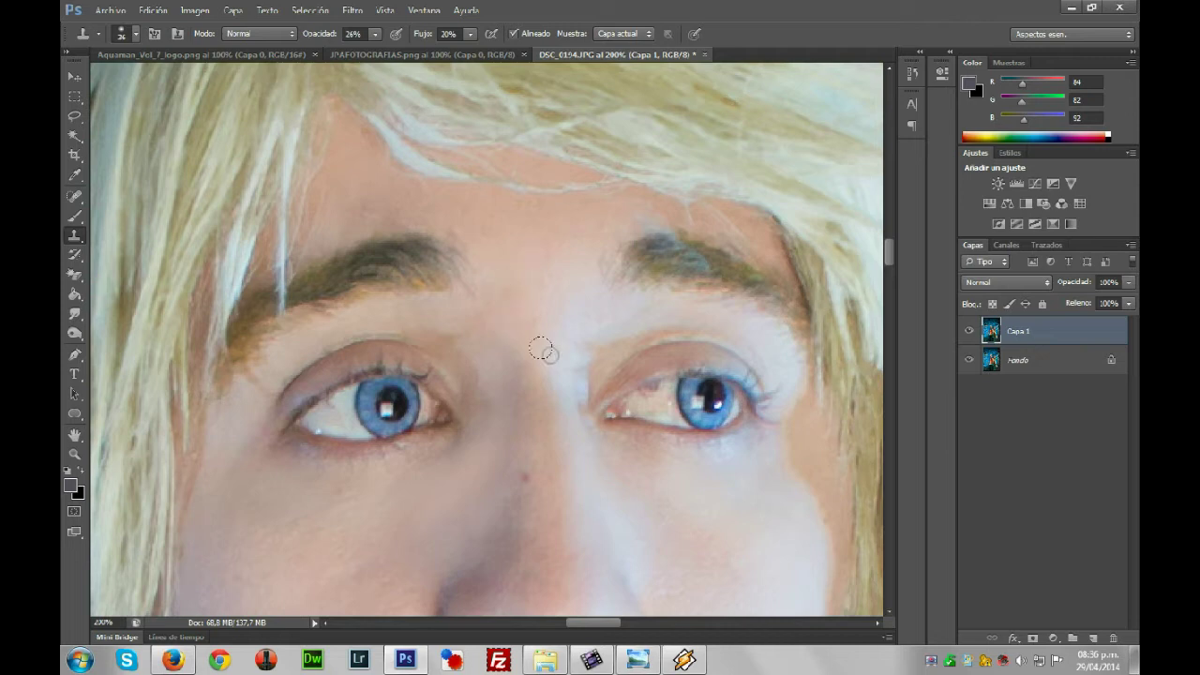
pyautogui.scroll(-4, 541, 348)
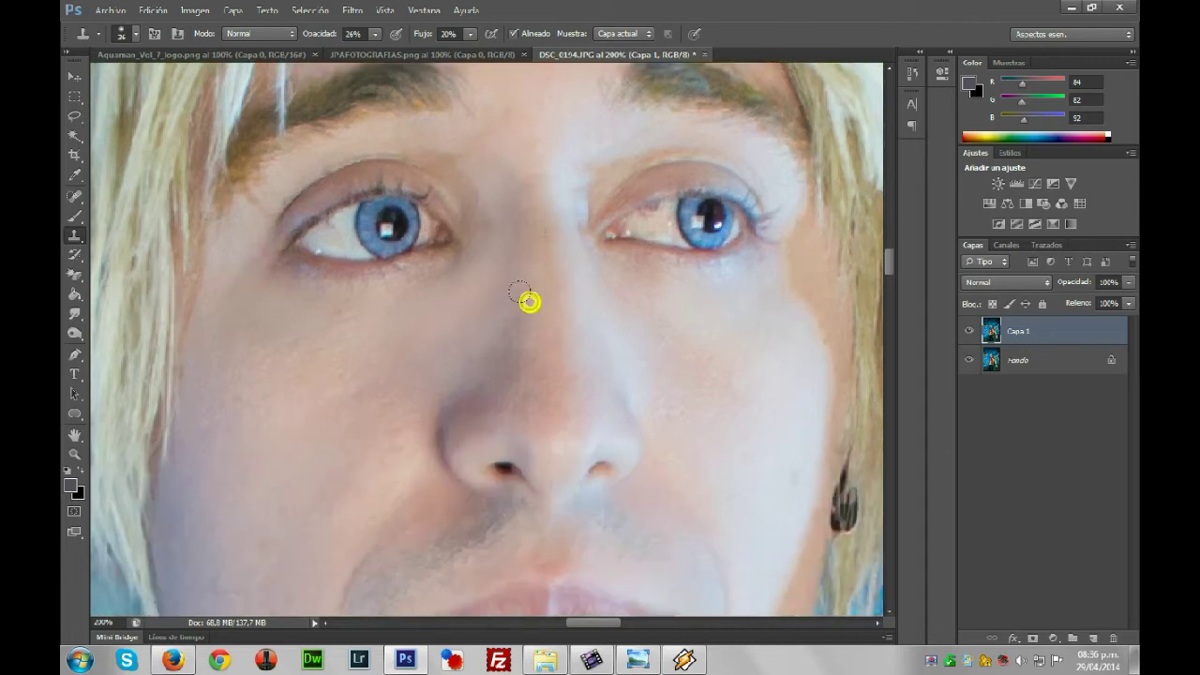
pyautogui.click(526, 336)
# Clone clean chin skin over the small dark blemishes beneath both corners of the man's mouth
pyautogui.scroll(-6, 515, 395)
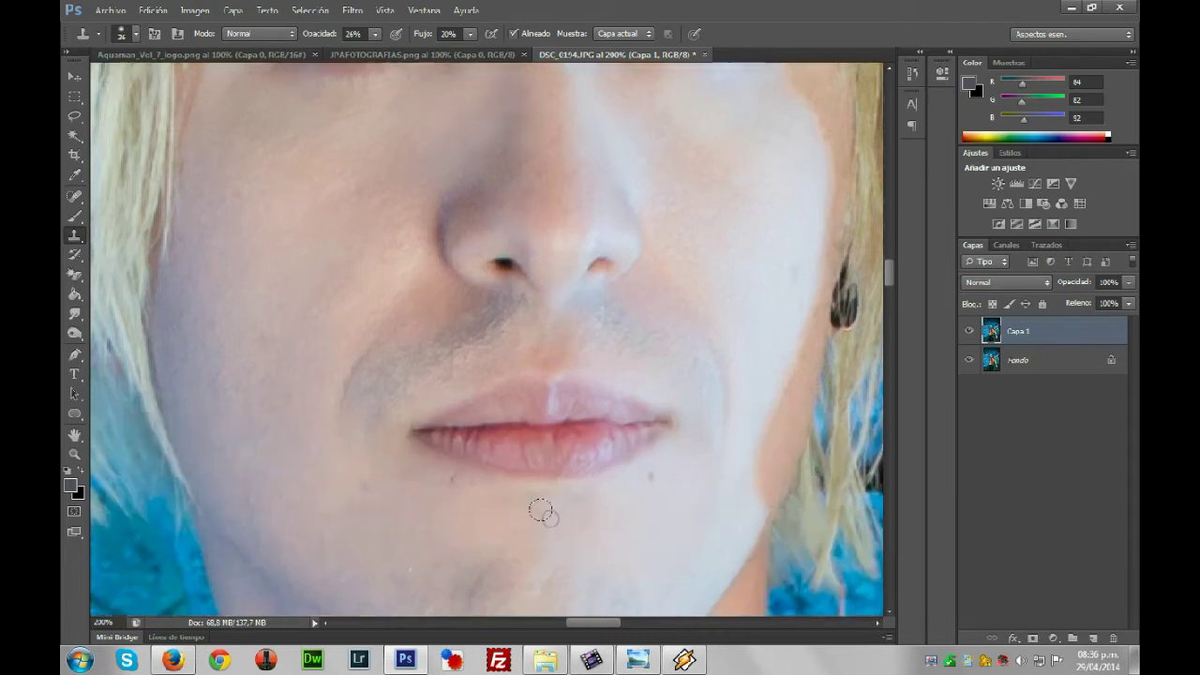
pyautogui.scroll(-2, 590, 502)
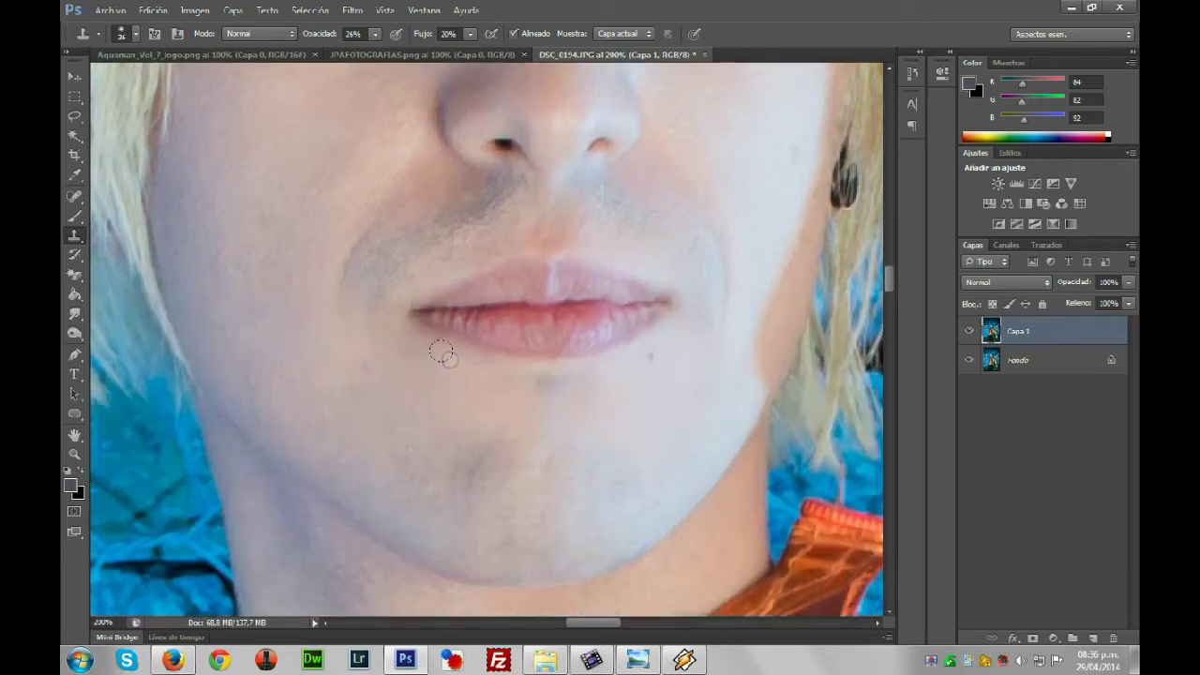
pyautogui.keyDown('alt'); pyautogui.click(447, 364); pyautogui.keyUp('alt')
pyautogui.keyDown('alt'); pyautogui.click(460, 407); pyautogui.keyUp('alt')
pyautogui.click(444, 371)
pyautogui.click(445, 369)
pyautogui.click(440, 364)
pyautogui.click(433, 361)
pyautogui.click(431, 364)
pyautogui.click(422, 357)
pyautogui.click(647, 359)
pyautogui.moveTo(647, 357)
pyautogui.mouseDown()
pyautogui.moveTo(624, 373)
pyautogui.moveTo(633, 362)
pyautogui.mouseUp()
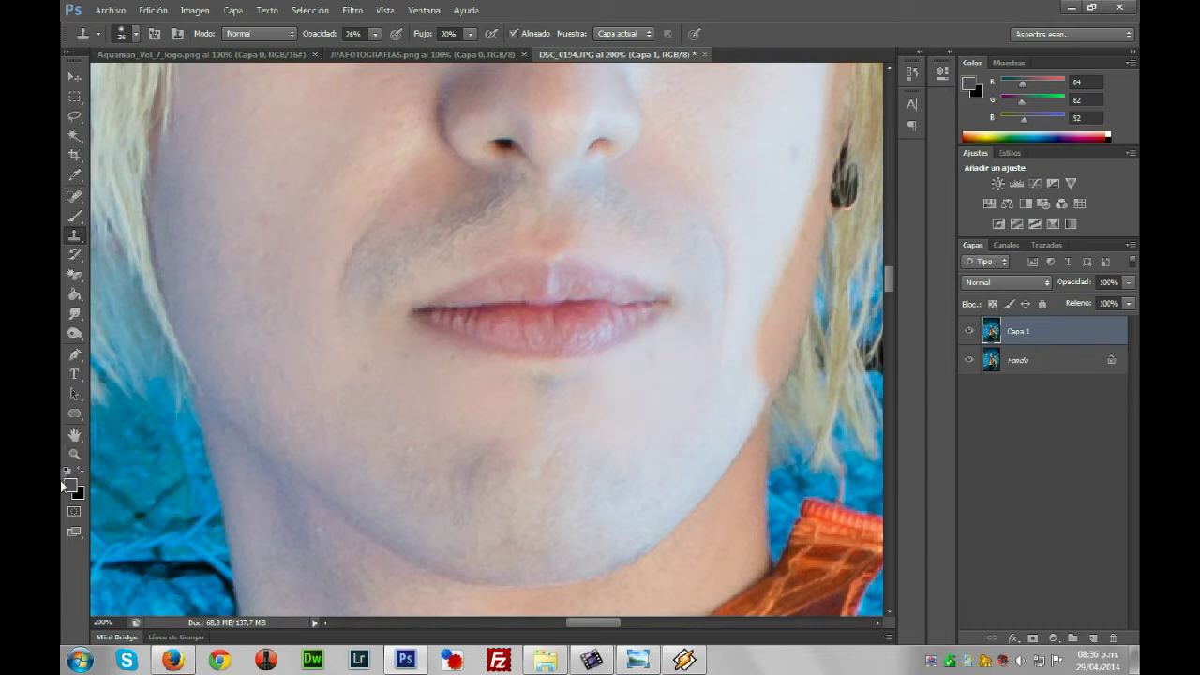
# Reduce the Clone Stamp brush to 15 px and clone skin over the dark spot at the lower end of the woman's neckline
pyautogui.click(74, 453)
pyautogui.rightClick(336, 319)
pyautogui.click(426, 325)
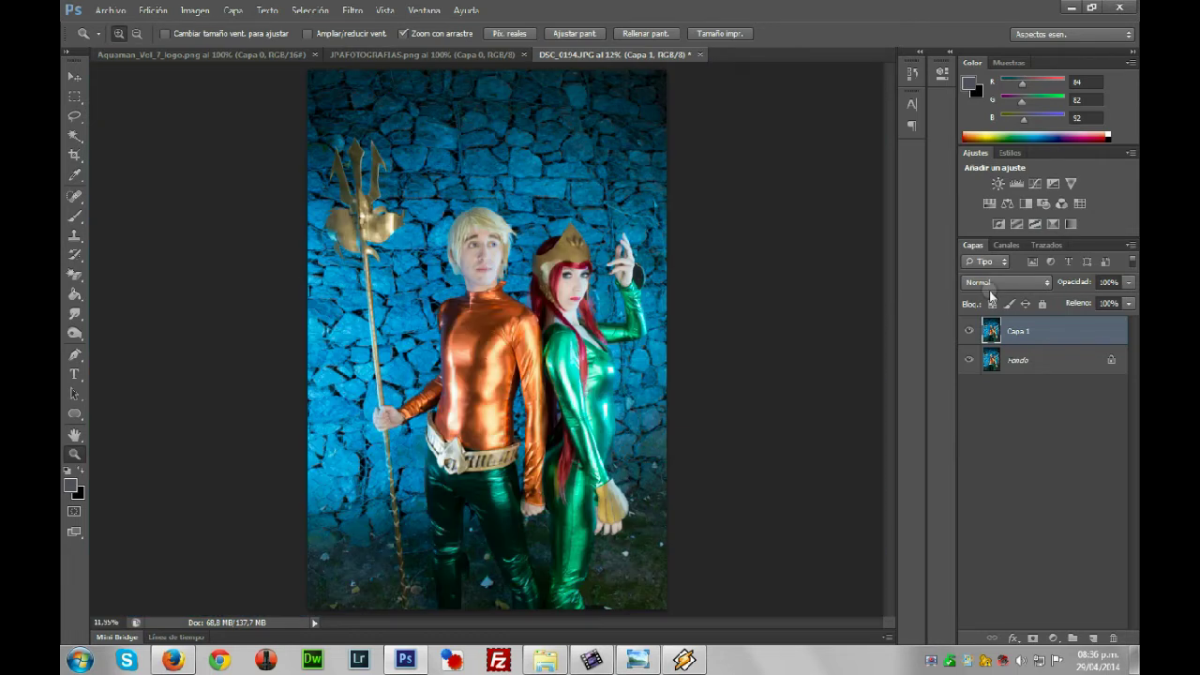
pyautogui.moveTo(586, 330); pyautogui.dragTo(564, 437)
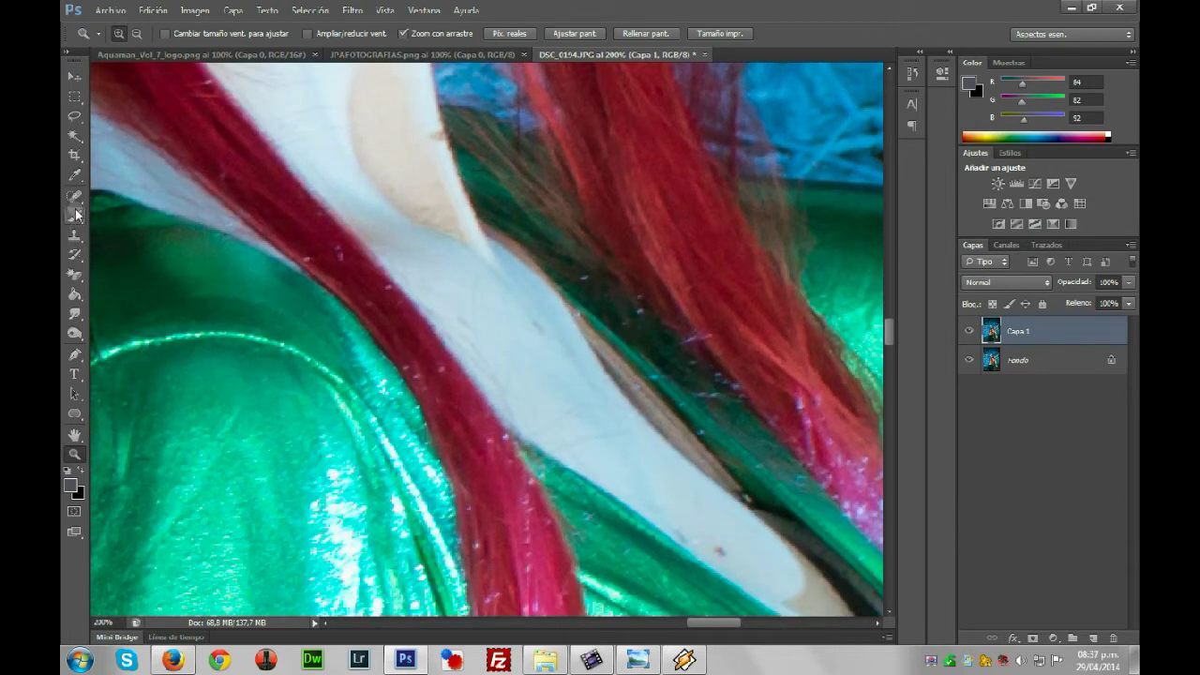
pyautogui.click(75, 238)
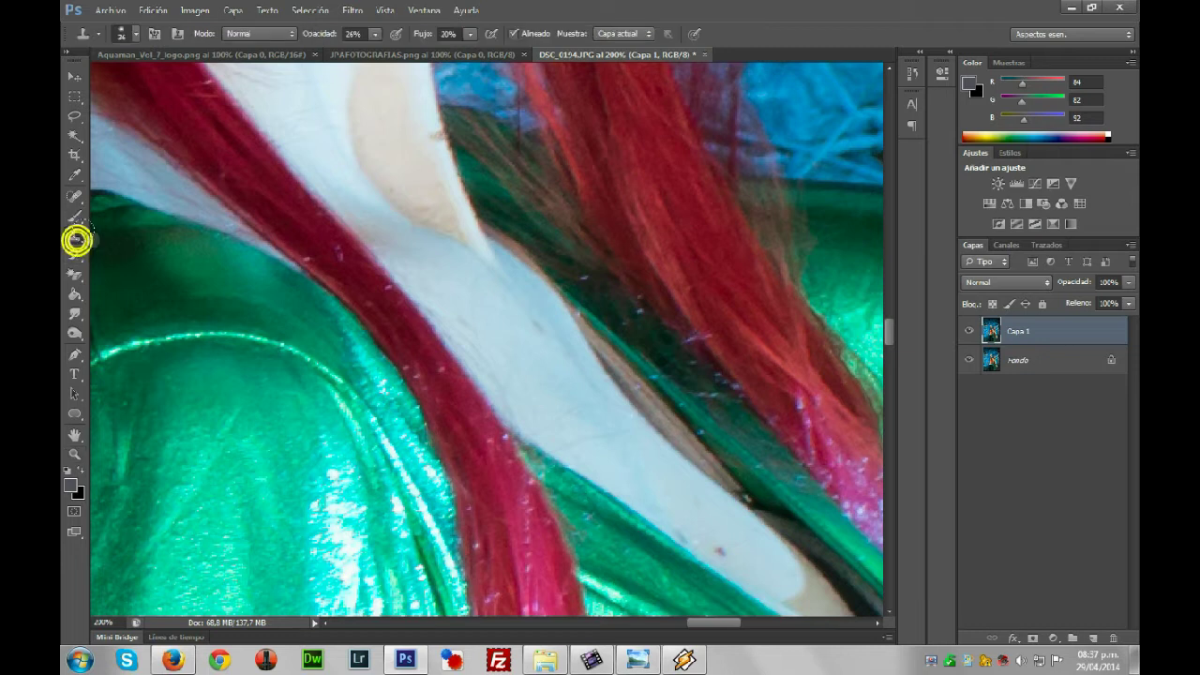
pyautogui.click(132, 35)
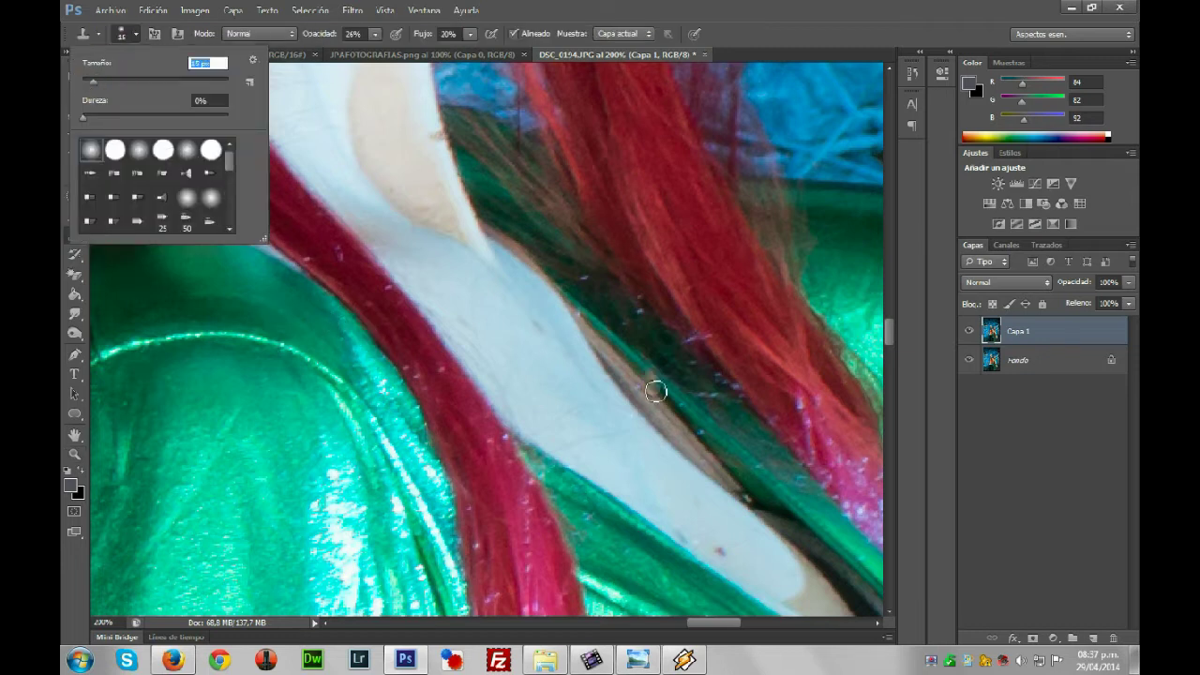
pyautogui.click(715, 525)
pyautogui.click(723, 549)
pyautogui.click(722, 551)
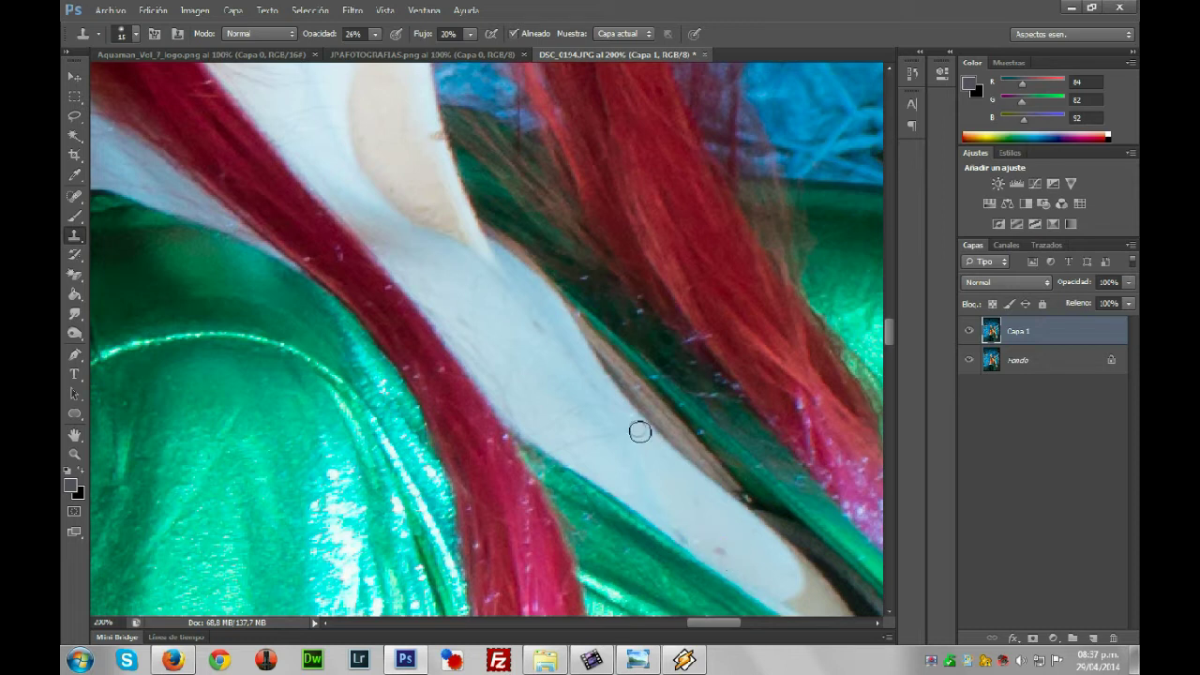
# Raise the Clone Stamp opacity to 44% and cover the remaining dark spots at the lower end of the woman's neckline
pyautogui.click(374, 33)
pyautogui.moveTo(377, 50); pyautogui.dragTo(389, 50)
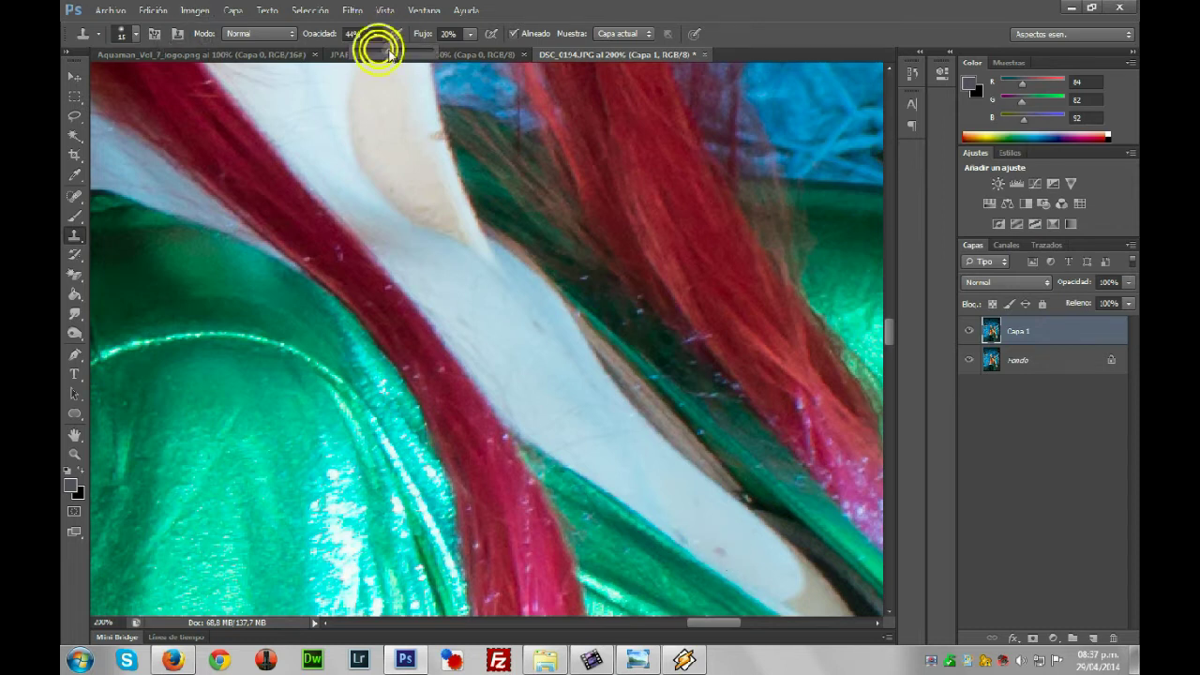
pyautogui.click(722, 555)
pyautogui.click(723, 554)
pyautogui.click(722, 552)
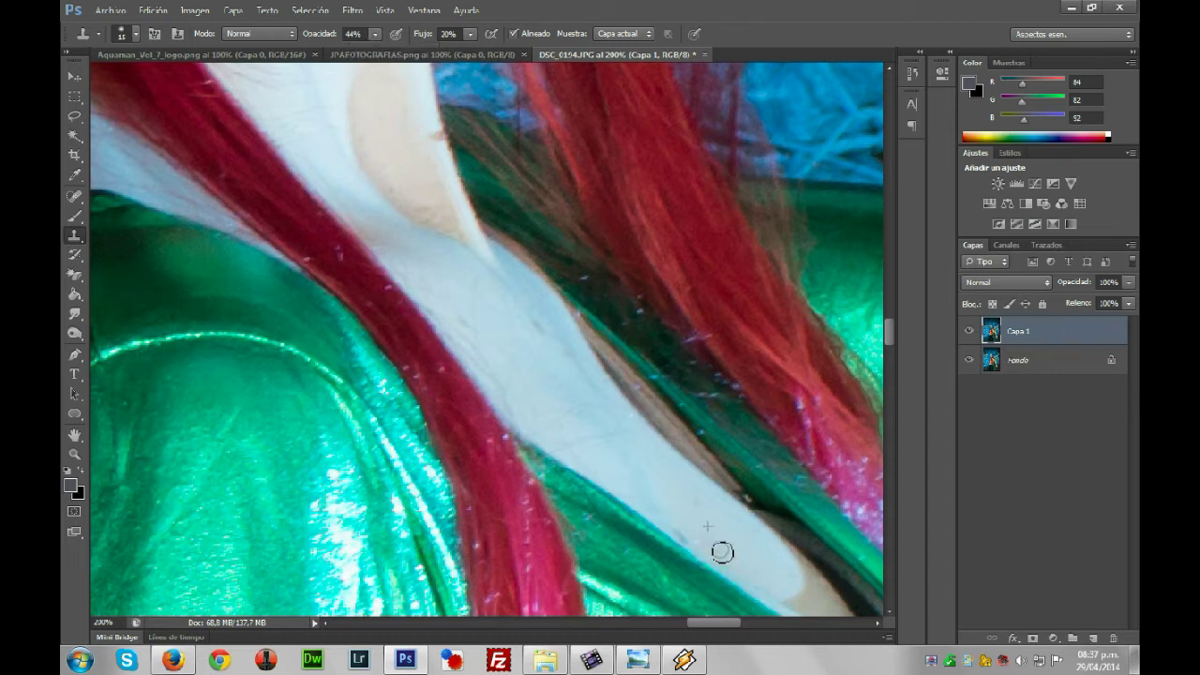
pyautogui.click(703, 528)
# Clone nearby skin over the small marks on the upper part of the woman's chest between the hair strands
pyautogui.click(541, 328)
pyautogui.keyDown('alt'); pyautogui.click(515, 321); pyautogui.keyUp('alt')
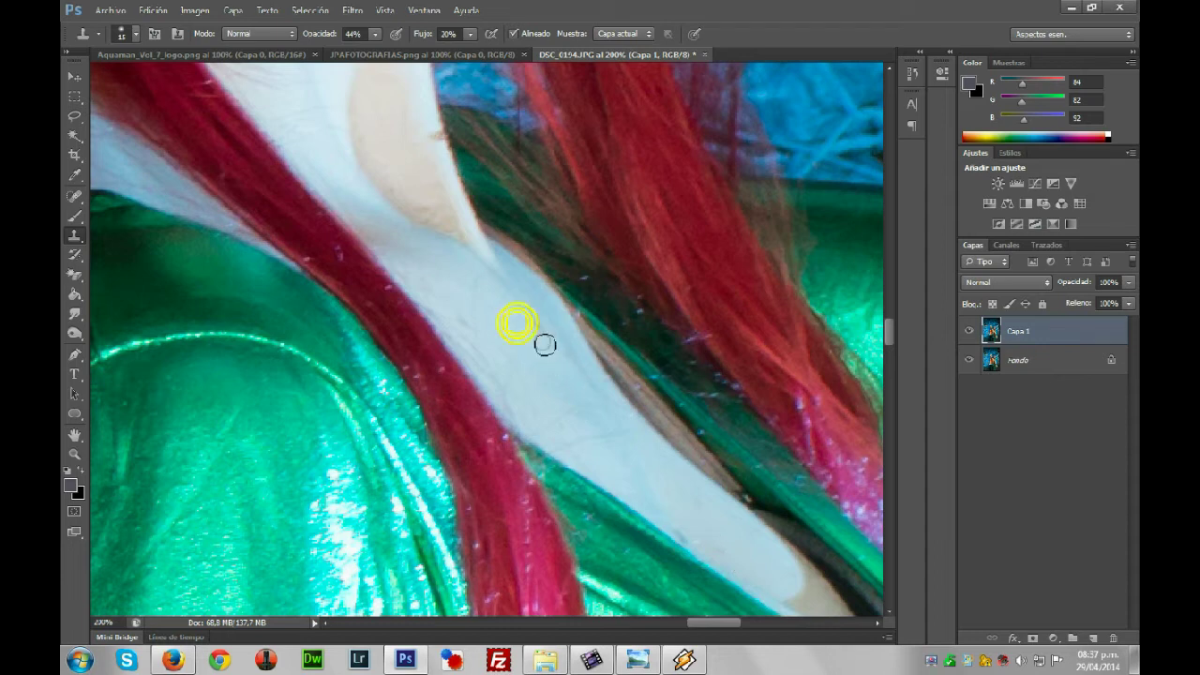
pyautogui.click(541, 331)
pyautogui.click(533, 324)
pyautogui.click(549, 348)
pyautogui.click(552, 372)
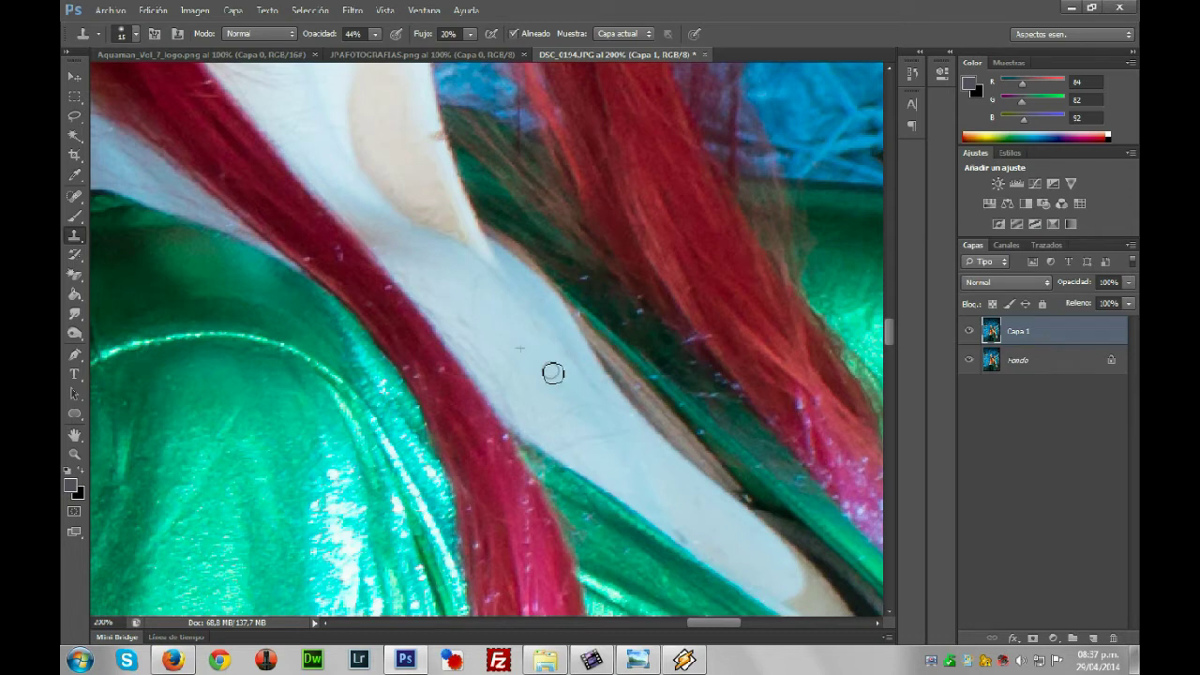
pyautogui.click(466, 318)
# Fit the whole photo on screen and duplicate the retouched layer Capa 1
pyautogui.click(75, 454)
pyautogui.rightClick(482, 175)
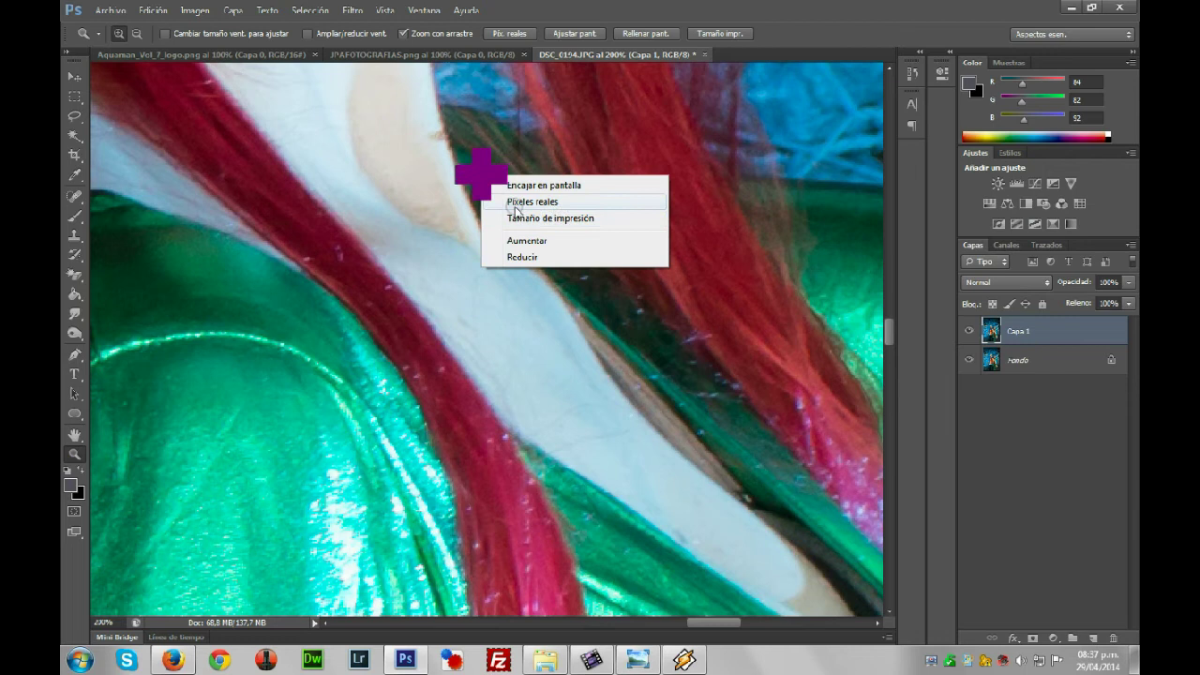
pyautogui.click(553, 185)
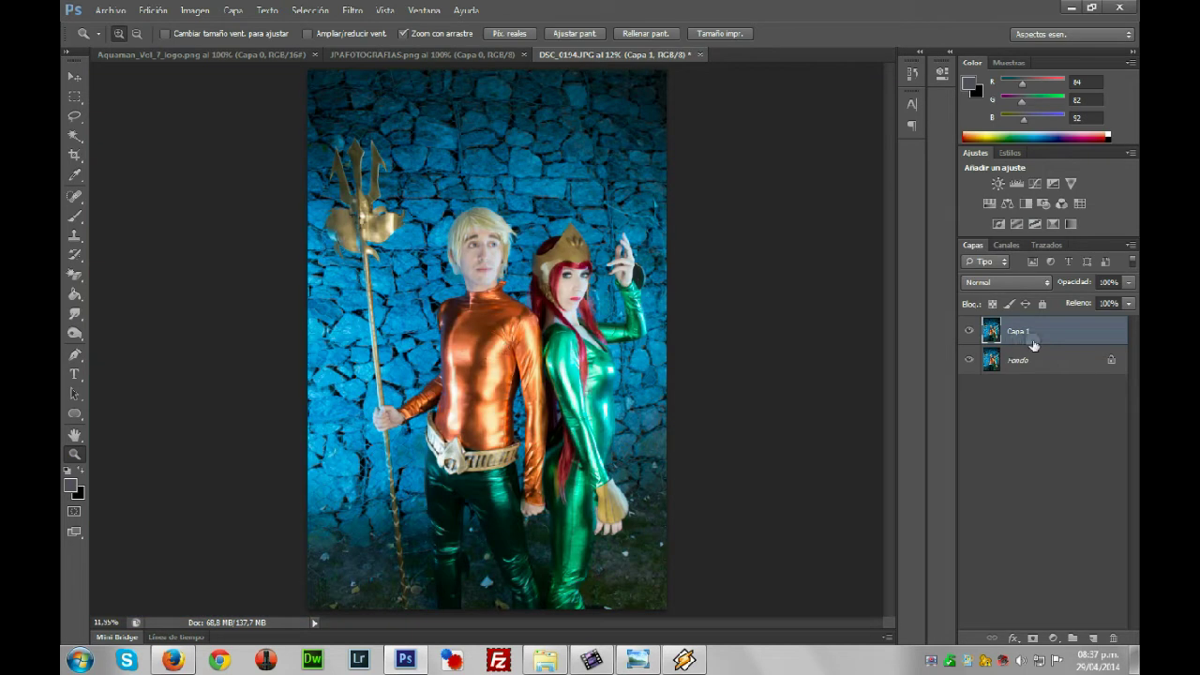
pyautogui.hotkey('ctrl', 'j')
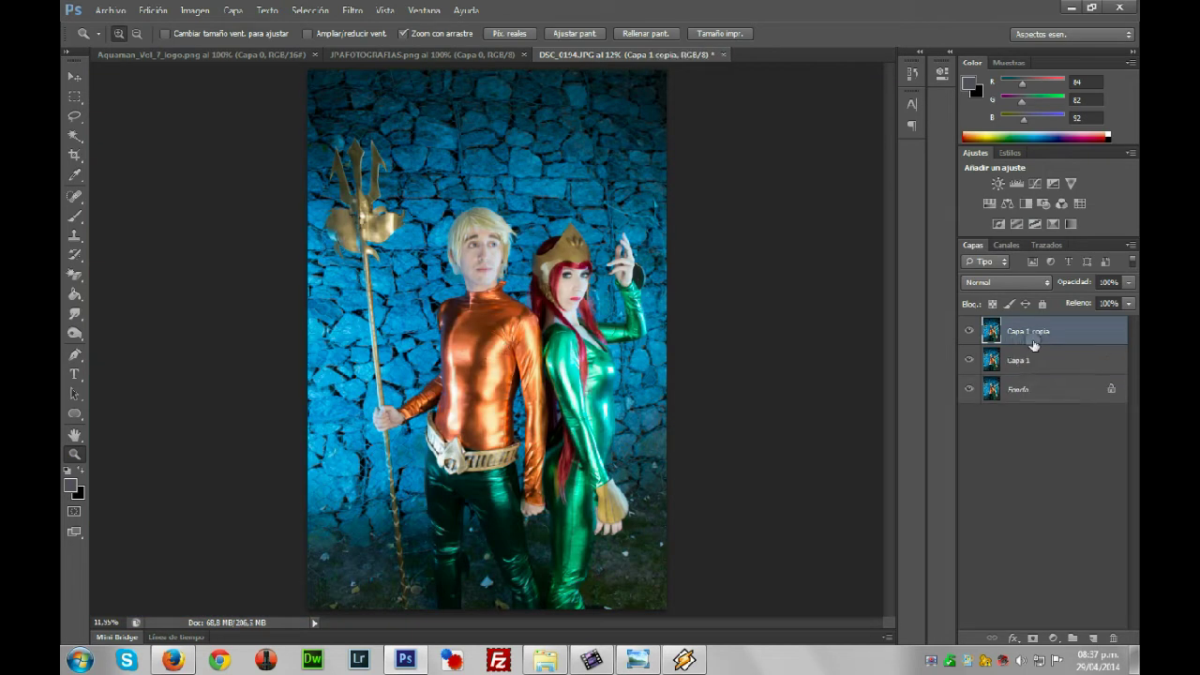
pyautogui.click(353, 10)
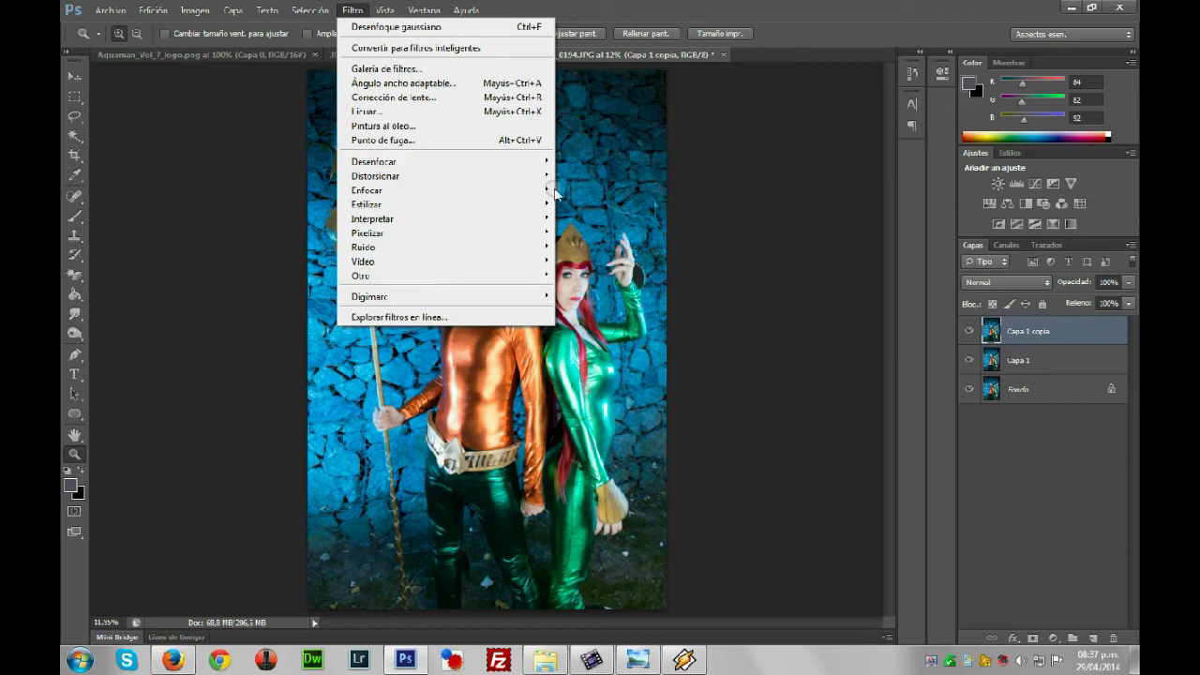
pyautogui.moveTo(484, 208)
pyautogui.click(1017, 281)
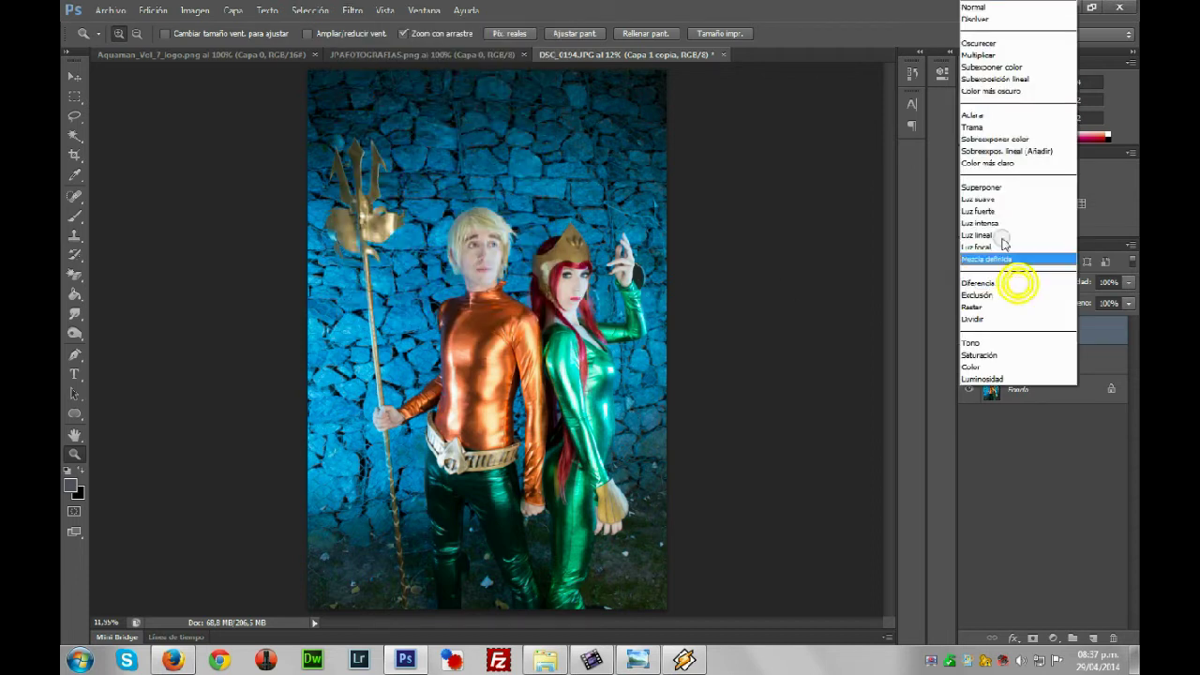
pyautogui.click(981, 188)
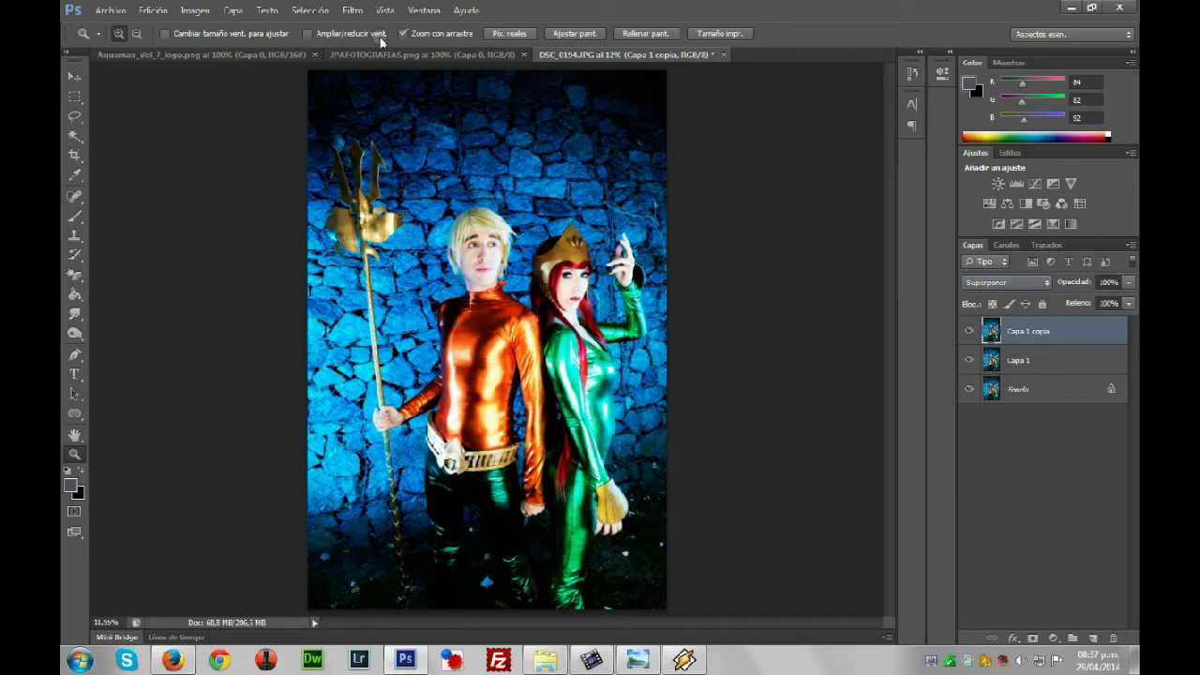
pyautogui.click(354, 10)
pyautogui.moveTo(408, 274)
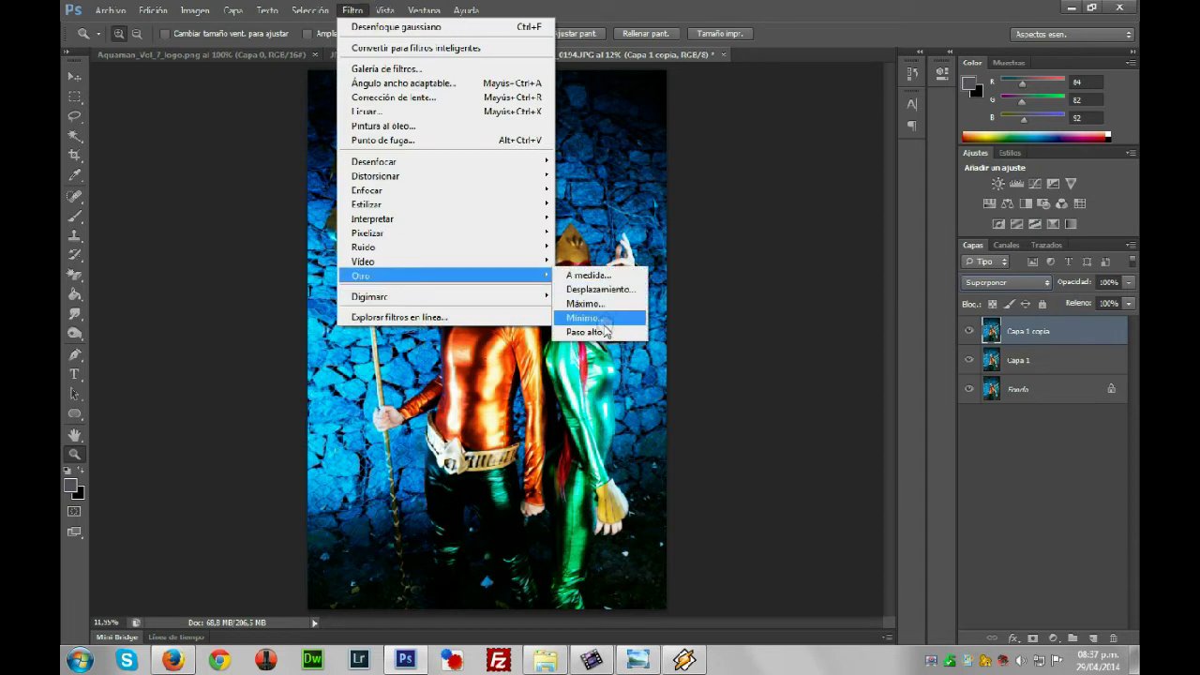
pyautogui.click(600, 332)
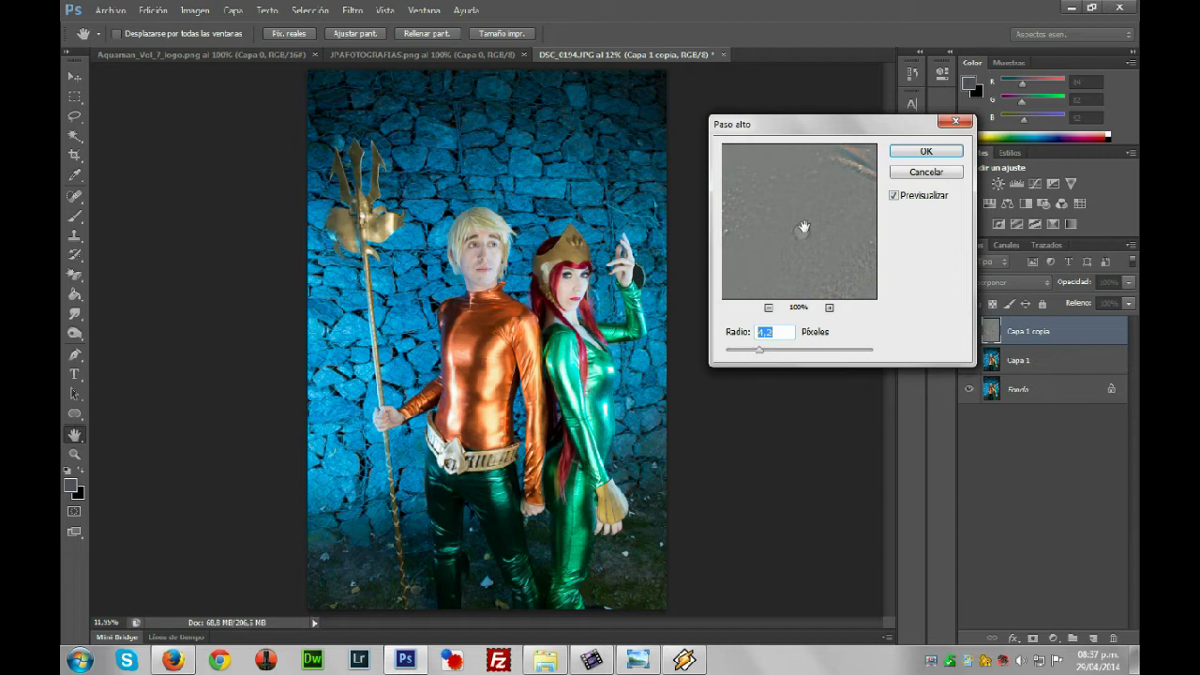
pyautogui.click(926, 172)
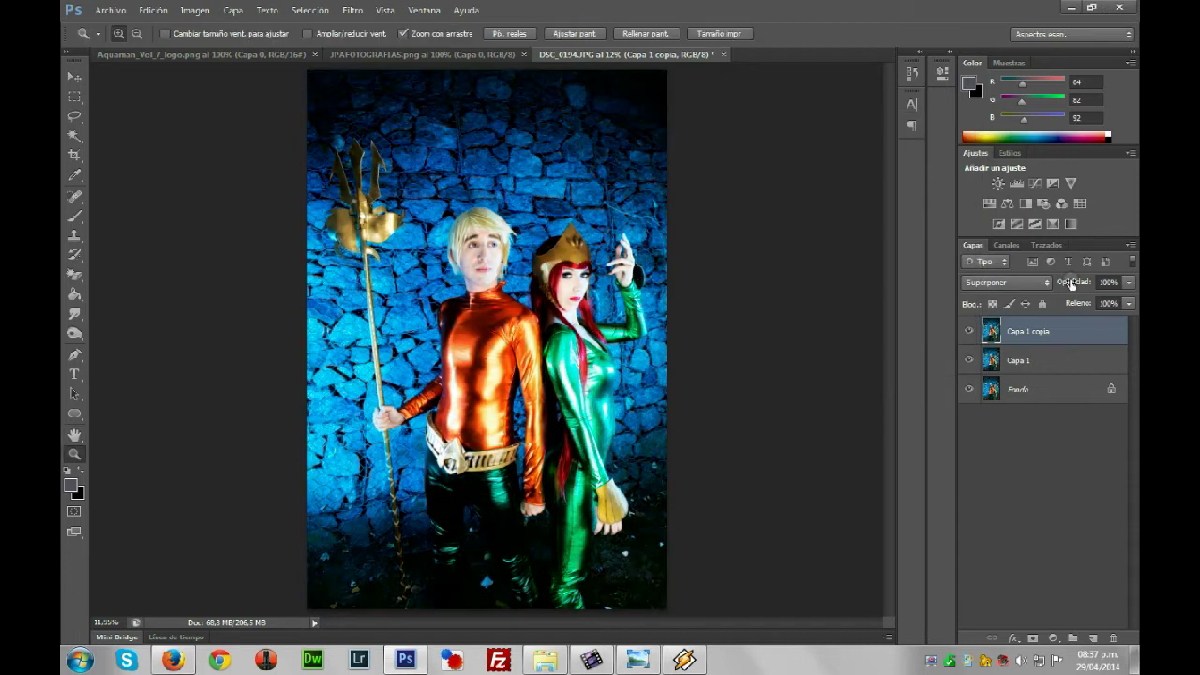
pyautogui.press('alt')
pyautogui.hotkey('shift', 'alt', 'n')
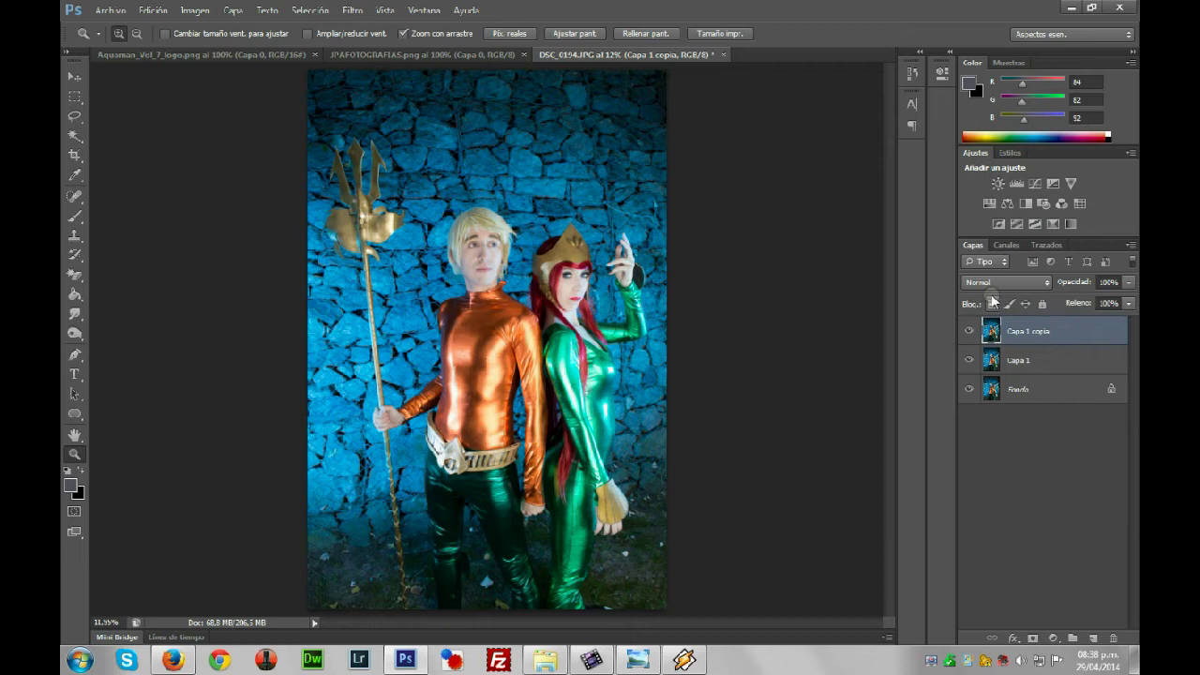
# Apply a Gaussian blur with a radius of 5.5 pixels to the duplicated layer
pyautogui.click(352, 10)
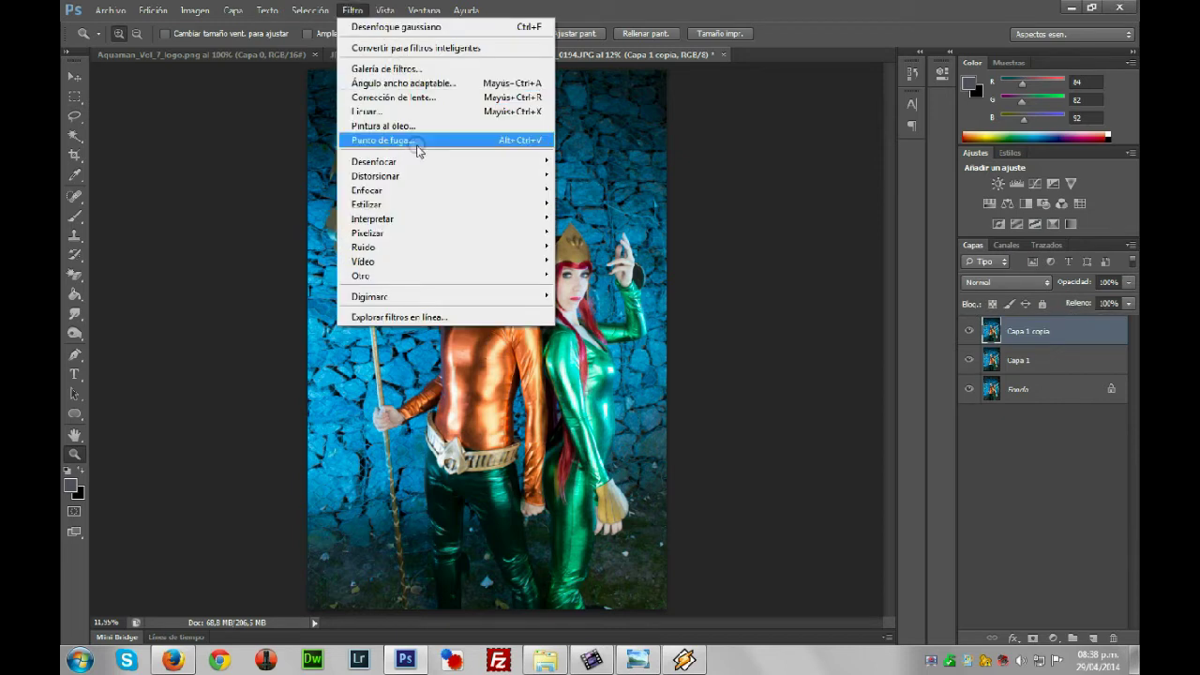
pyautogui.moveTo(421, 185)
pyautogui.moveTo(422, 163)
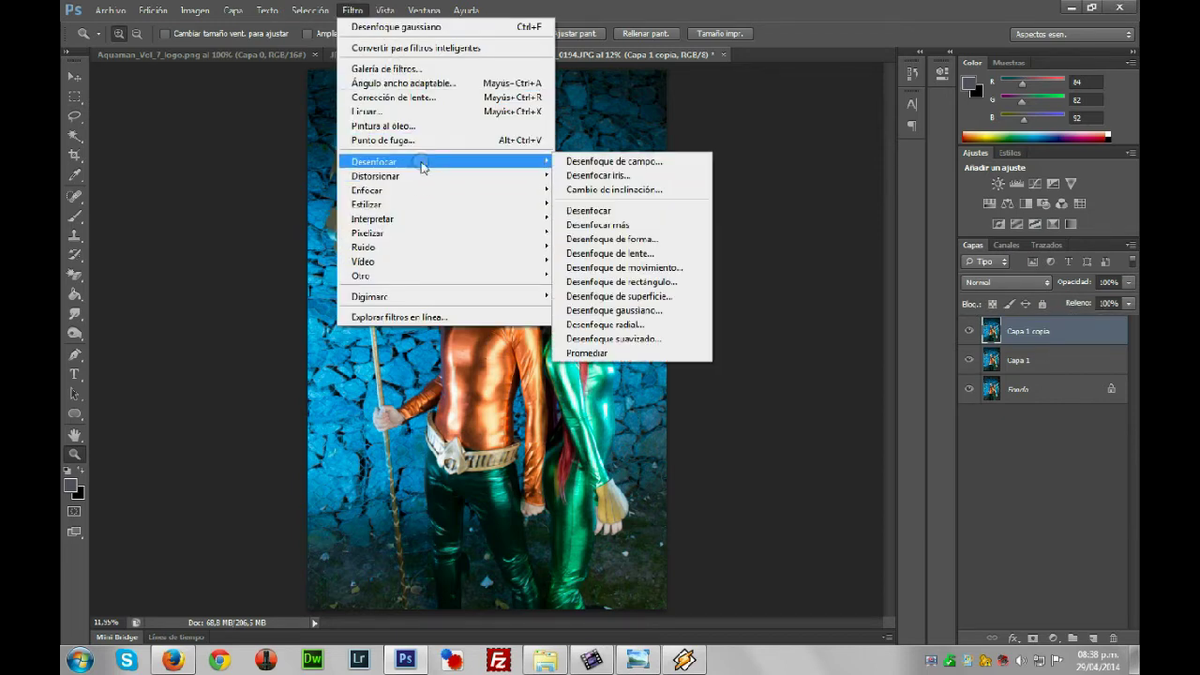
pyautogui.click(647, 311)
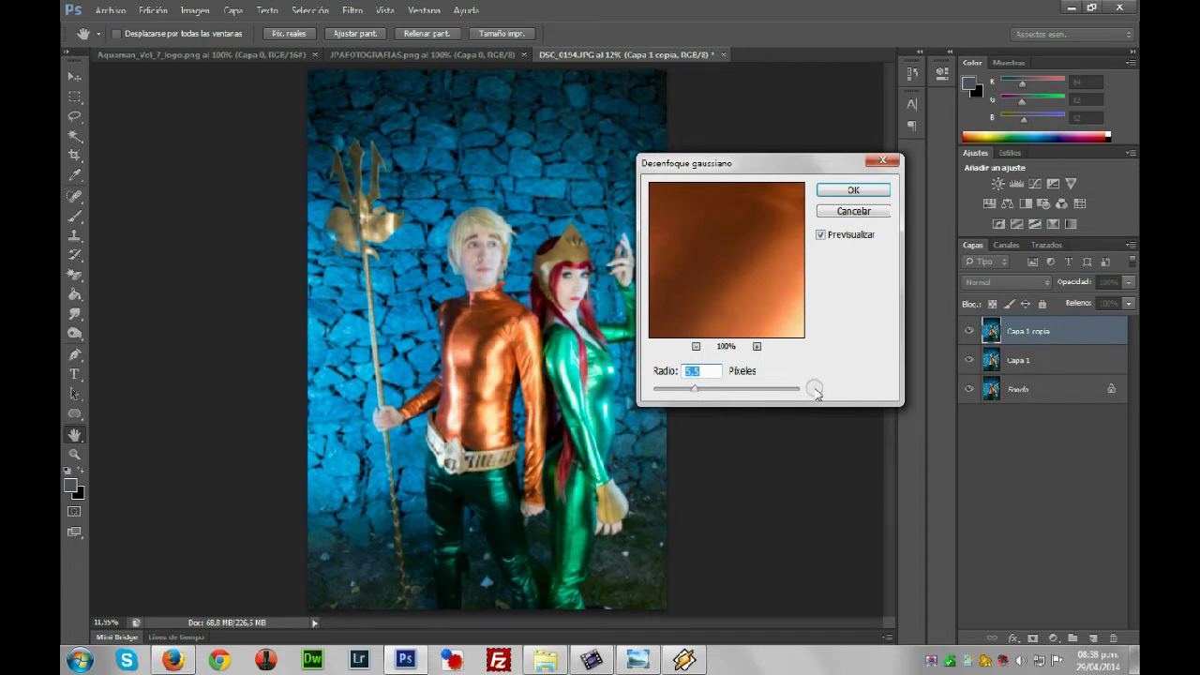
pyautogui.press('Return')
# Hide the blurred layer completely behind a black layer mask
pyautogui.press('z')
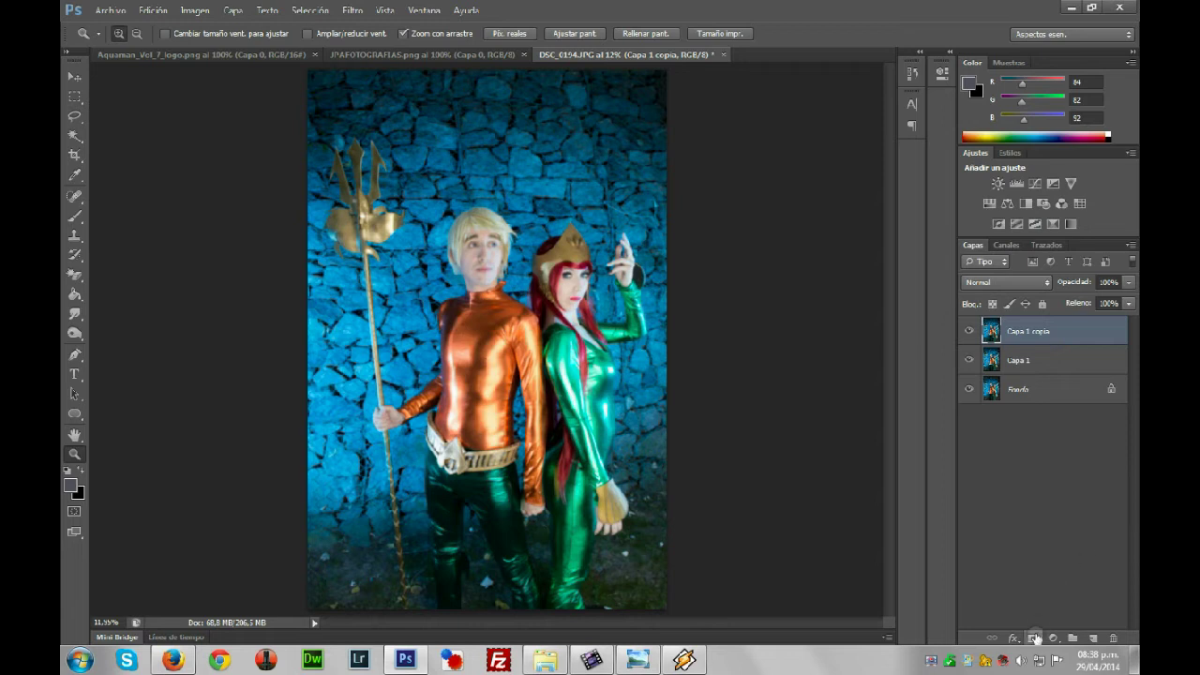
pyautogui.press('alt')
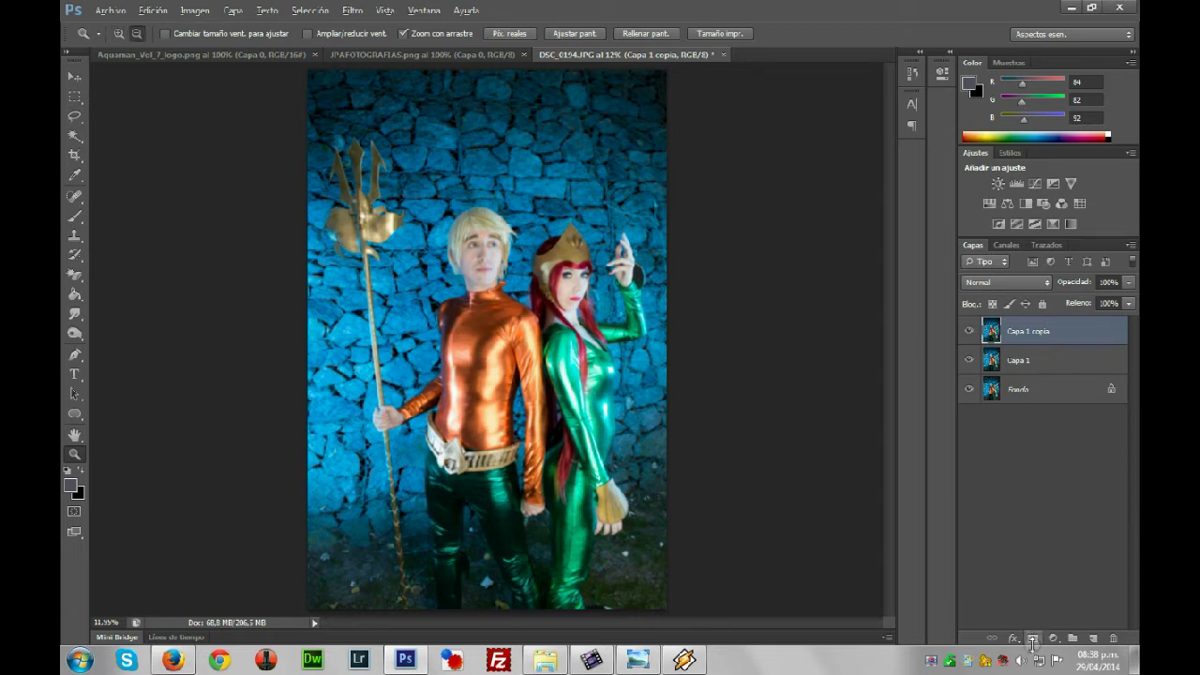
pyautogui.keyDown('alt'); pyautogui.click(1032, 637); pyautogui.keyUp('alt')
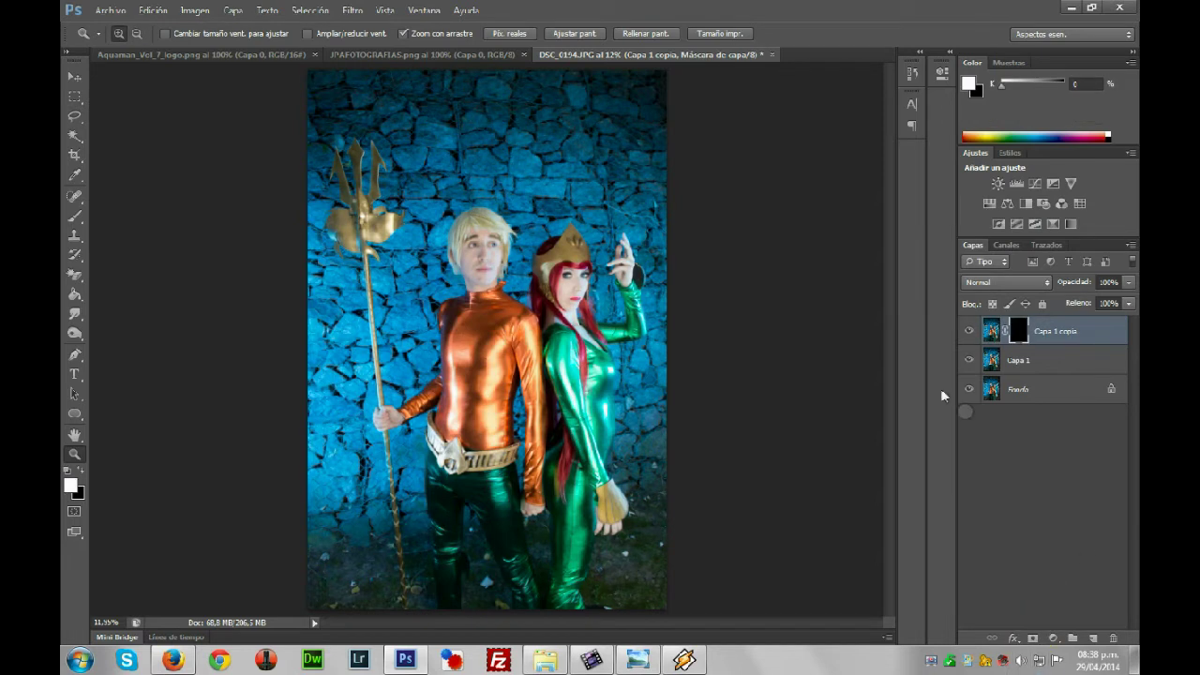
# Set up a soft white brush of 44 px at 54% opacity for painting on the blurred layer's mask over the man's face
pyautogui.moveTo(477, 250); pyautogui.dragTo(577, 271)
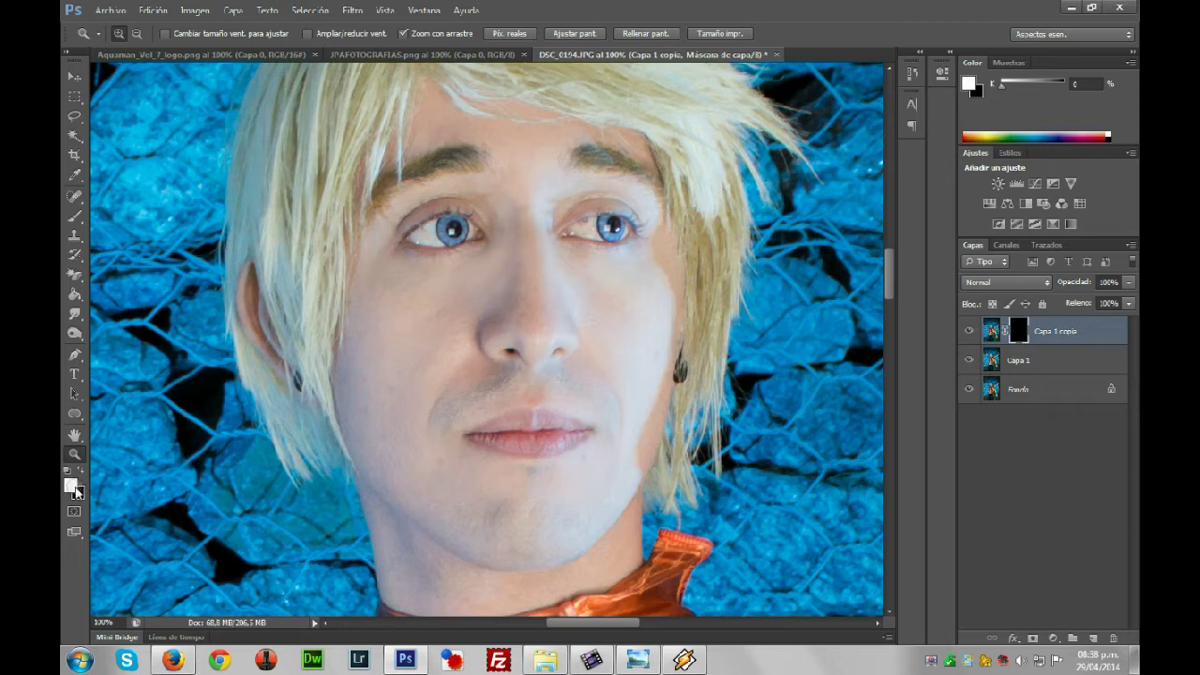
pyautogui.click(76, 215)
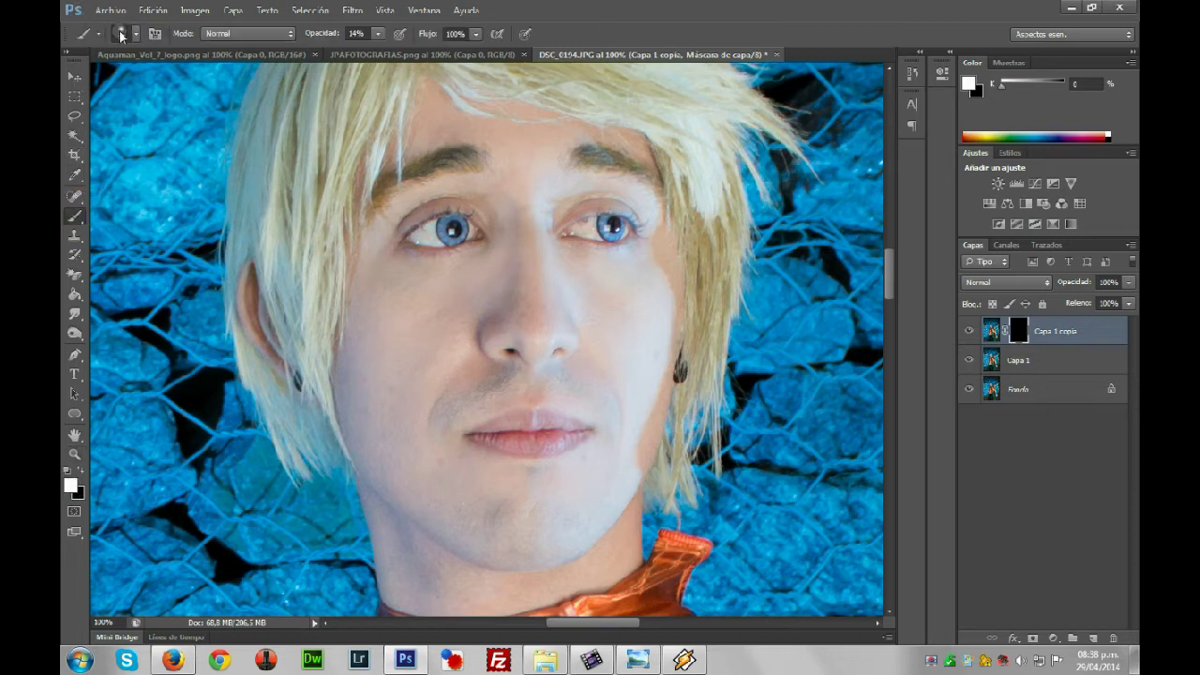
pyautogui.click(122, 33)
pyautogui.click(113, 81)
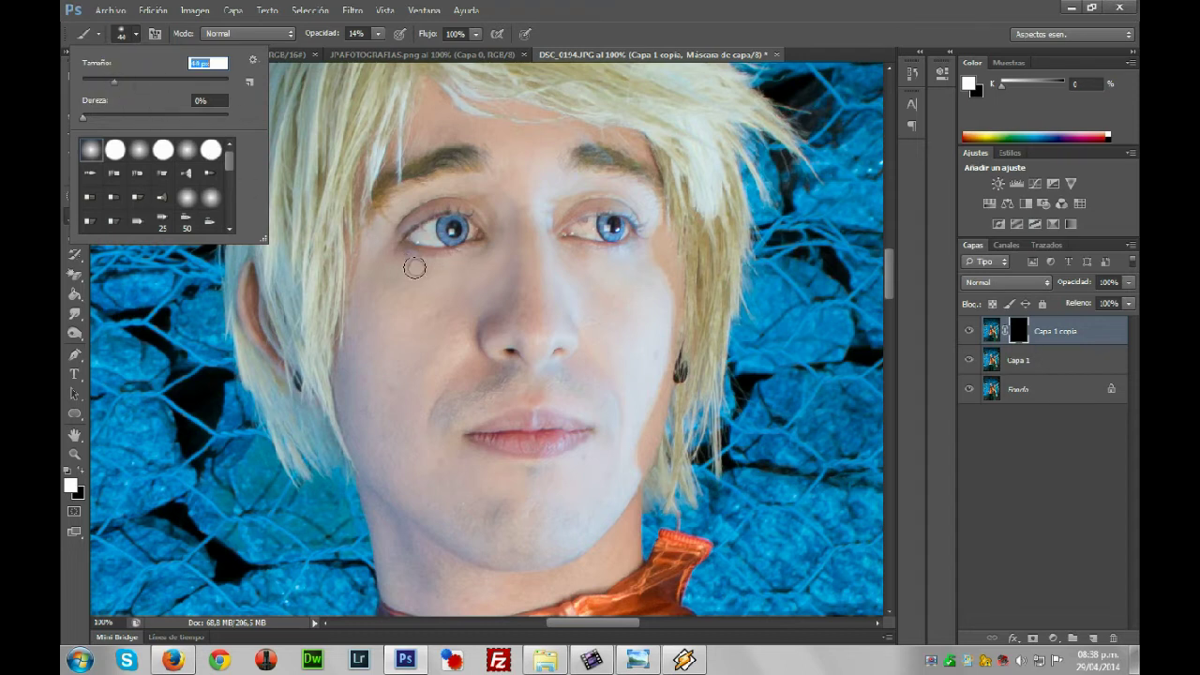
pyautogui.click(379, 34)
pyautogui.moveTo(380, 56); pyautogui.dragTo(410, 52)
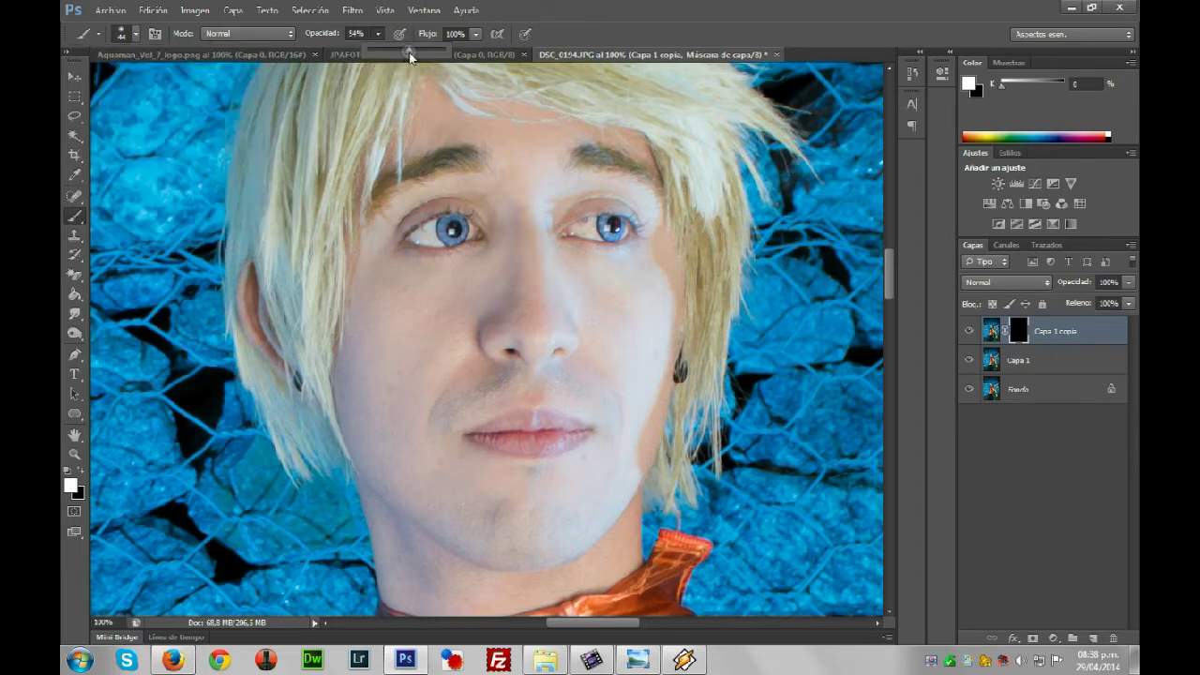
pyautogui.click(441, 294)
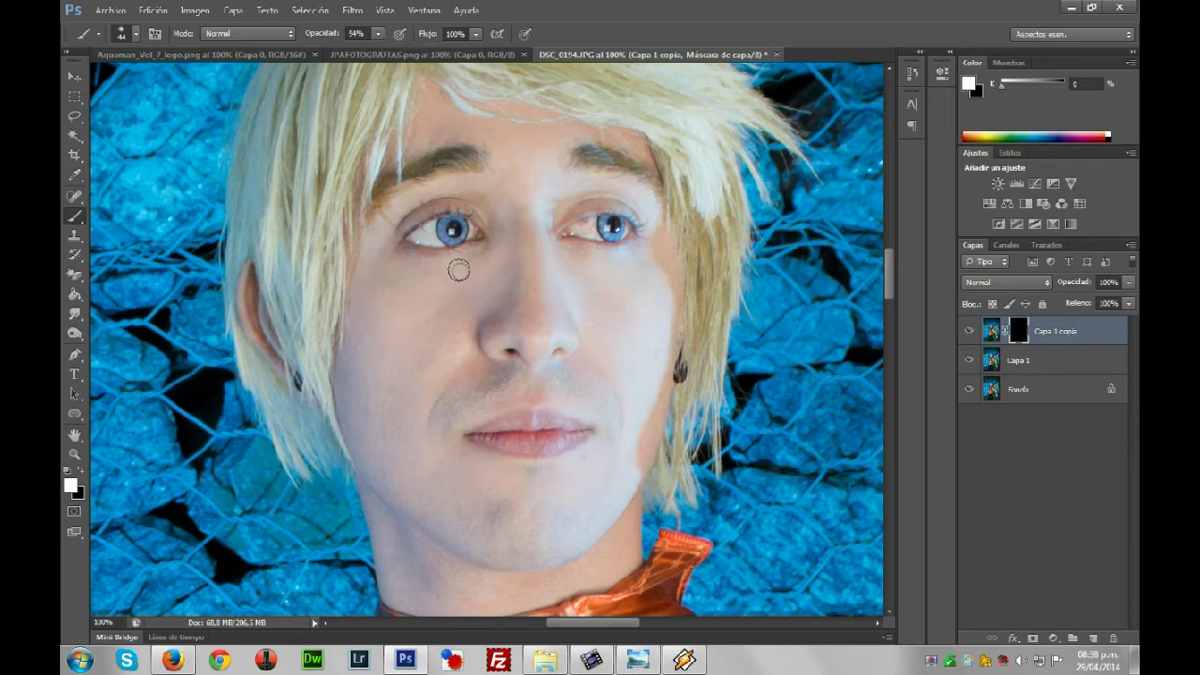
# Paint white on the layer mask over the man's forehead skin above the eyebrow beside the long hair strands
pyautogui.click(75, 454)
pyautogui.moveTo(430, 159); pyautogui.dragTo(528, 262)
pyautogui.scroll(3, 528, 263)
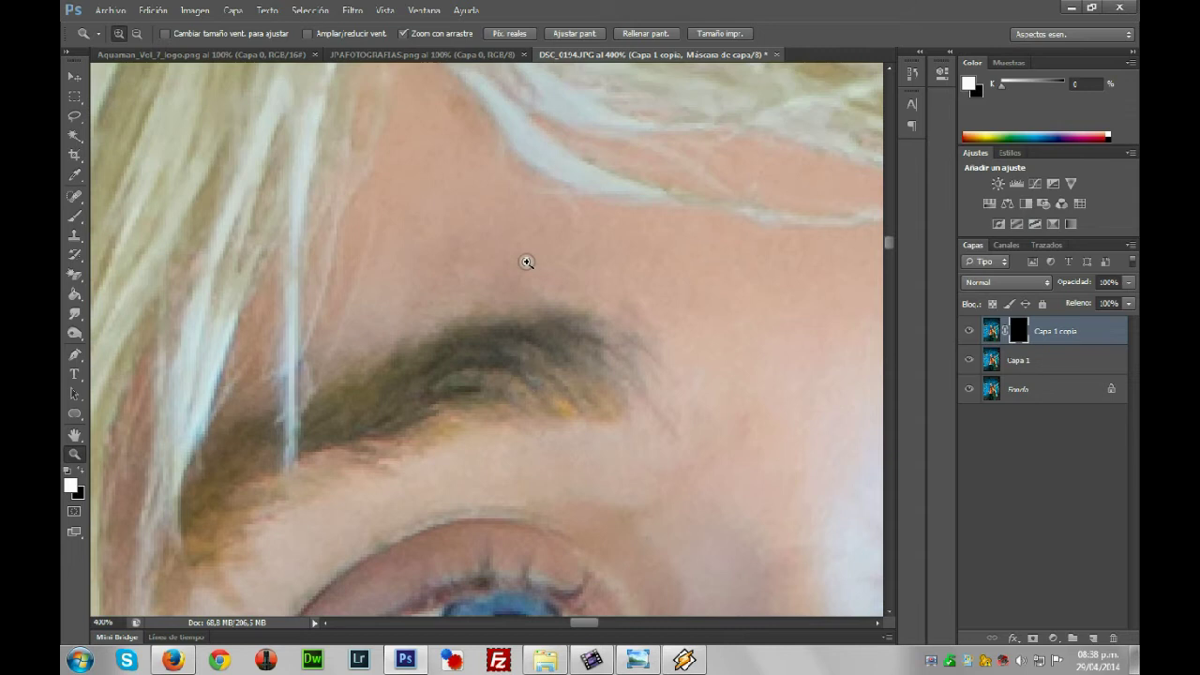
pyautogui.click(75, 216)
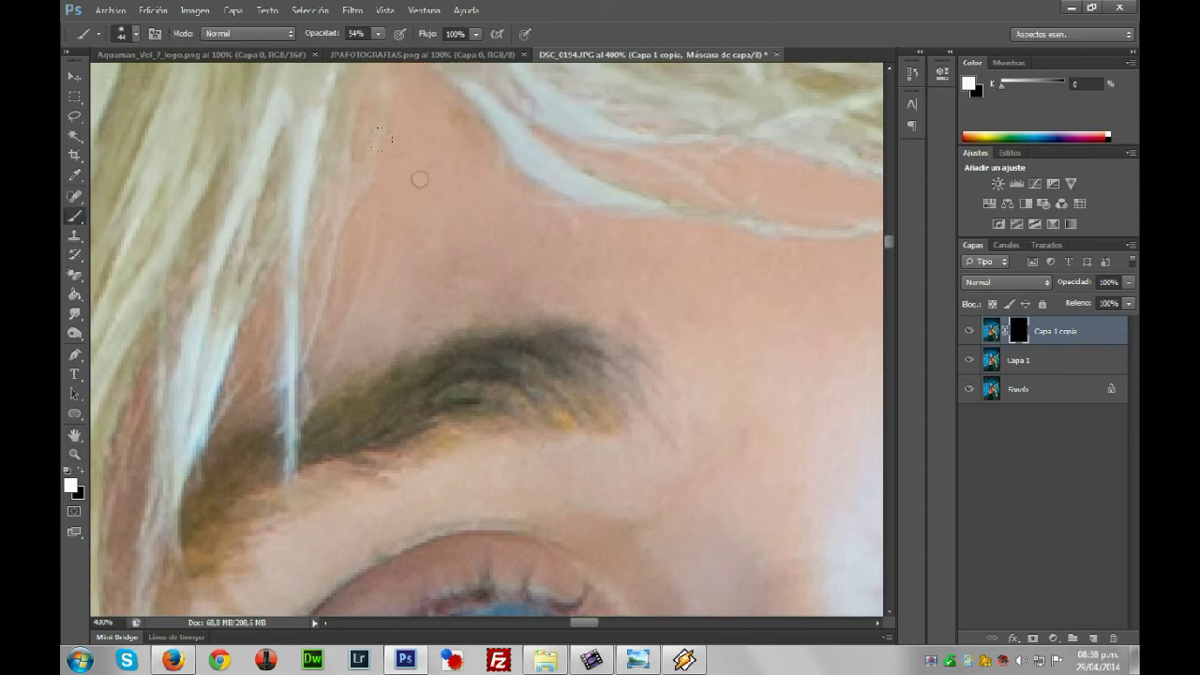
pyautogui.click(398, 220)
pyautogui.scroll(-3, 744, 523)
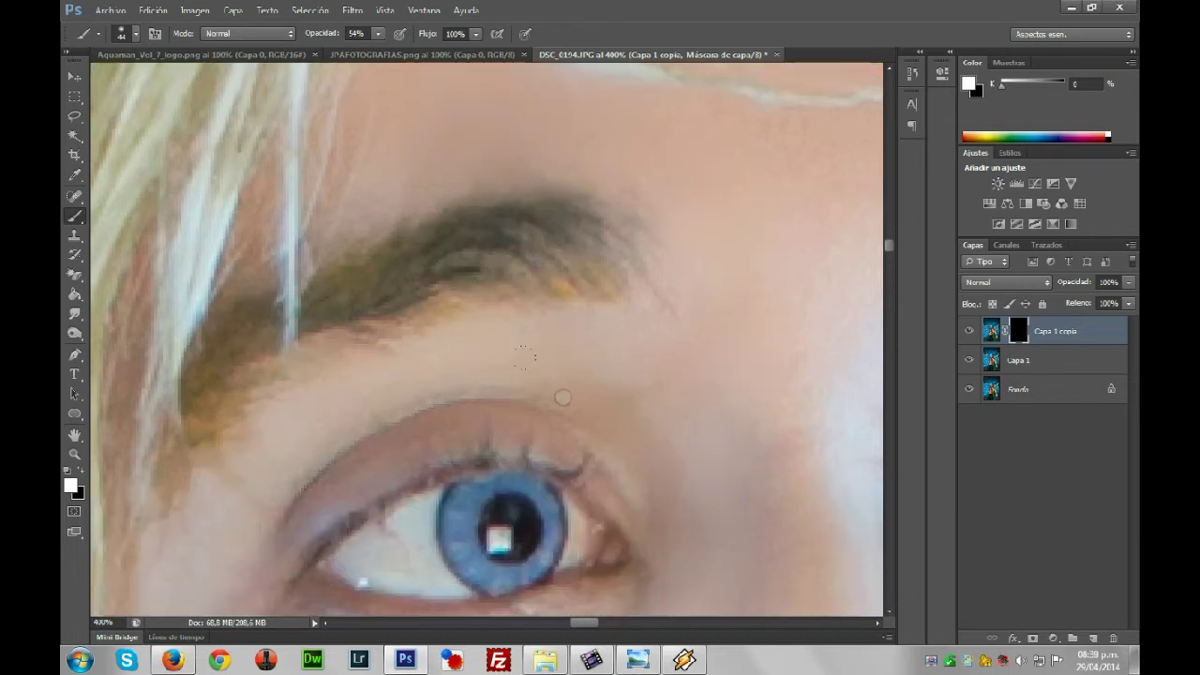
# Reveal the blur on the skin around the same eye, covering the area under the eyebrow, the temple and below the eye
pyautogui.scroll(-2, 568, 356)
pyautogui.click(224, 449)
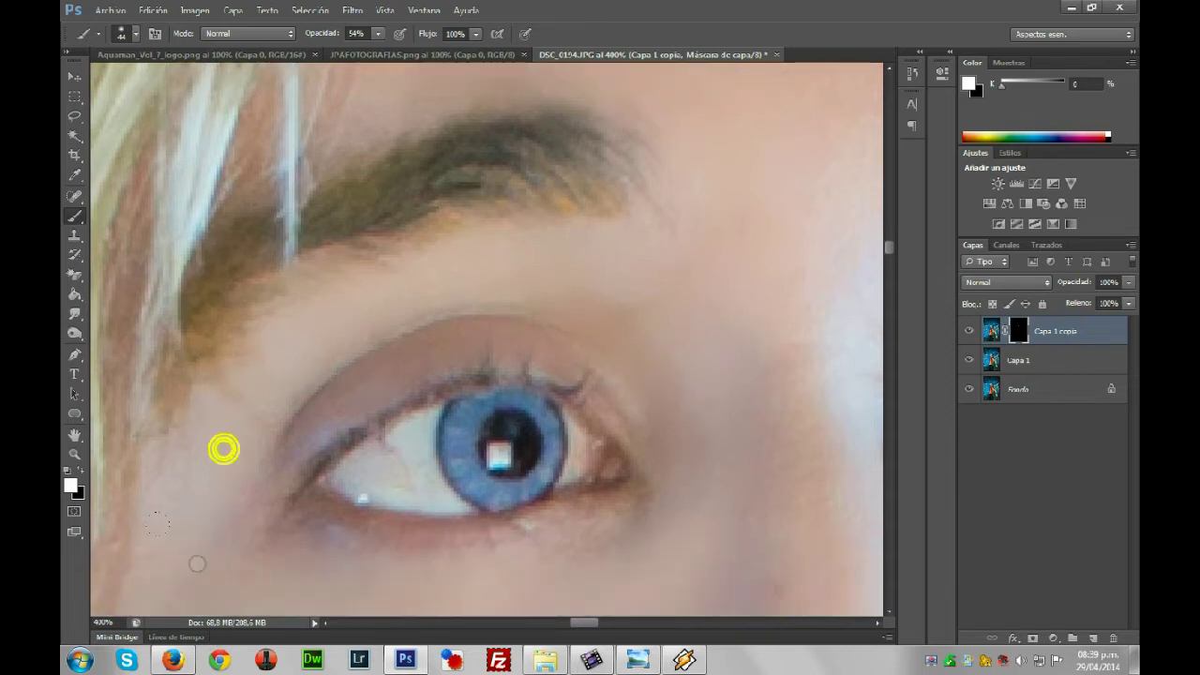
pyautogui.scroll(-2, 206, 553)
pyautogui.click(311, 554)
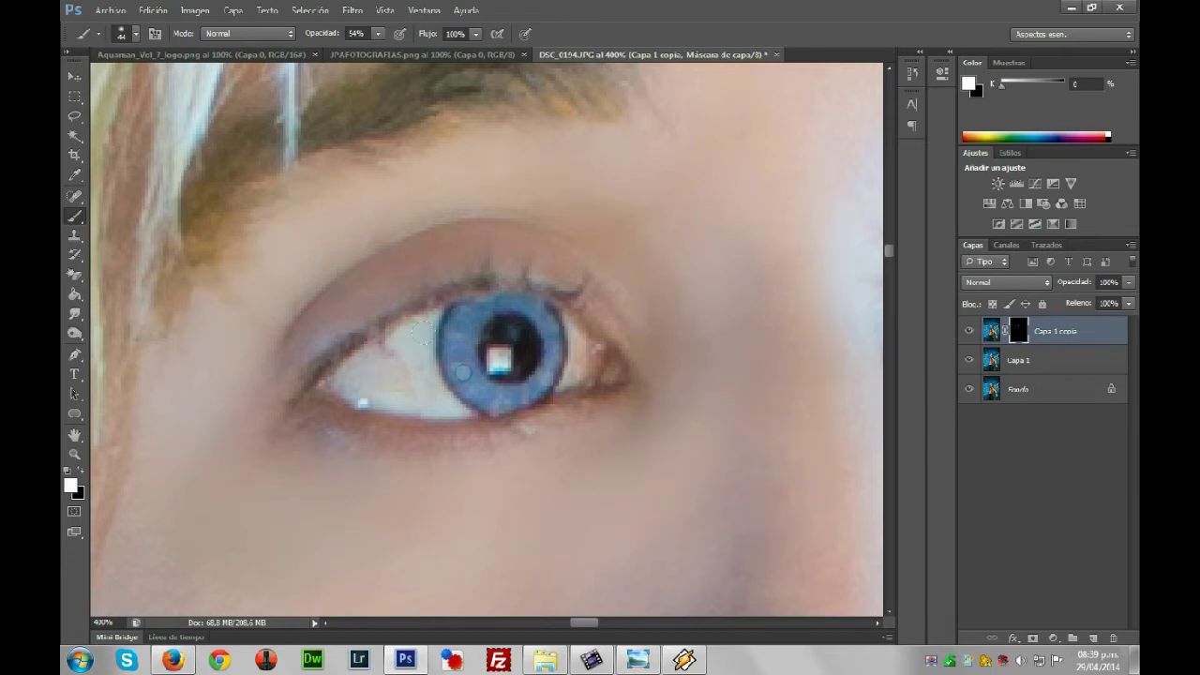
# Reduce the brush to 26 px and smooth the eyelid, the bridge of the nose and the skin around the man's other eye
pyautogui.click(126, 33)
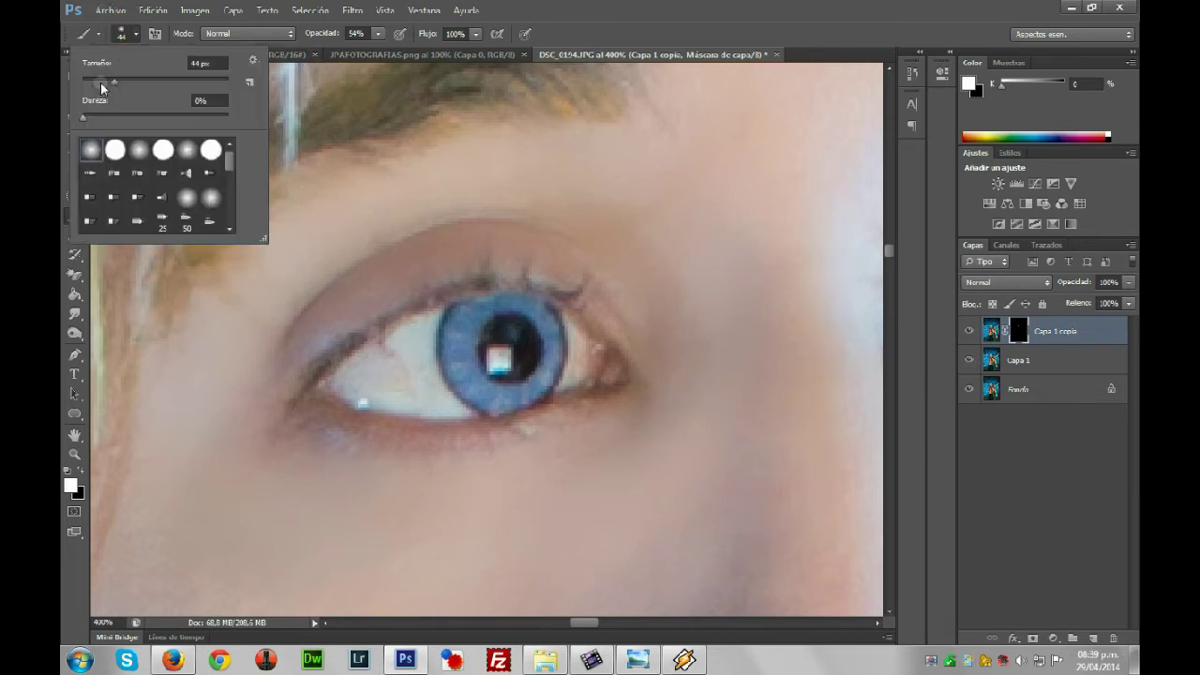
pyautogui.moveTo(104, 81); pyautogui.dragTo(100, 81)
pyautogui.click(507, 187)
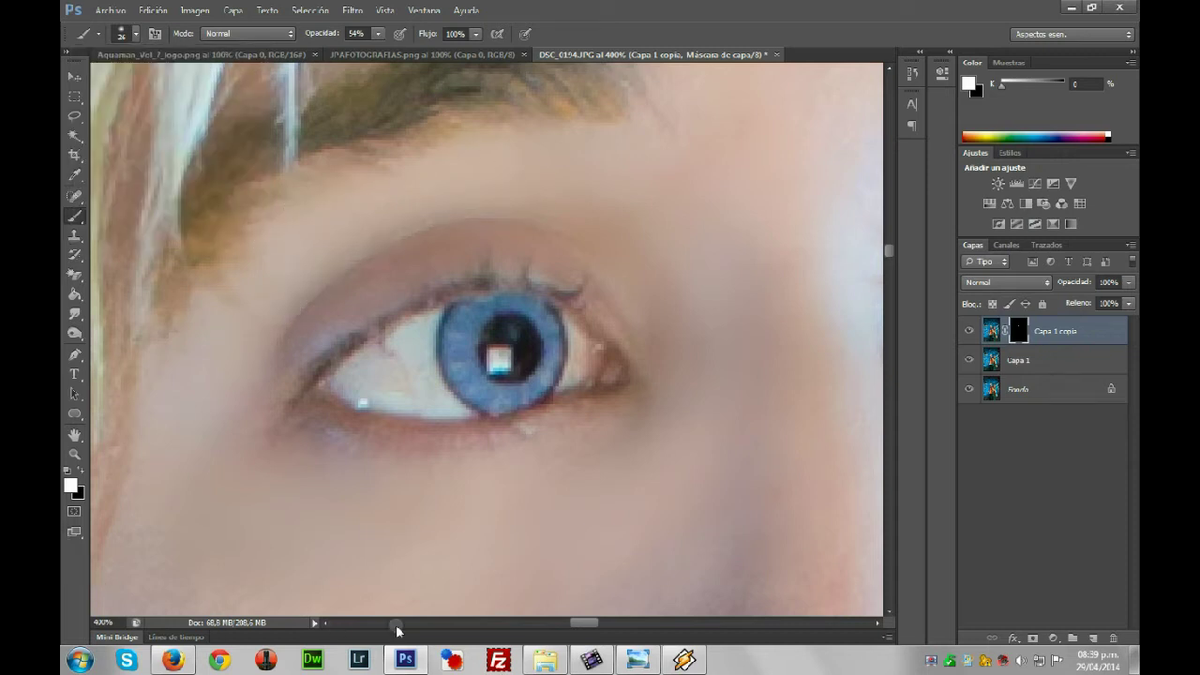
pyautogui.moveTo(588, 627); pyautogui.dragTo(605, 627)
pyautogui.click(469, 279)
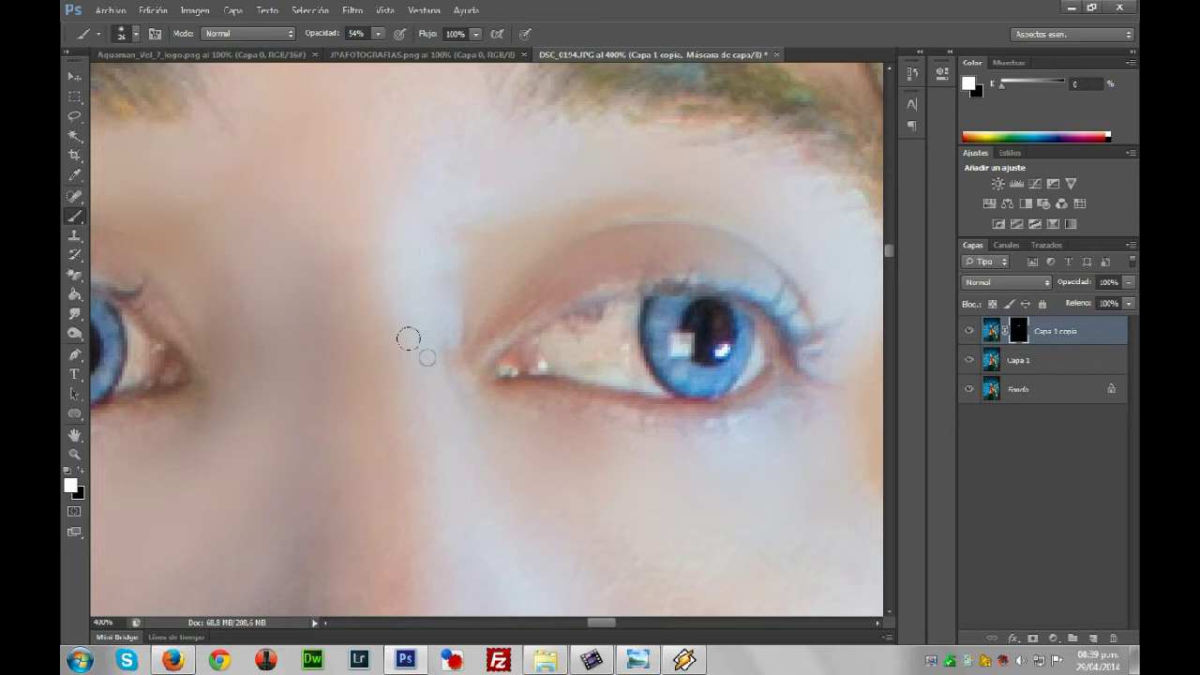
pyautogui.scroll(-2, 506, 481)
pyautogui.scroll(-2, 506, 480)
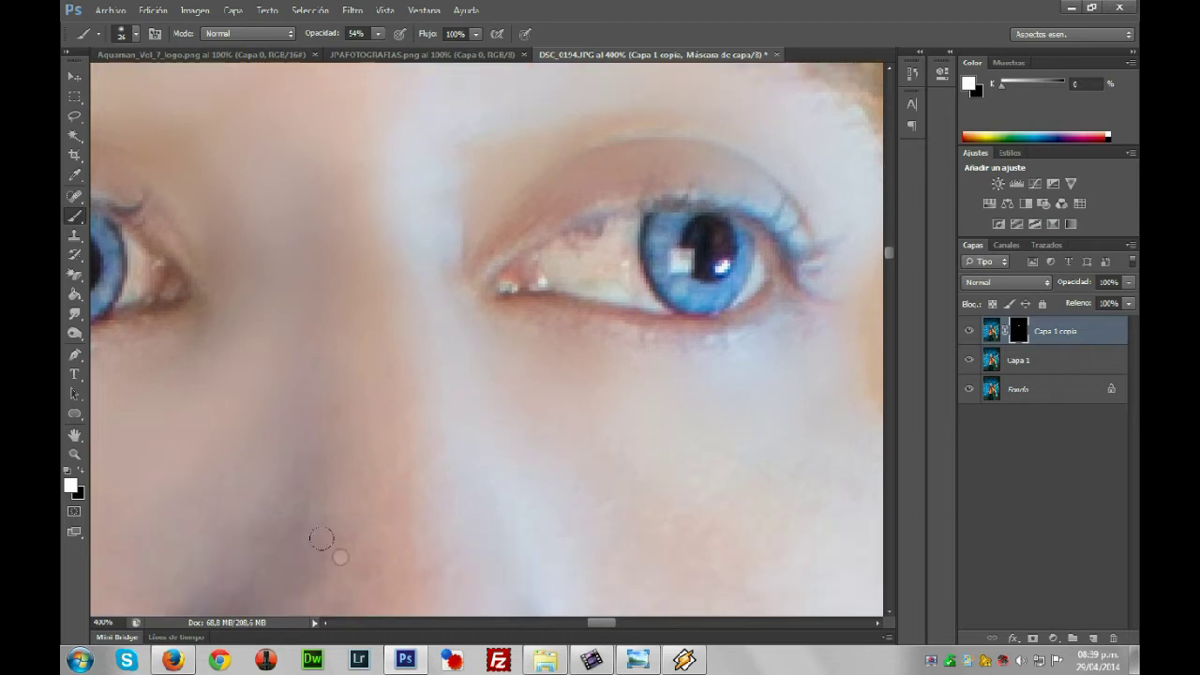
# Smooth the man's forehead below the fringe, between and above the eyebrows, and the temple by the outer eye at 200% zoom
pyautogui.click(75, 454)
pyautogui.rightClick(272, 343)
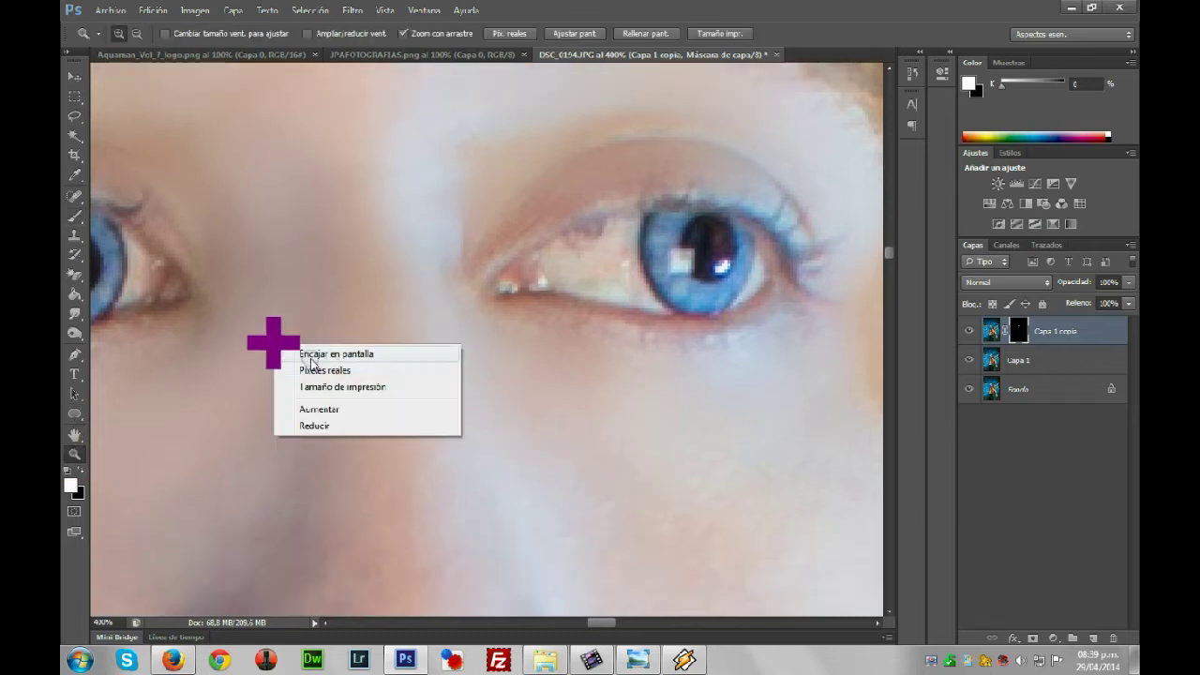
pyautogui.click(339, 360)
pyautogui.click(492, 243)
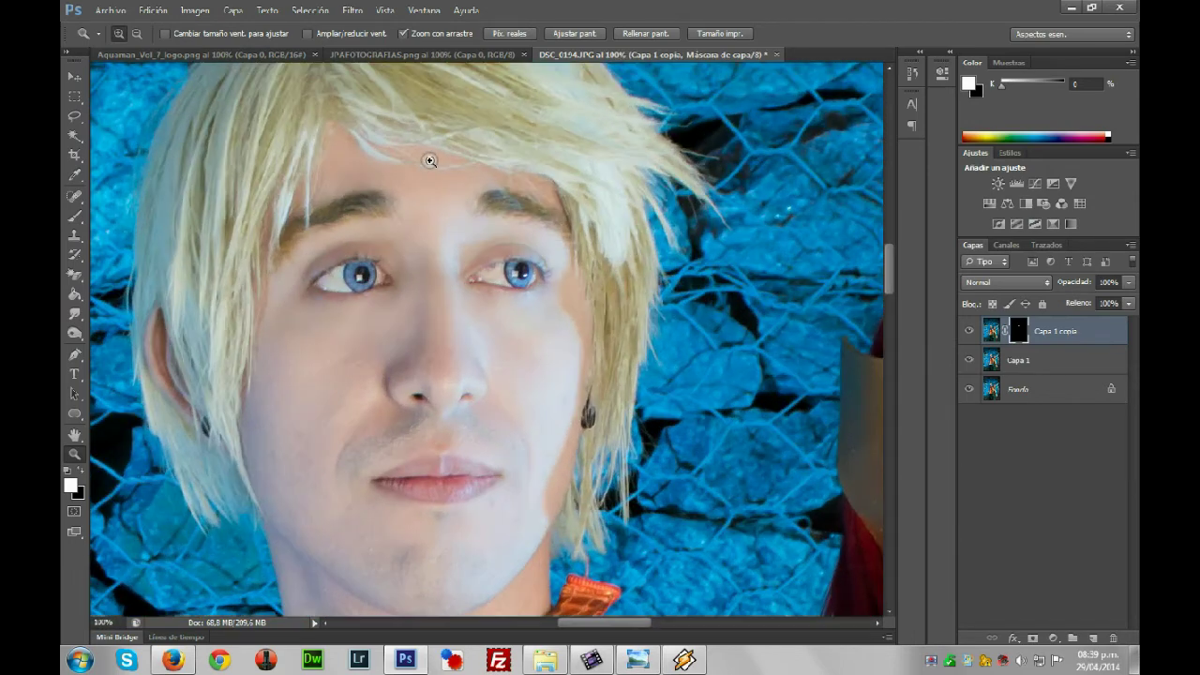
pyautogui.click(431, 160)
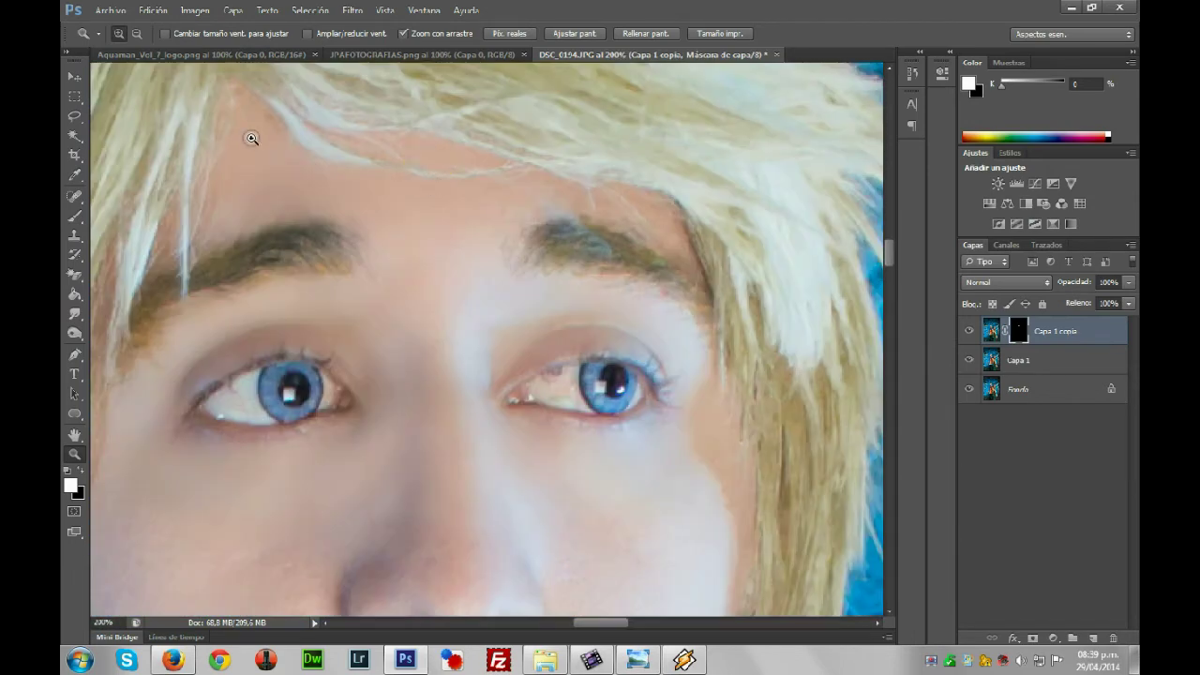
pyautogui.click(74, 215)
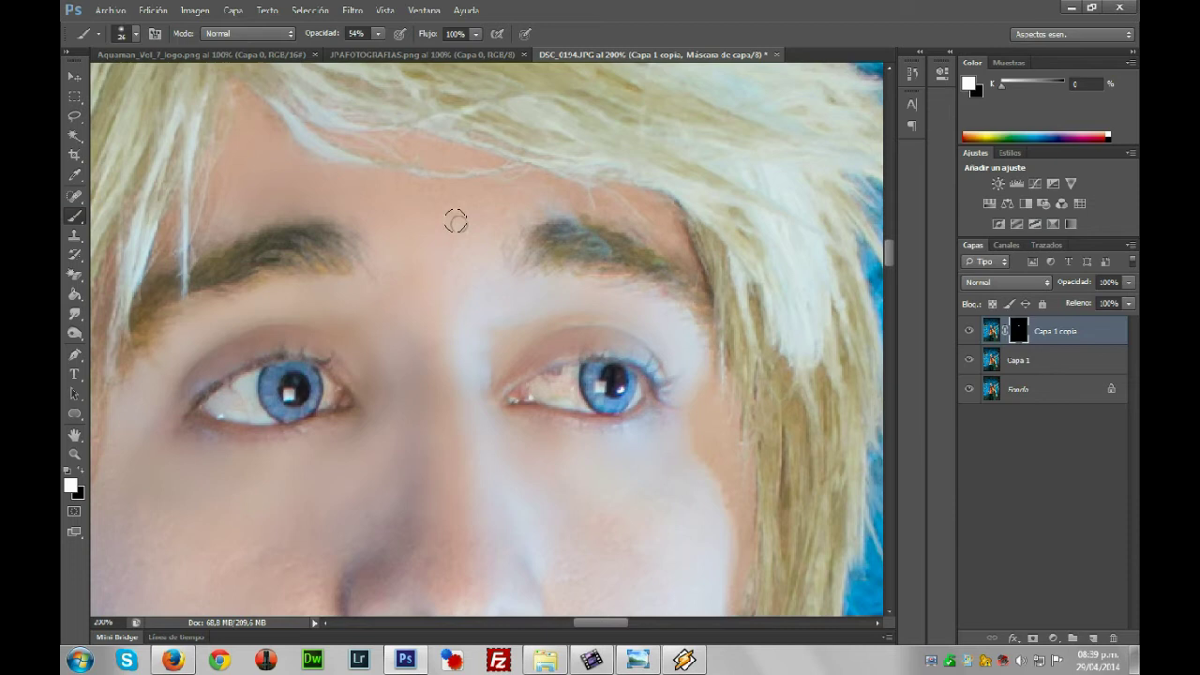
pyautogui.click(406, 149)
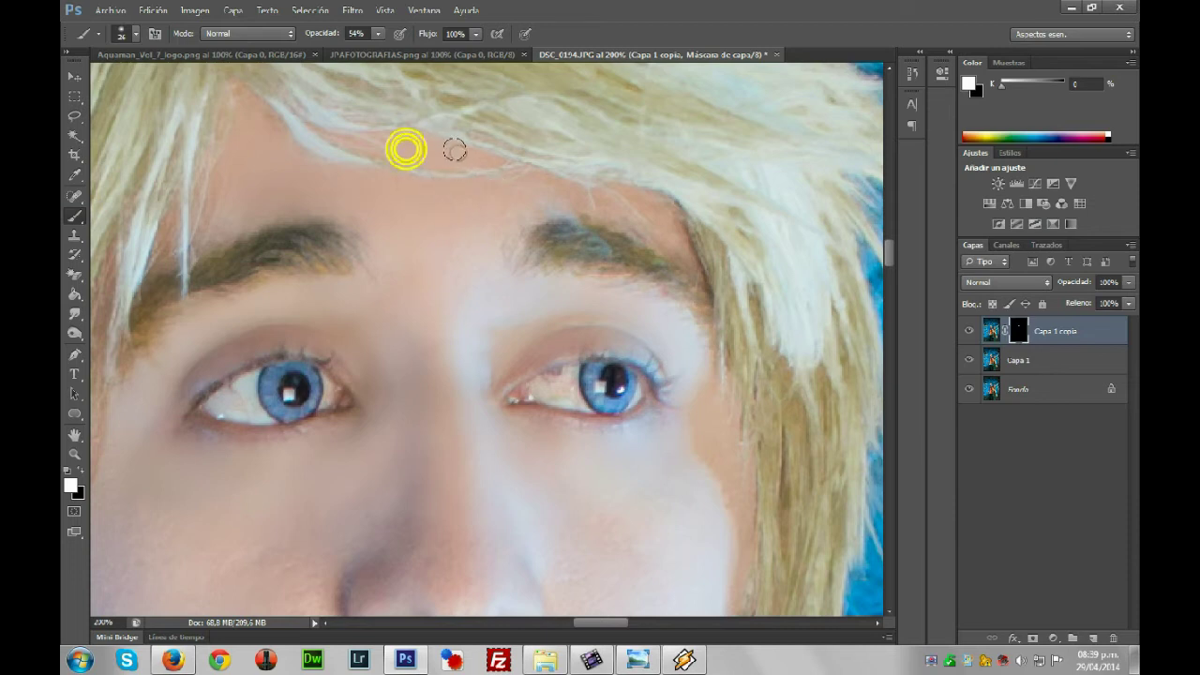
pyautogui.click(487, 197)
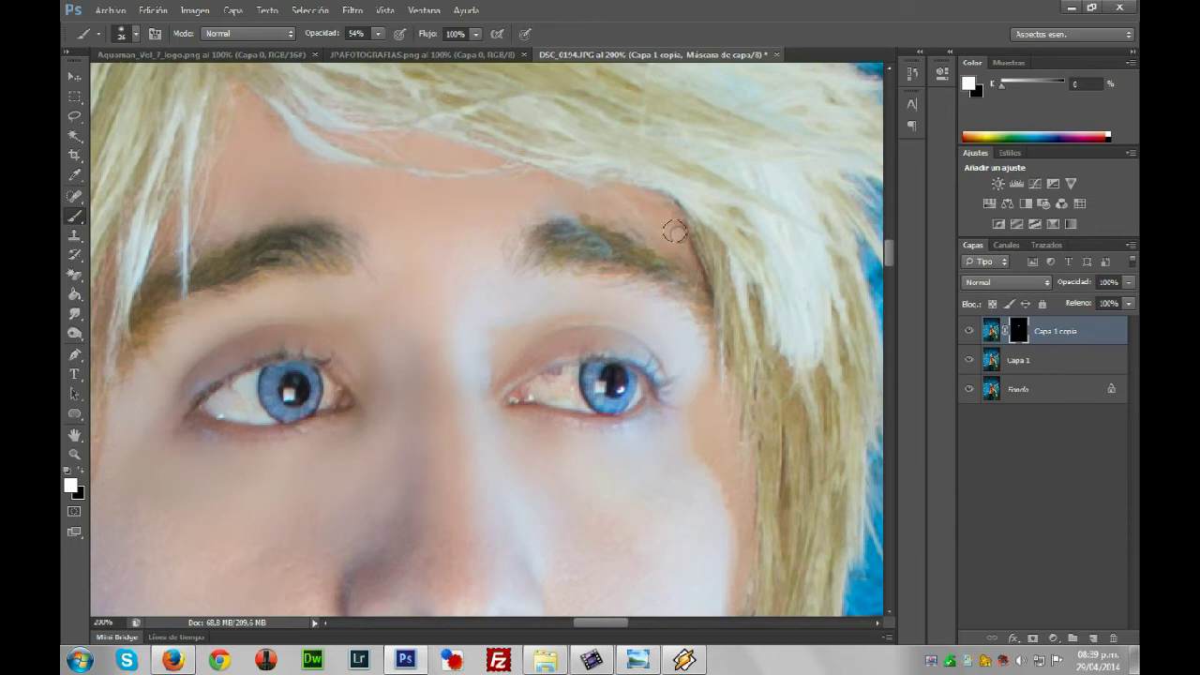
pyautogui.click(702, 352)
# Paint the mask over the man's nose and the adjoining skin below the eyes
pyautogui.scroll(-2, 478, 385)
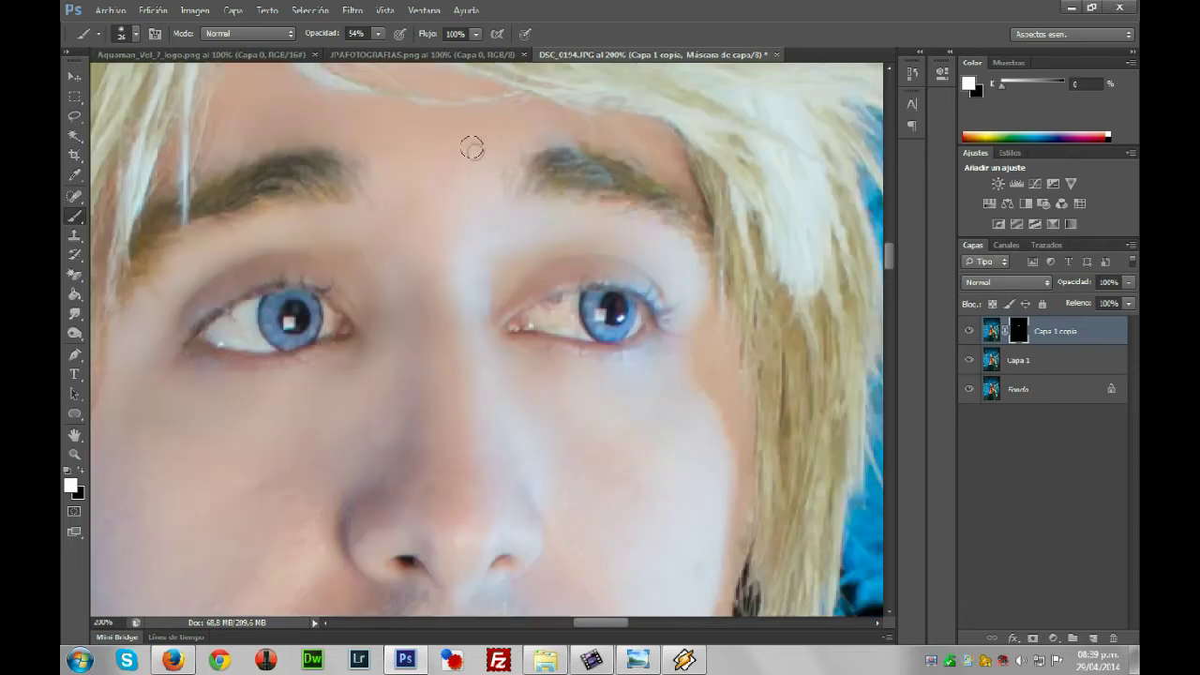
pyautogui.click(444, 452)
pyautogui.scroll(-2, 244, 432)
pyautogui.scroll(-1, 232, 405)
# Enlarge the brush and smooth the man's cheek on the side of the visible ear, from below the eye to the jaw
pyautogui.click(121, 34)
pyautogui.moveTo(126, 87); pyautogui.dragTo(145, 91)
pyautogui.click(231, 421)
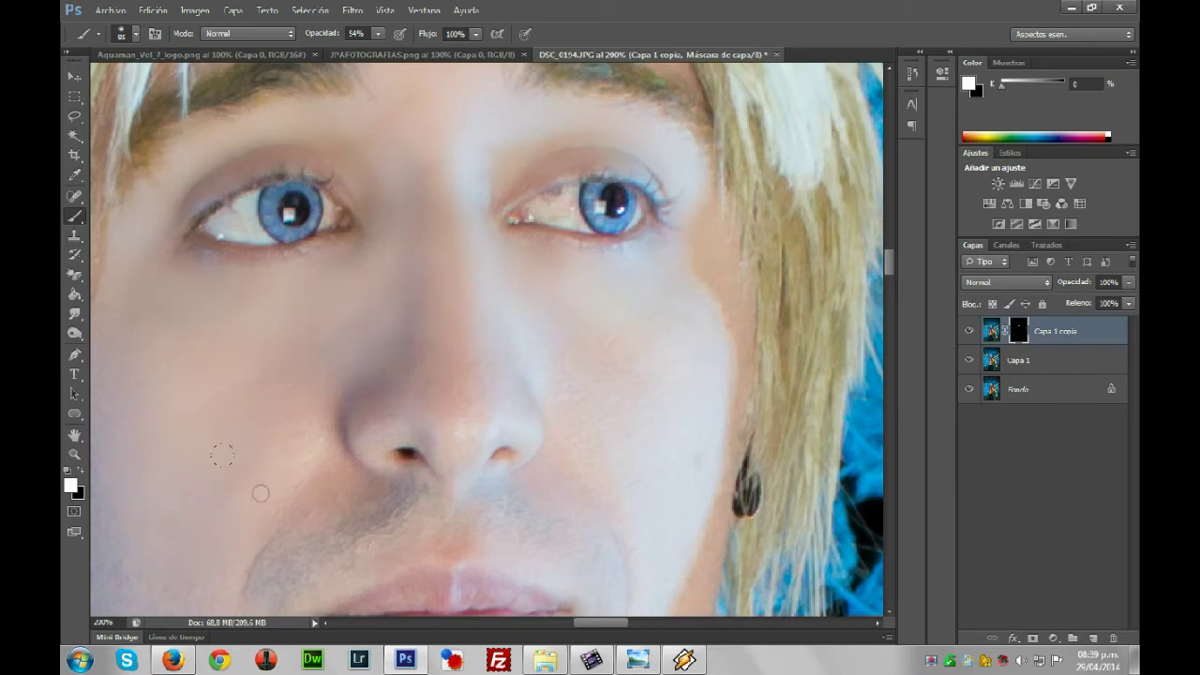
pyautogui.moveTo(594, 623); pyautogui.dragTo(572, 623)
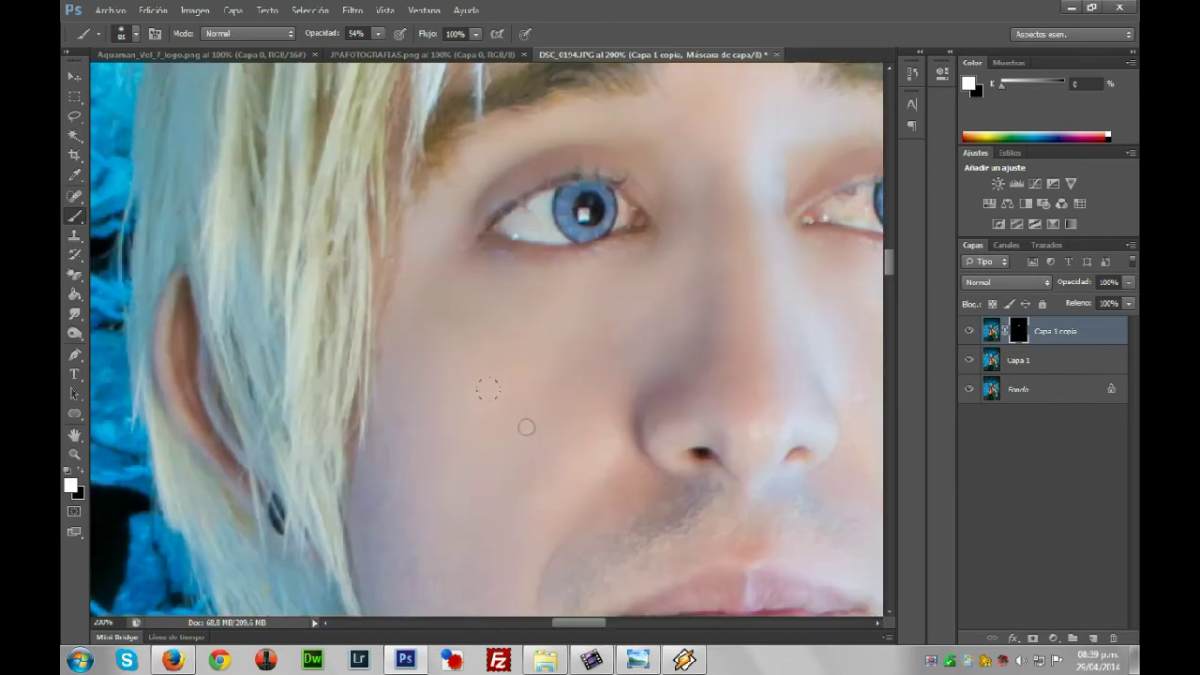
pyautogui.scroll(-4, 432, 412)
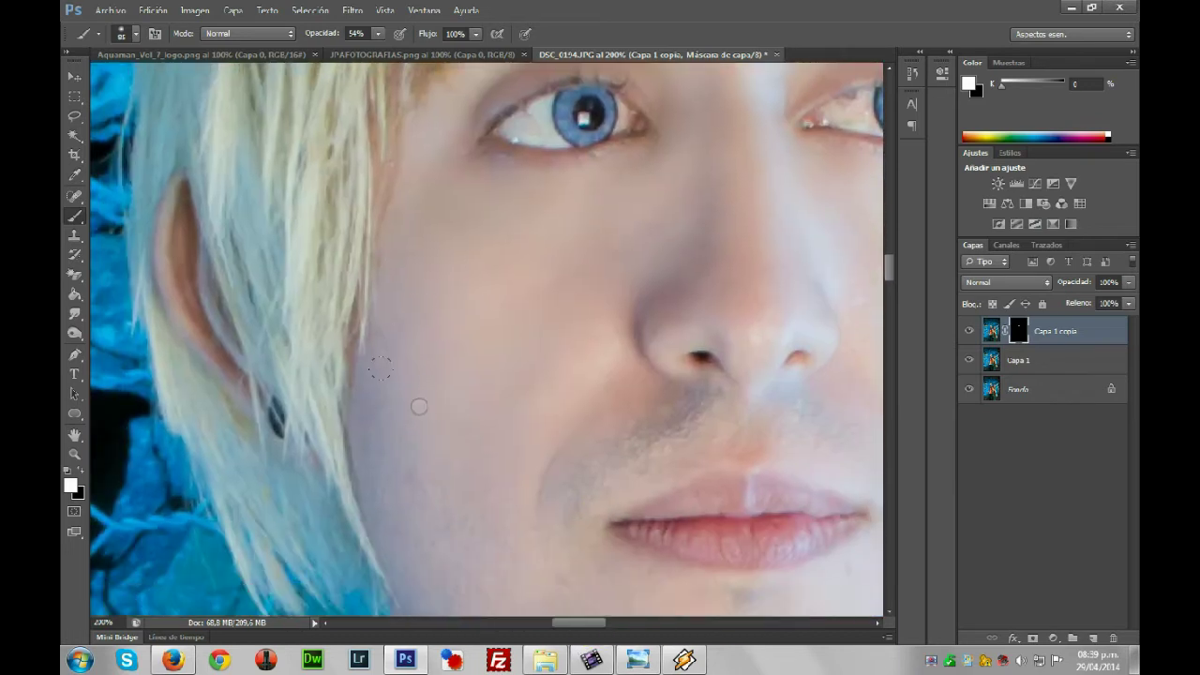
pyautogui.scroll(-4, 429, 488)
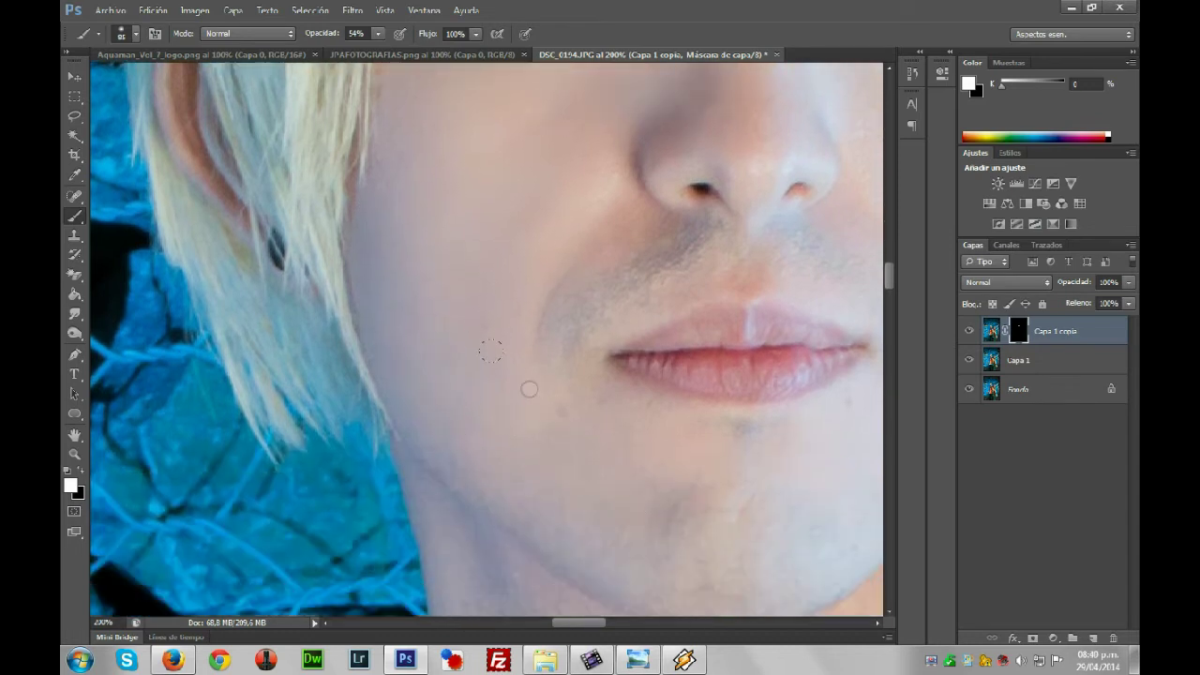
# Smooth the fold between the man's nose and mouth corner and the skin of the chin
pyautogui.click(588, 275)
pyautogui.click(591, 250)
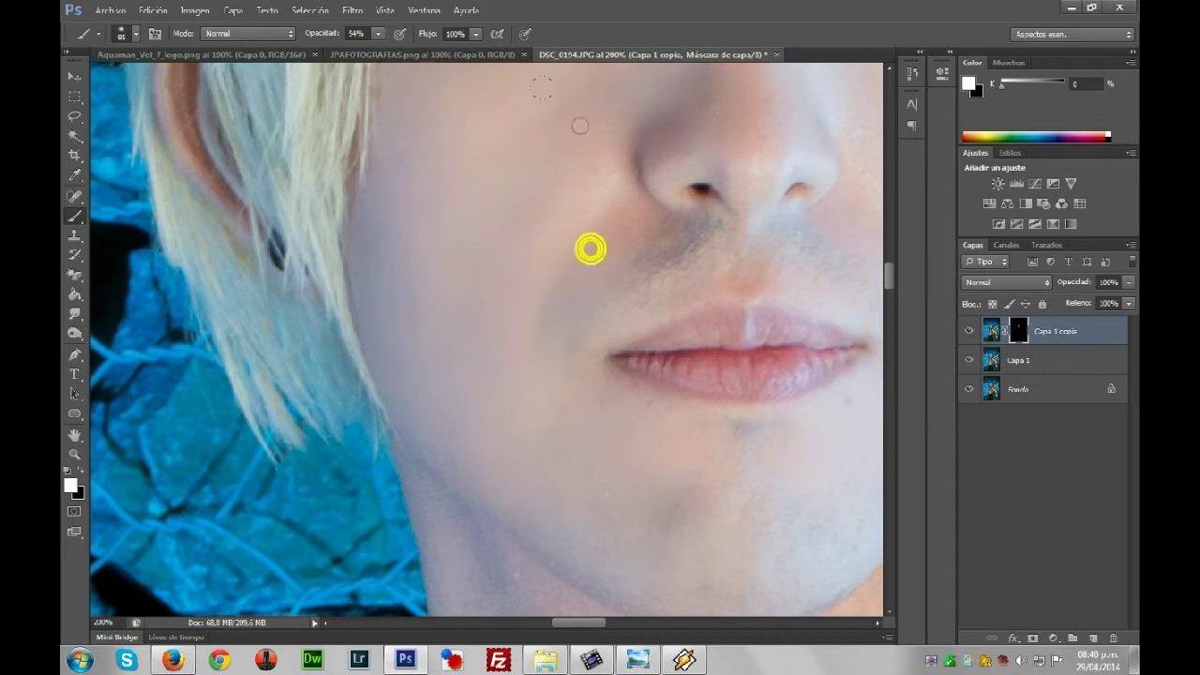
pyautogui.click(661, 500)
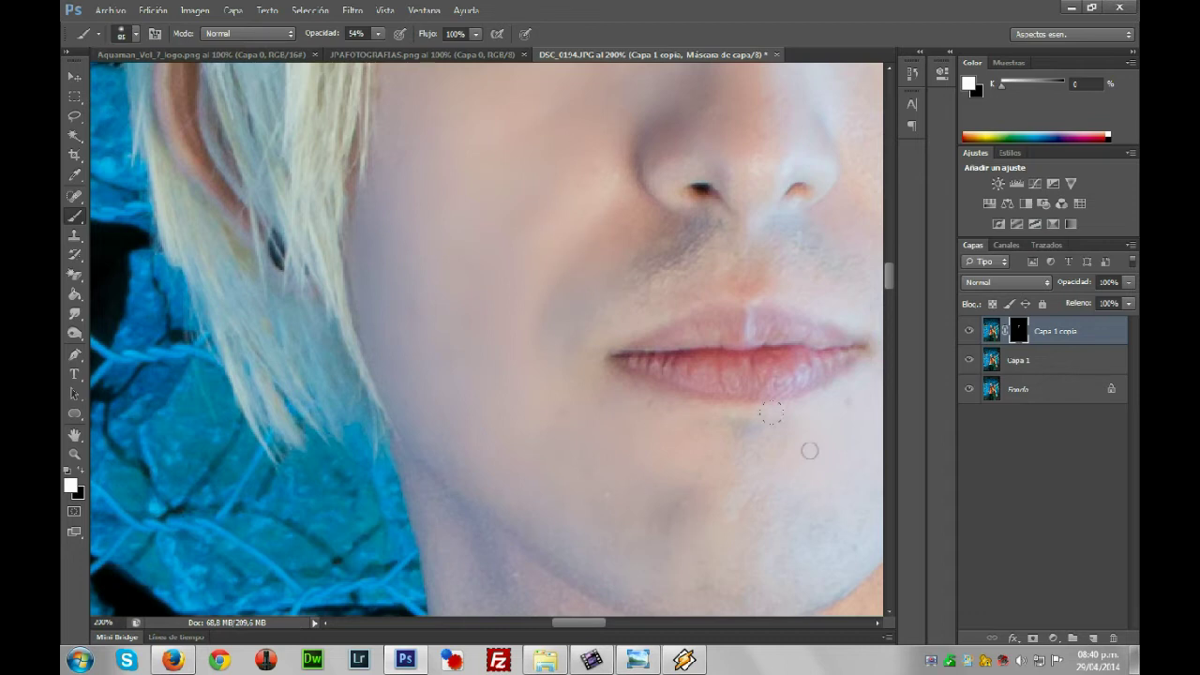
# Use a smaller brush to smooth the skin around the man's mouth, including the upper lip area, chin and opposite cheek
pyautogui.click(138, 34)
pyautogui.click(122, 79)
pyautogui.click(654, 433)
pyautogui.moveTo(591, 625); pyautogui.dragTo(623, 624)
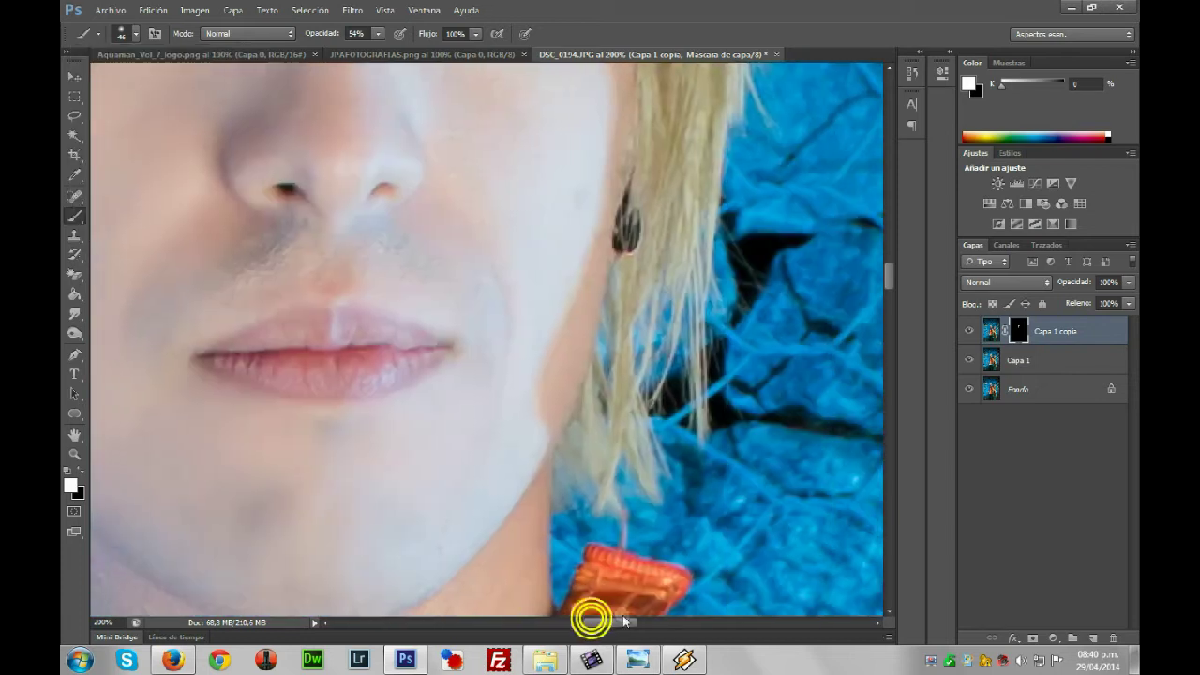
pyautogui.click(505, 347)
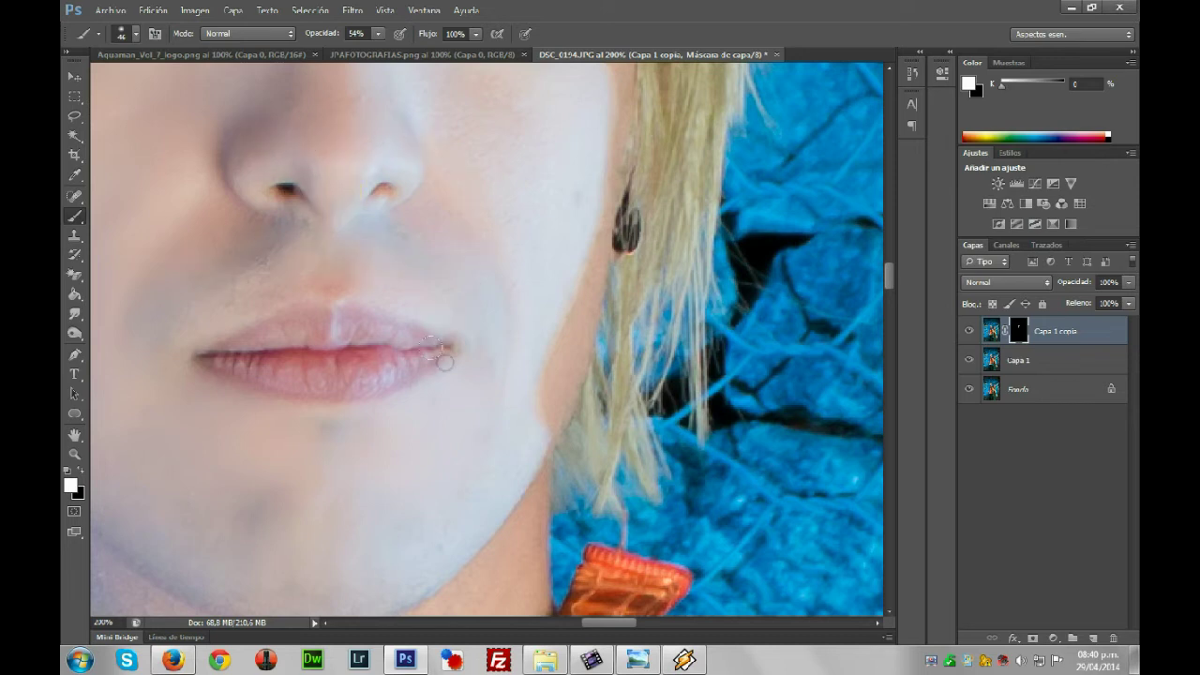
pyautogui.scroll(5, 483, 272)
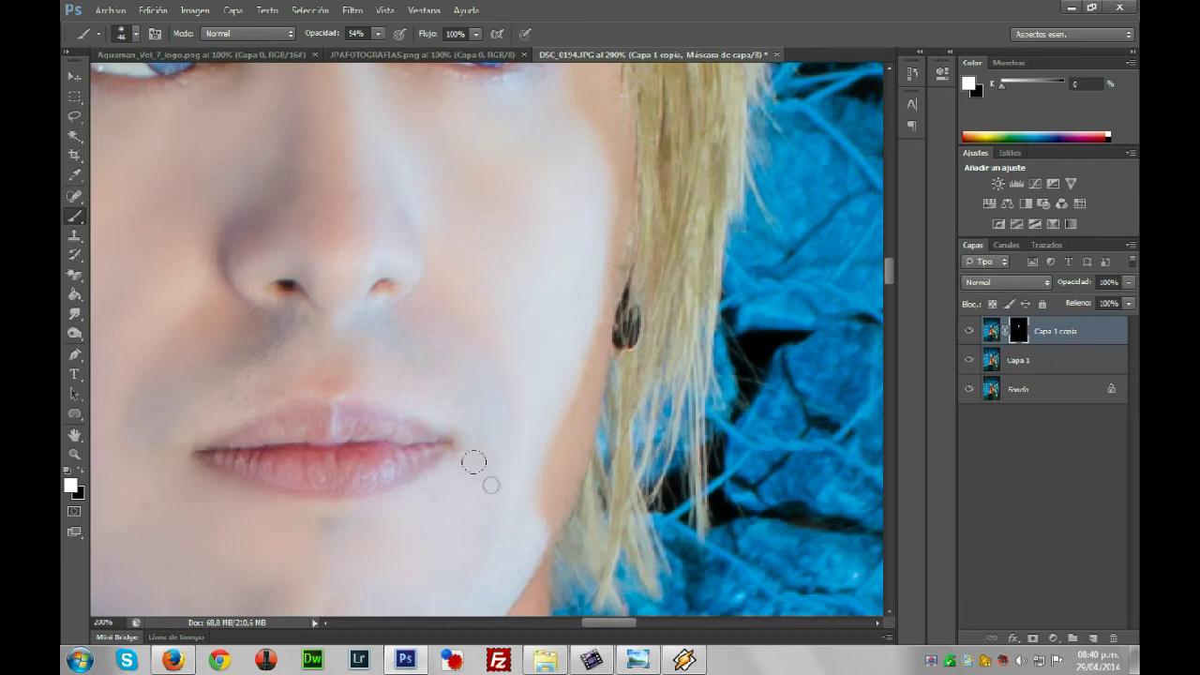
# Soften the man's lips lightly on the mask with a 19 px brush at 15% opacity
pyautogui.click(122, 34)
pyautogui.click(105, 82)
pyautogui.moveTo(105, 81); pyautogui.dragTo(95, 81)
pyautogui.moveTo(380, 34); pyautogui.dragTo(348, 46)
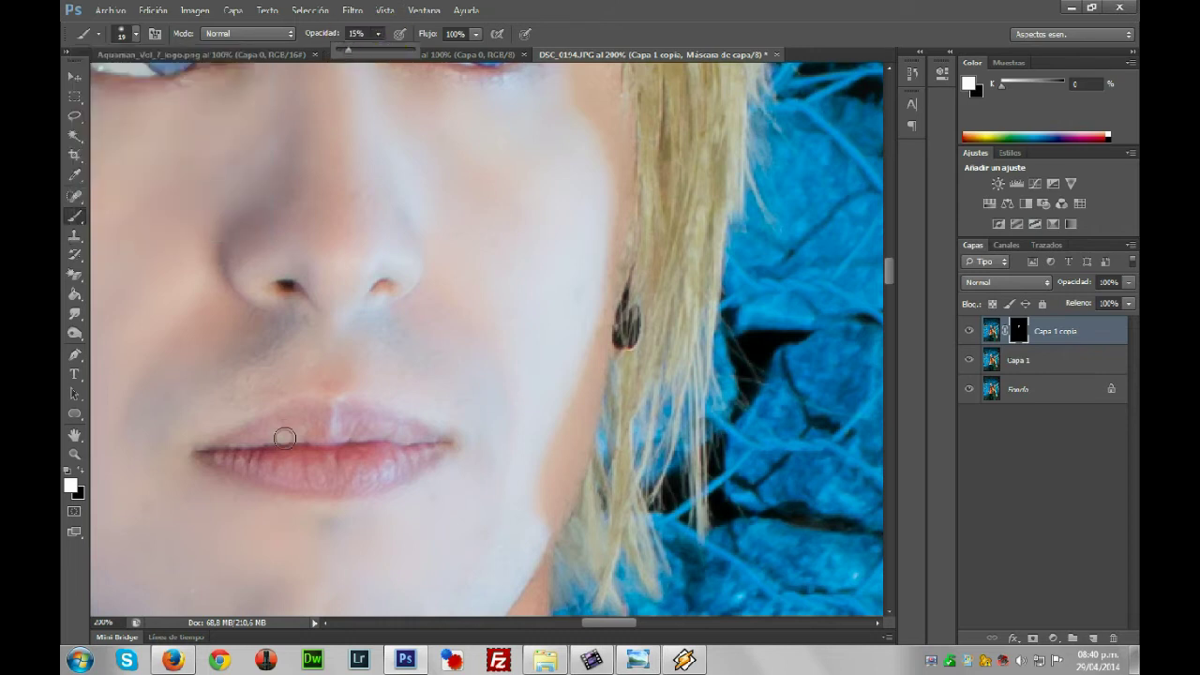
pyautogui.click(244, 463)
pyautogui.moveTo(267, 468)
pyautogui.mouseDown()
pyautogui.moveTo(238, 461)
pyautogui.moveTo(362, 462)
pyautogui.mouseUp()
pyautogui.click(375, 463)
pyautogui.click(317, 471)
pyautogui.click(390, 460)
pyautogui.click(354, 438)
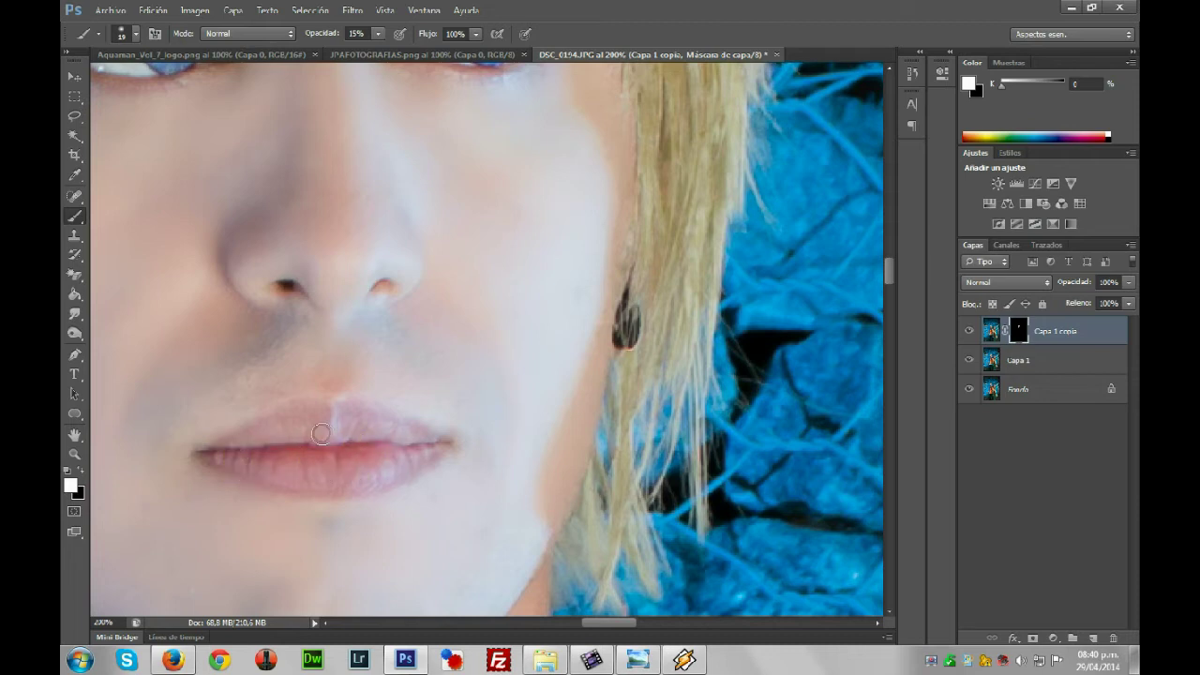
# Enlarge the brush to 44 px and lightly soften the lips again and the skin beside the nose
pyautogui.click(123, 37)
pyautogui.click(113, 81)
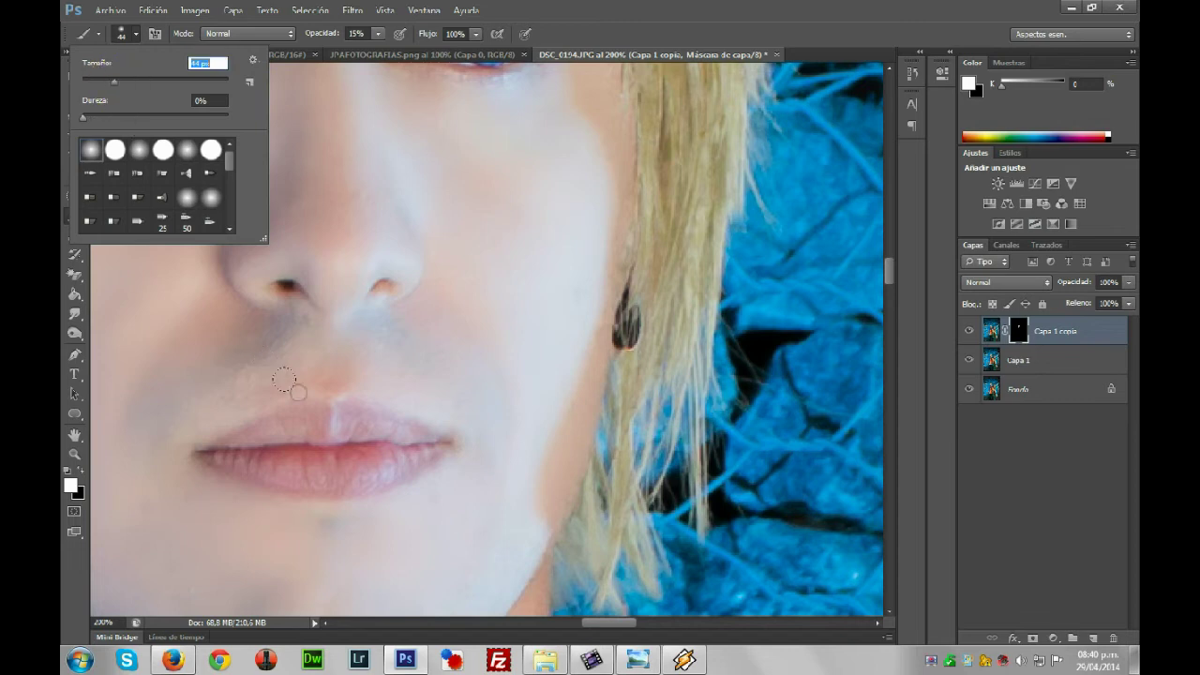
pyautogui.click(258, 458)
pyautogui.click(388, 455)
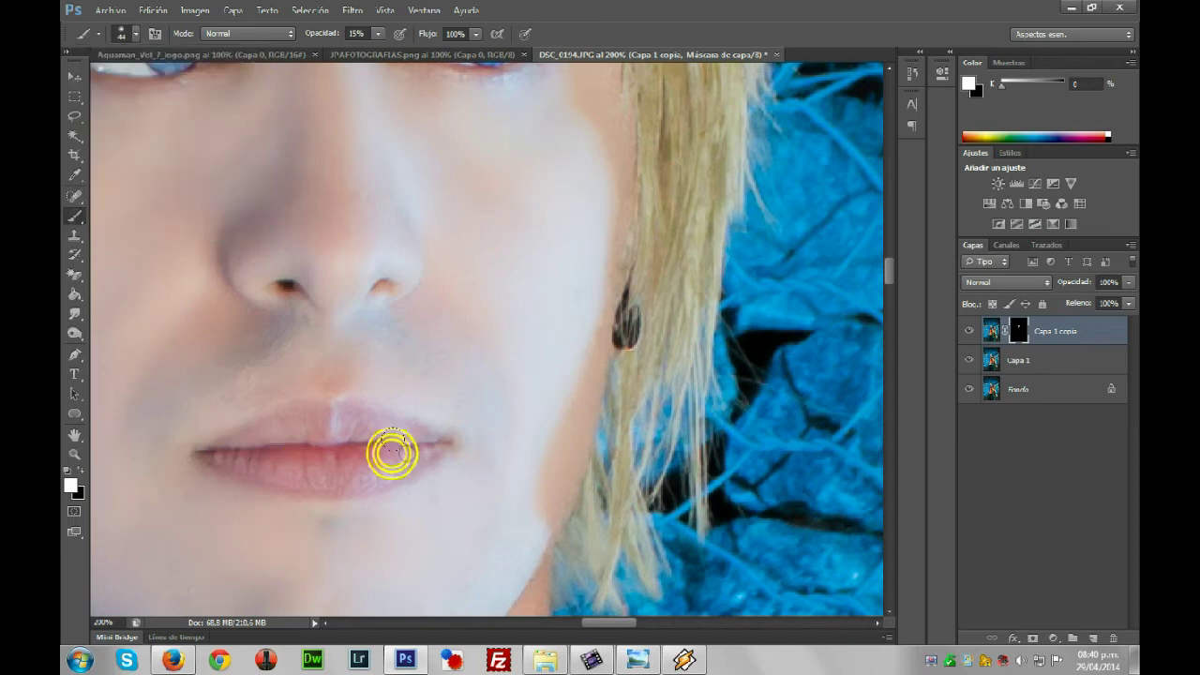
pyautogui.scroll(-1, 253, 445)
pyautogui.click(227, 308)
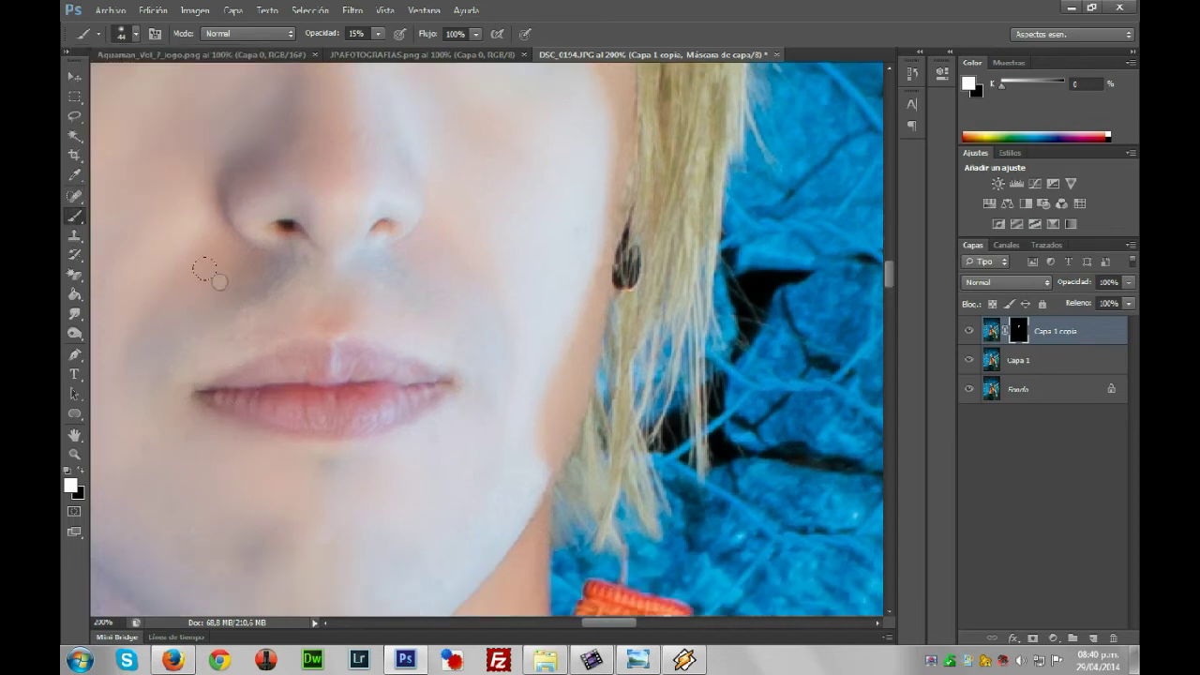
# Smooth the skin of the man's chin and jaw on the mask with the brush at 15% opacity
pyautogui.click(286, 554)
pyautogui.scroll(-1, 600, 441)
pyautogui.moveTo(889, 284); pyautogui.dragTo(889, 295)
pyautogui.click(486, 274)
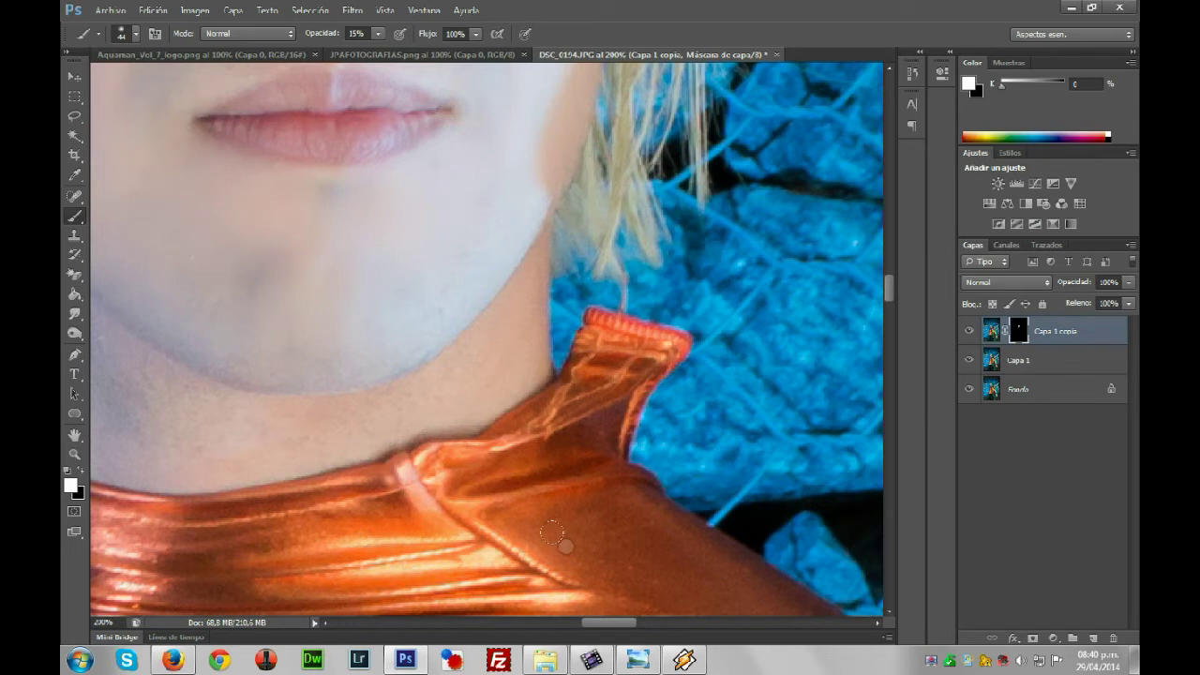
# Raise the brush opacity to 52% and smooth the man's neck between the jawline and the orange collar
pyautogui.click(378, 32)
pyautogui.moveTo(395, 53); pyautogui.dragTo(401, 54)
pyautogui.click(503, 314)
pyautogui.moveTo(593, 622); pyautogui.dragTo(567, 622)
pyautogui.click(549, 402)
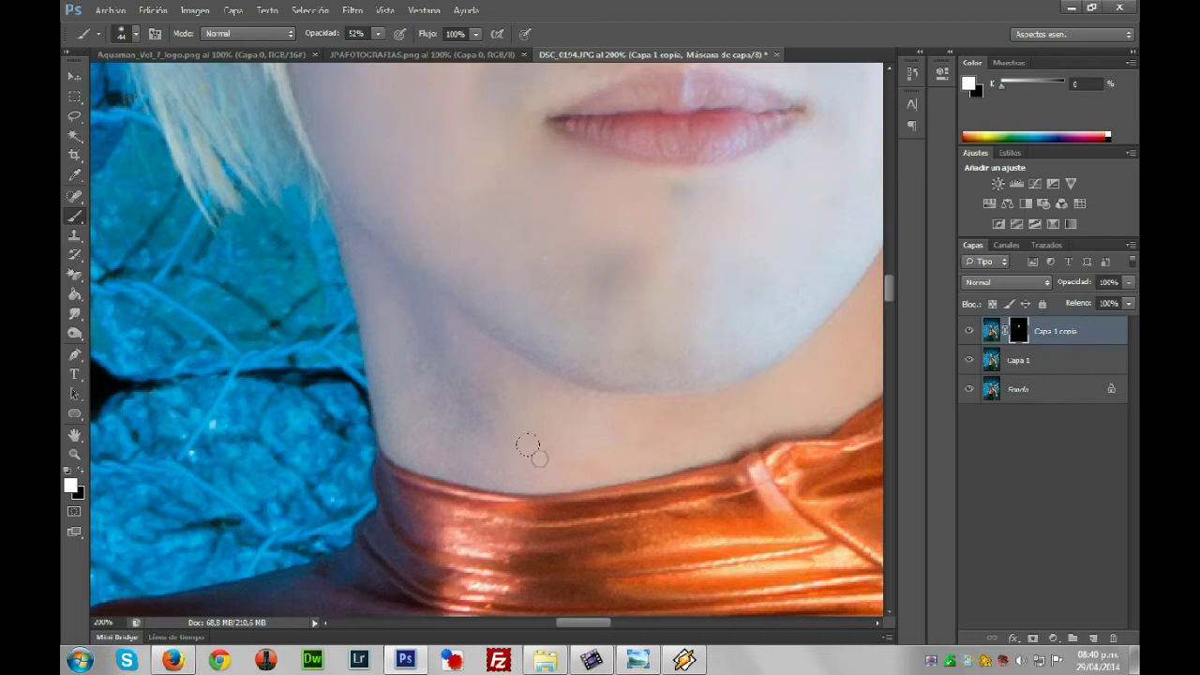
pyautogui.click(563, 330)
pyautogui.click(365, 262)
pyautogui.scroll(-2, 656, 394)
# Use a 19 px brush at 52% opacity to smooth the skin around the woman's eye nearest the man
pyautogui.click(75, 454)
pyautogui.rightClick(386, 255)
pyautogui.click(462, 266)
pyautogui.click(414, 438)
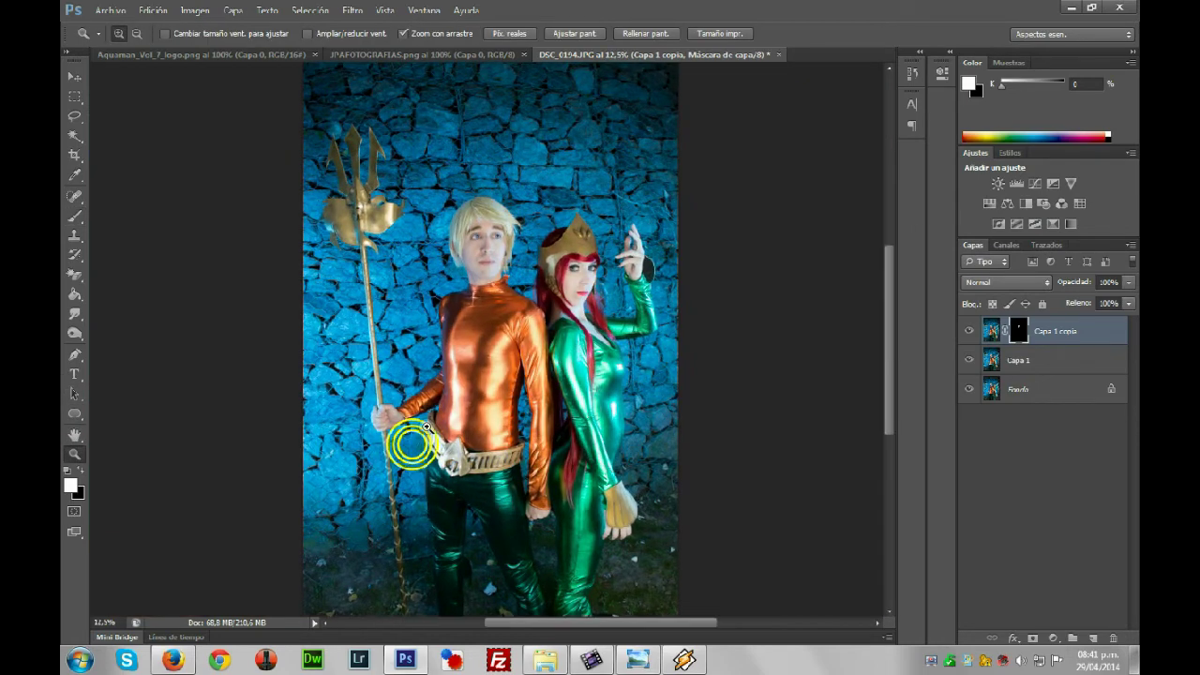
pyautogui.click(595, 194)
pyautogui.click(592, 180)
pyautogui.click(589, 195)
pyautogui.click(584, 214)
pyautogui.click(586, 235)
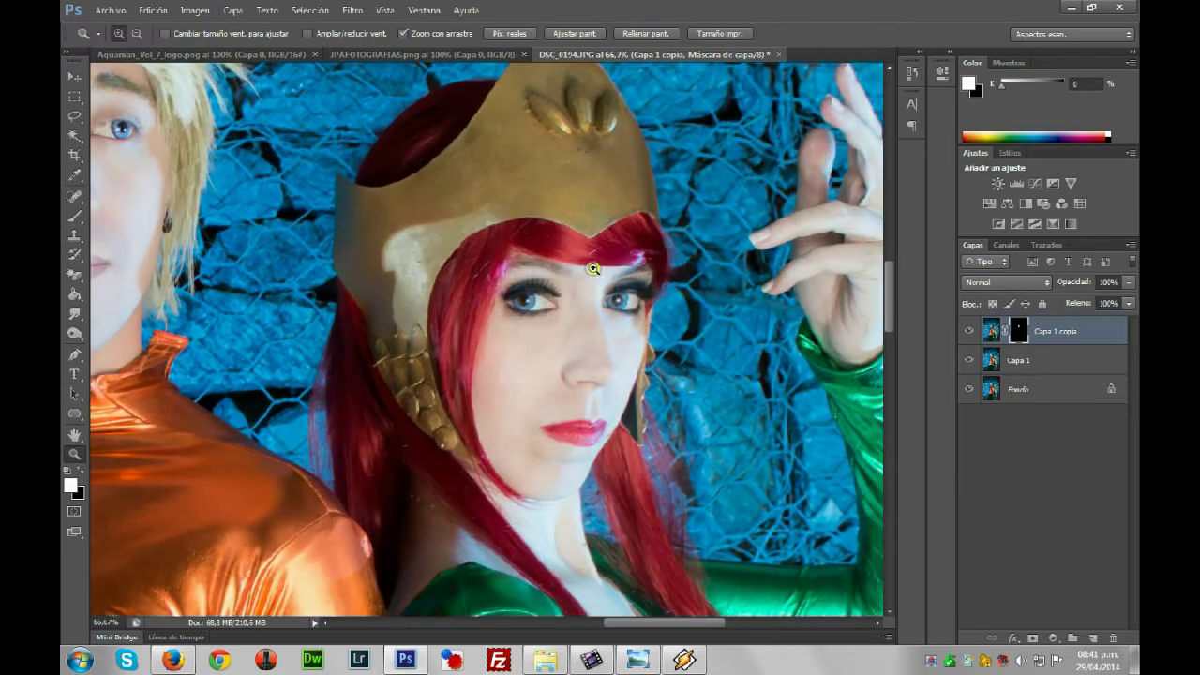
pyautogui.click(591, 271)
pyautogui.scroll(-1, 611, 342)
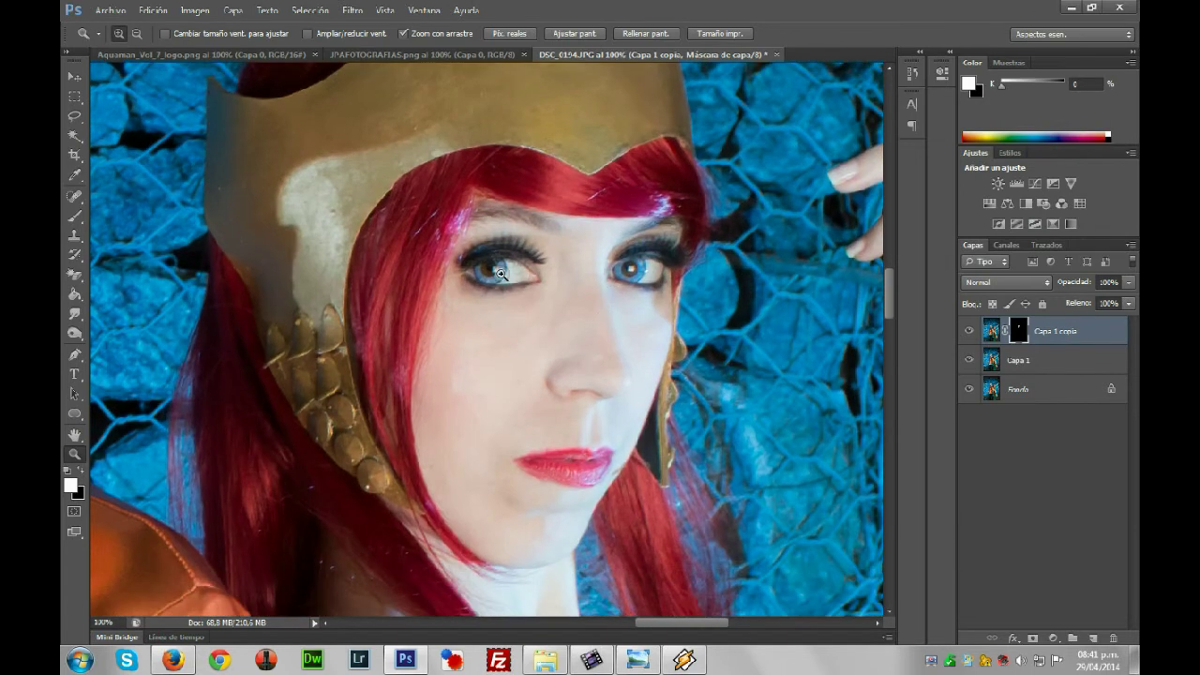
pyautogui.moveTo(444, 258); pyautogui.dragTo(774, 244)
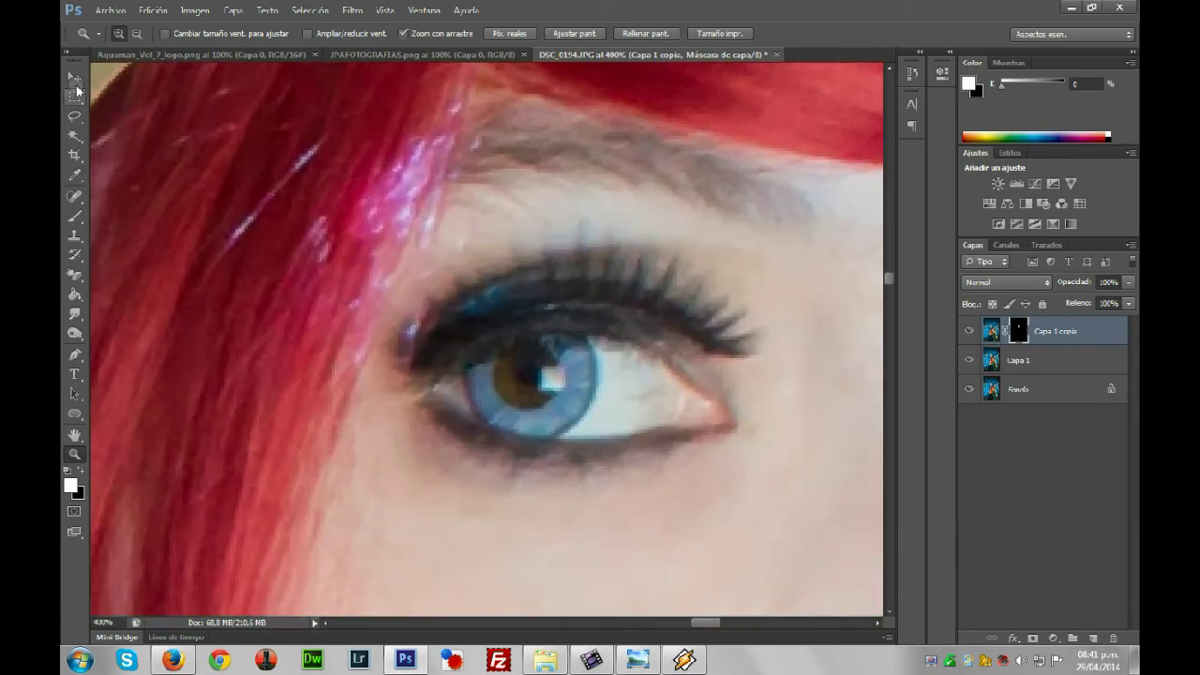
pyautogui.click(75, 216)
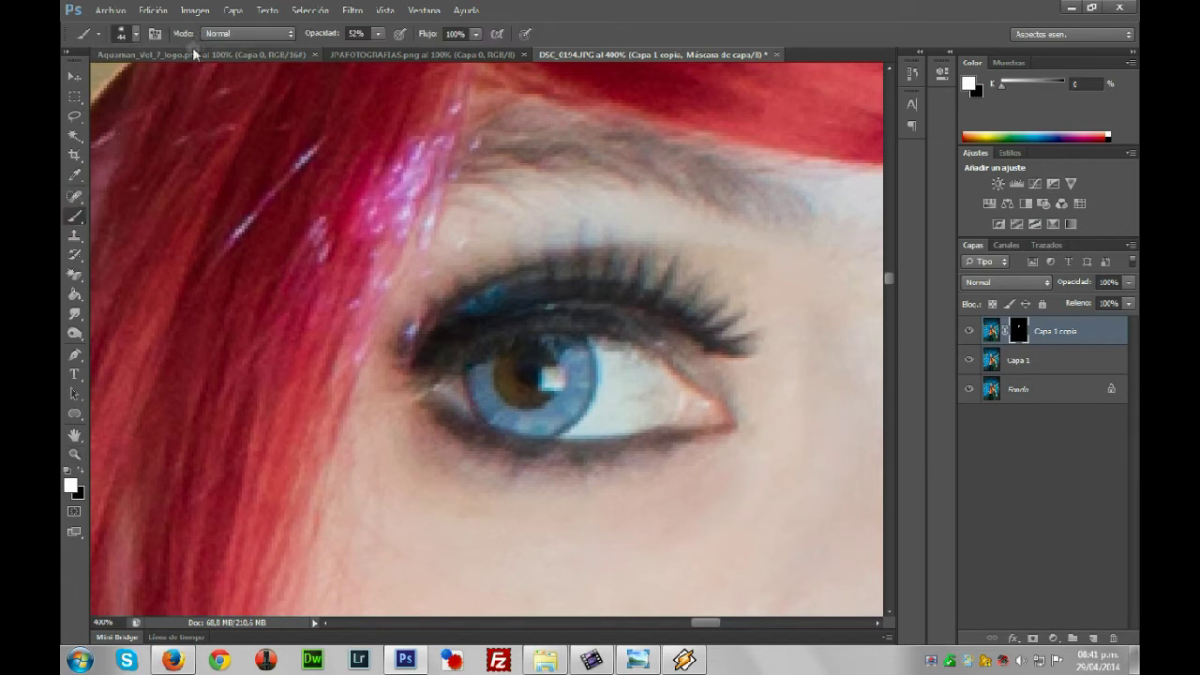
pyautogui.click(113, 34)
pyautogui.moveTo(113, 80); pyautogui.dragTo(94, 80)
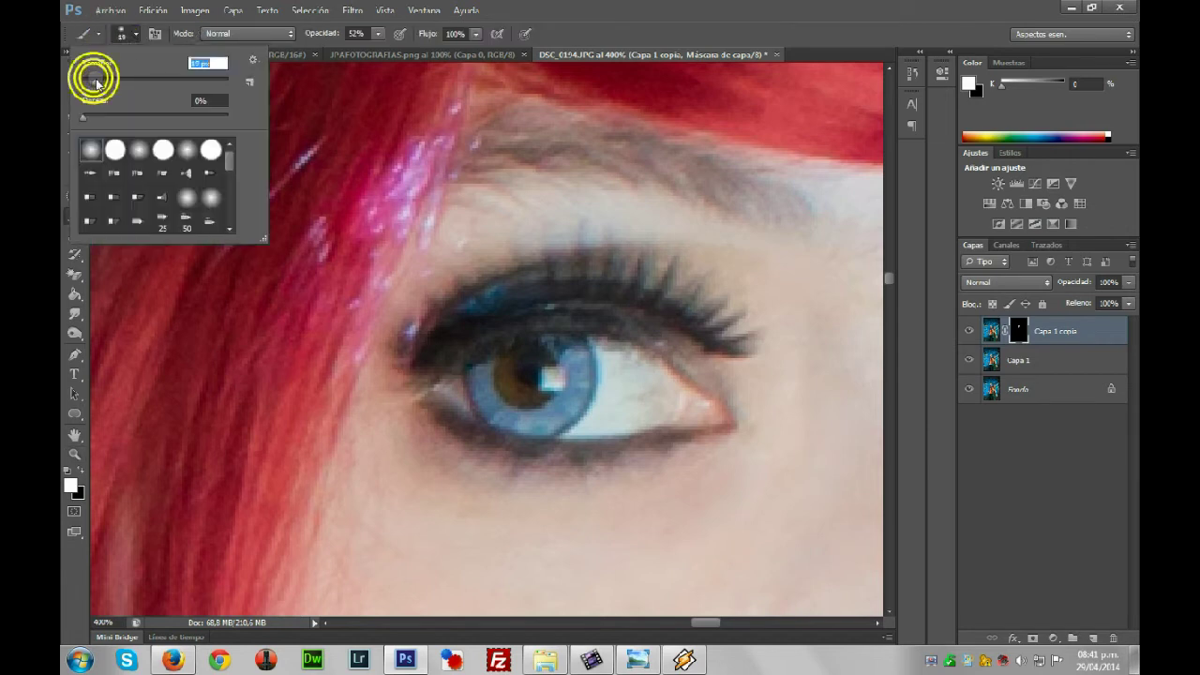
pyautogui.click(448, 245)
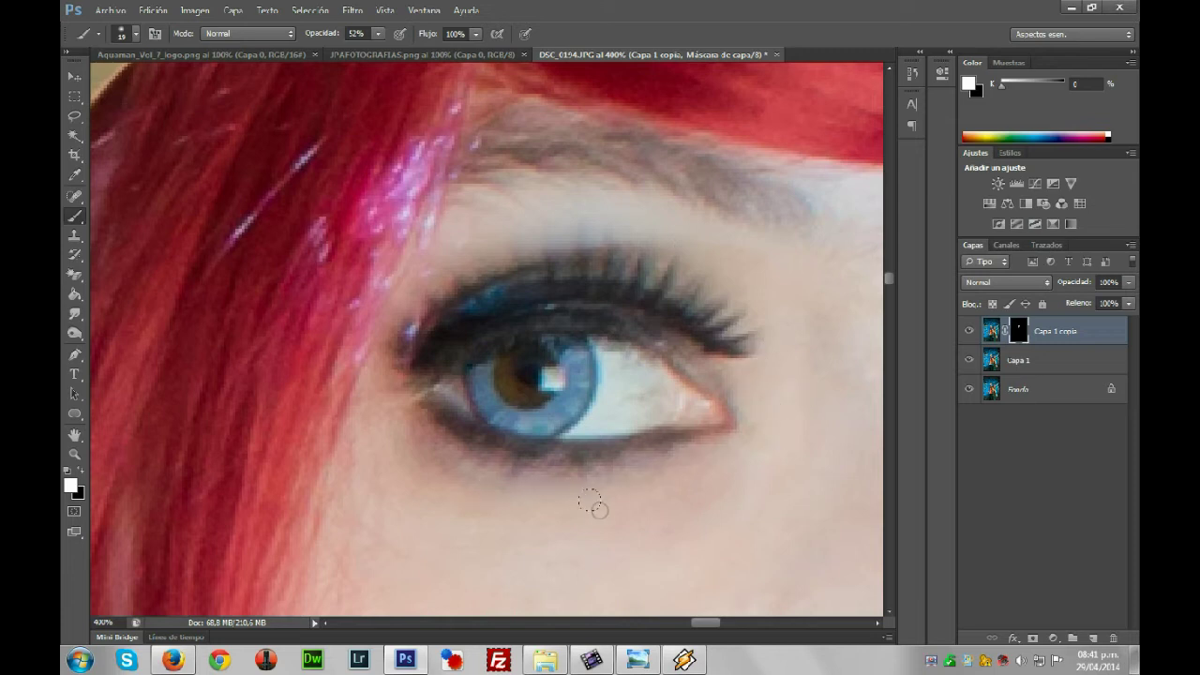
pyautogui.click(415, 272)
# Smooth the skin between the woman's eyebrows and around her other eye
pyautogui.scroll(-1, 497, 507)
pyautogui.moveTo(697, 621); pyautogui.dragTo(722, 622)
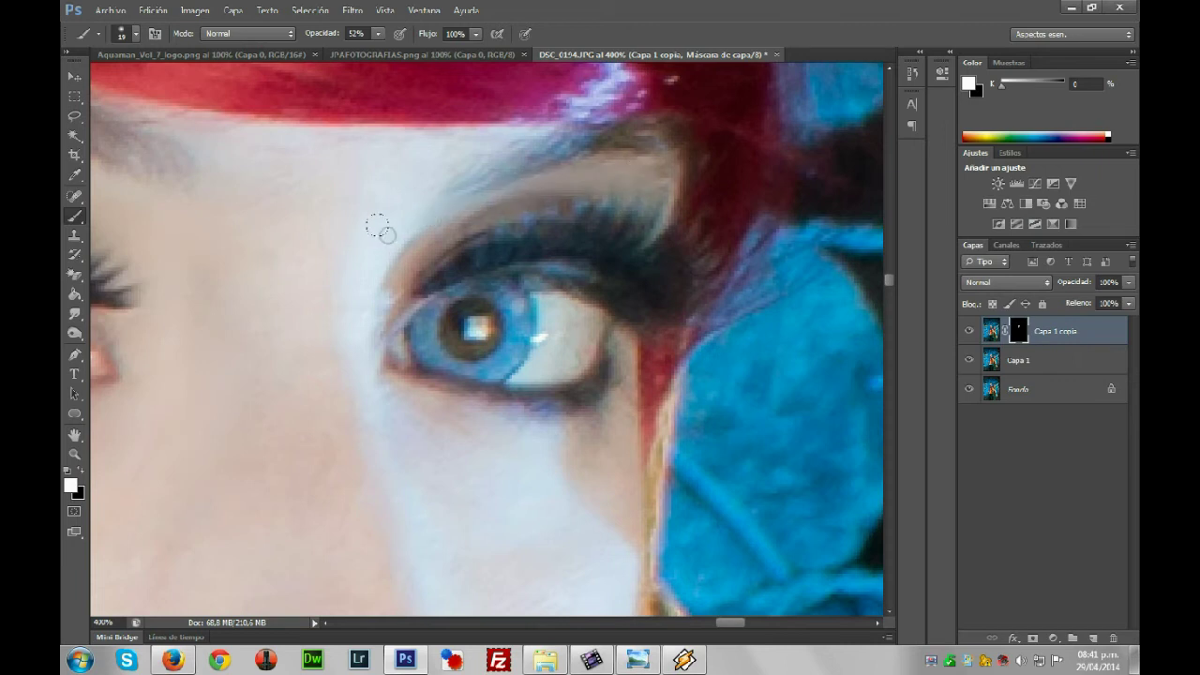
pyautogui.click(394, 408)
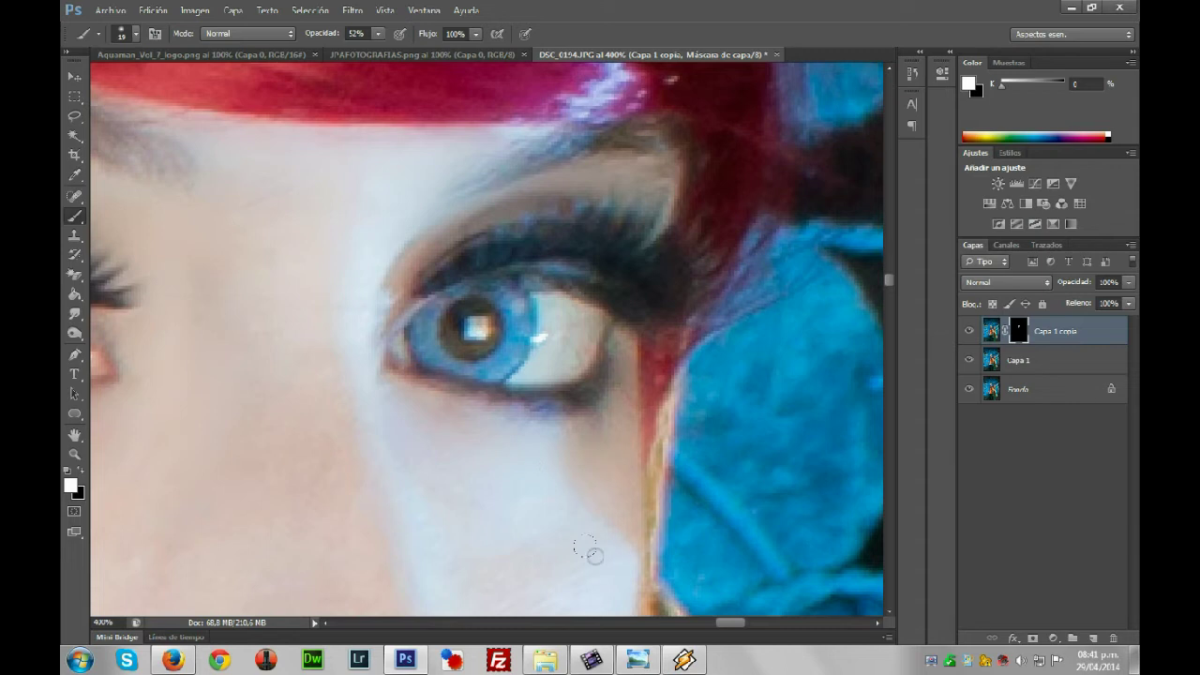
# Enlarge the brush to 64 px and smooth the skin of the woman's broad cheek down toward the chin
pyautogui.click(74, 454)
pyautogui.rightClick(258, 368)
pyautogui.click(317, 380)
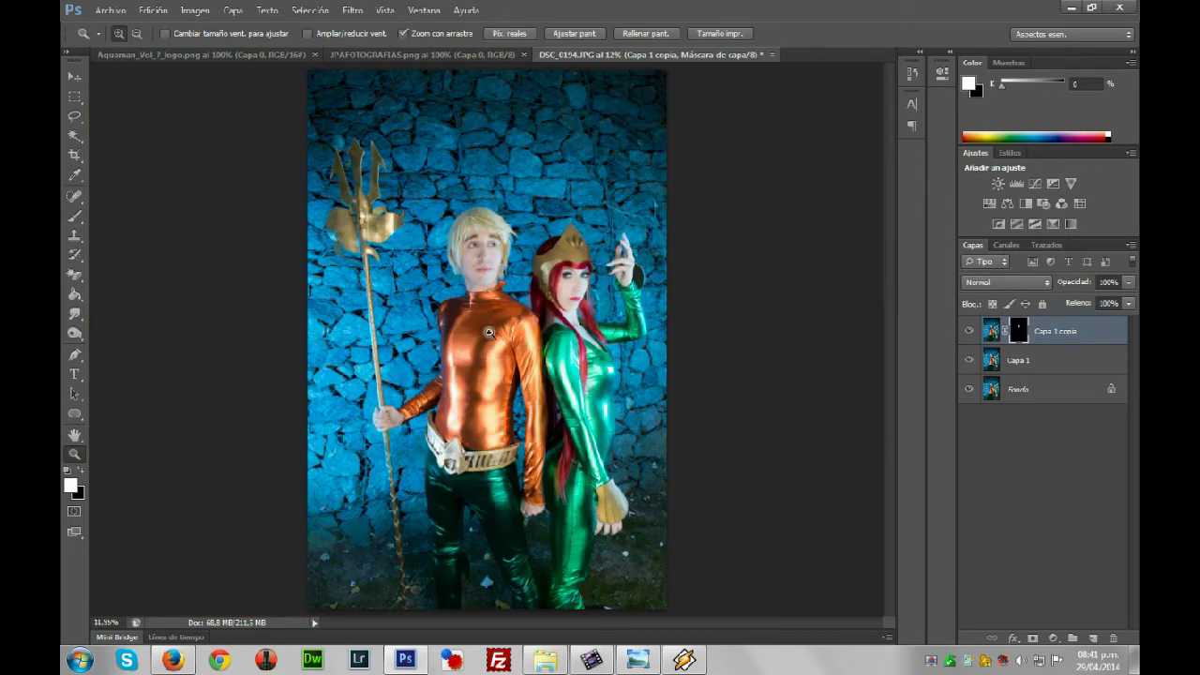
pyautogui.click(610, 279)
pyautogui.moveTo(375, 342)
pyautogui.mouseDown()
pyautogui.moveTo(362, 356)
pyautogui.moveTo(388, 348)
pyautogui.mouseUp()
pyautogui.click(74, 215)
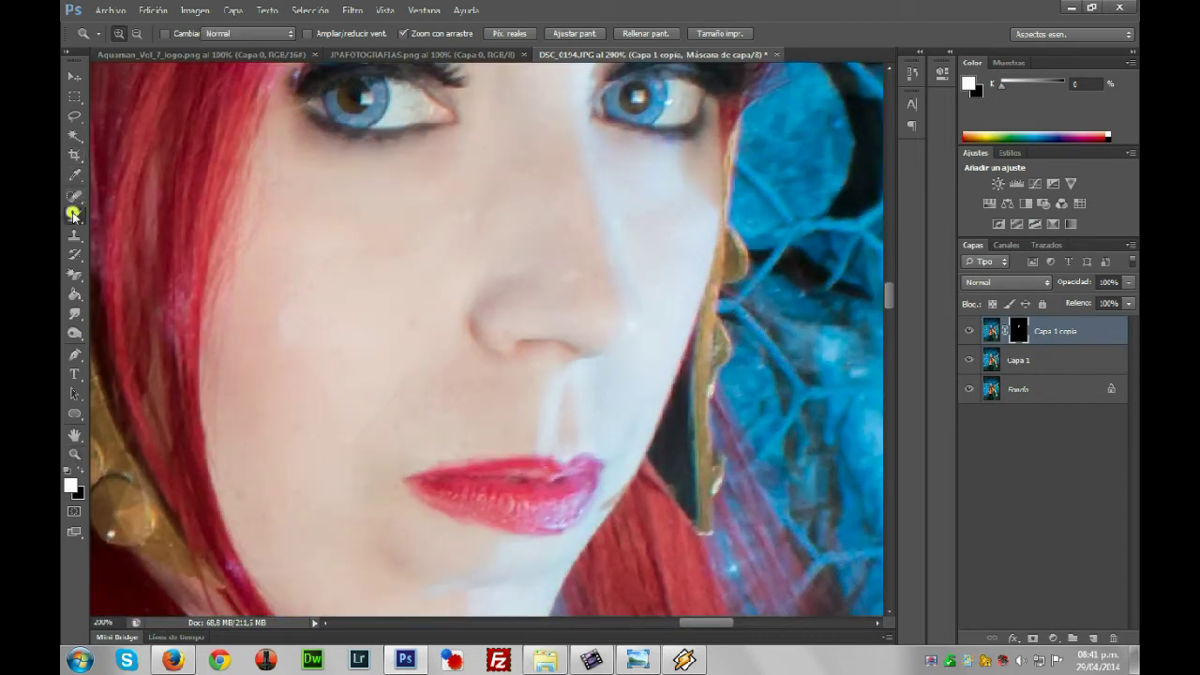
pyautogui.click(128, 34)
pyautogui.click(126, 81)
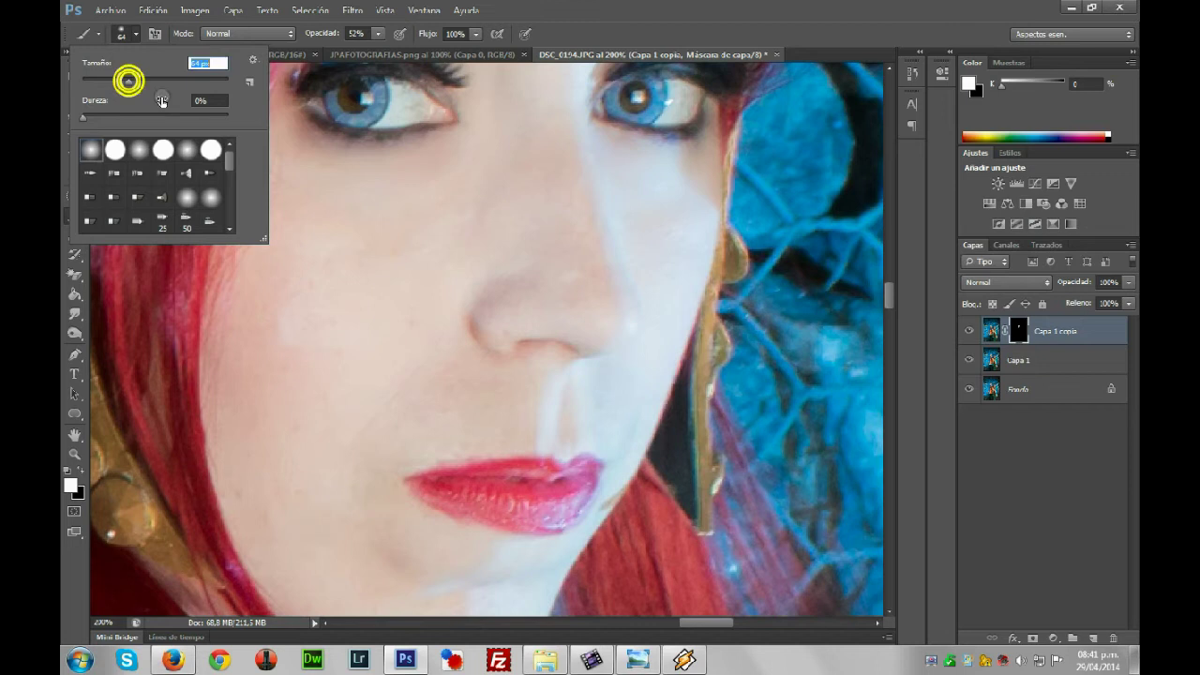
pyautogui.click(339, 269)
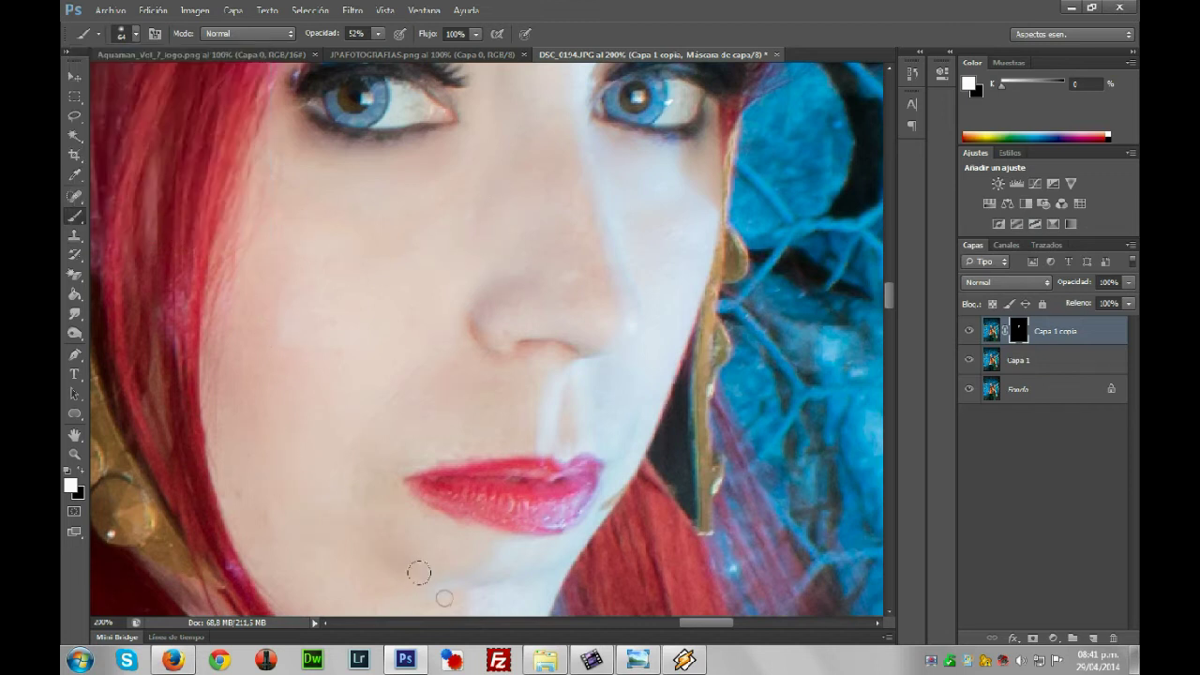
# Smooth the woman's chin, upper lip area and nose with the same brush
pyautogui.scroll(-5, 419, 573)
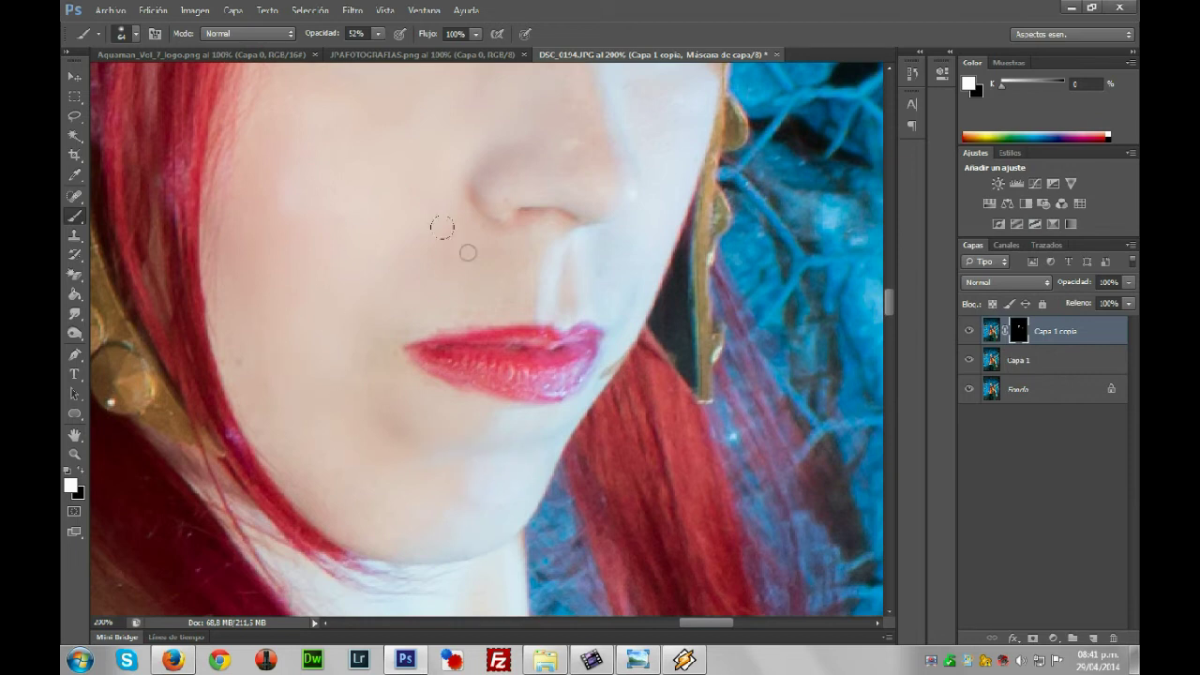
pyautogui.scroll(4, 752, 227)
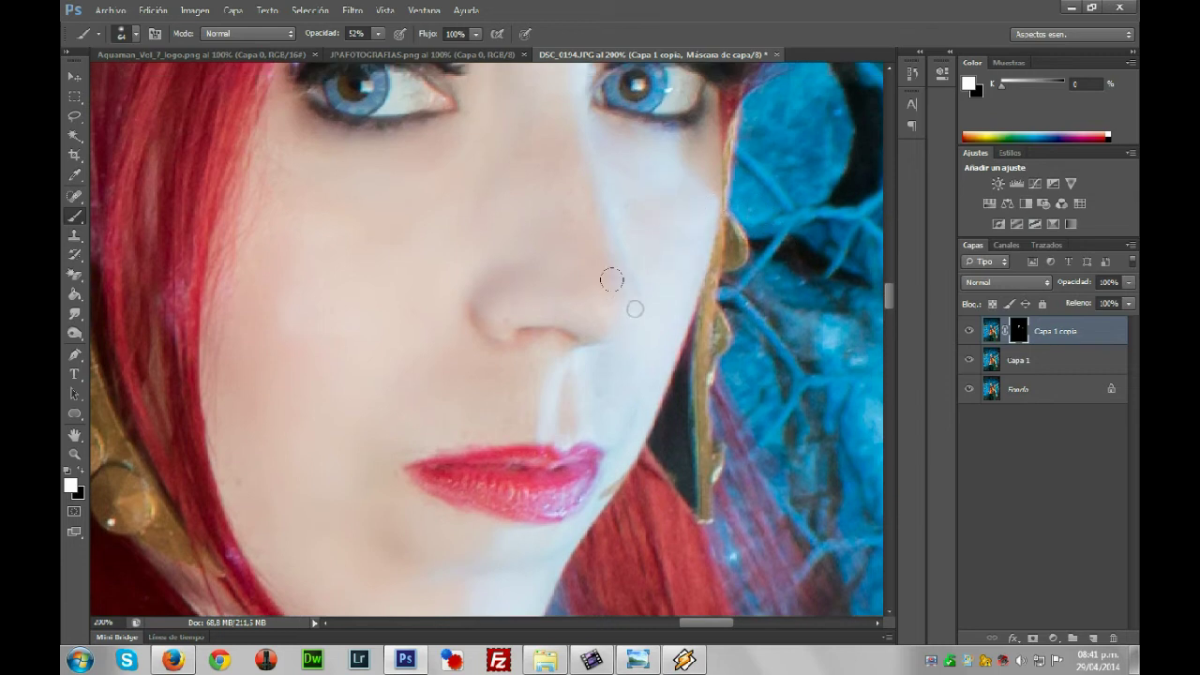
pyautogui.scroll(-6, 410, 380)
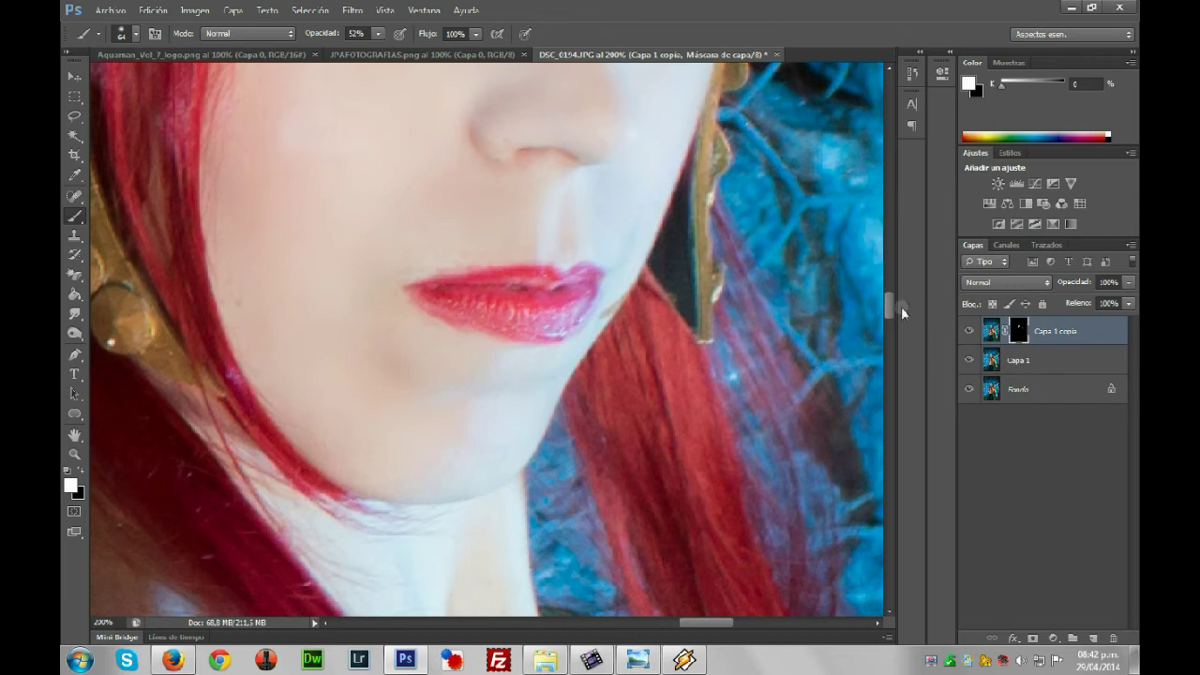
# Smooth the skin of the woman's neck and the chest inside the green suit's open neckline
pyautogui.moveTo(901, 306); pyautogui.dragTo(897, 323)
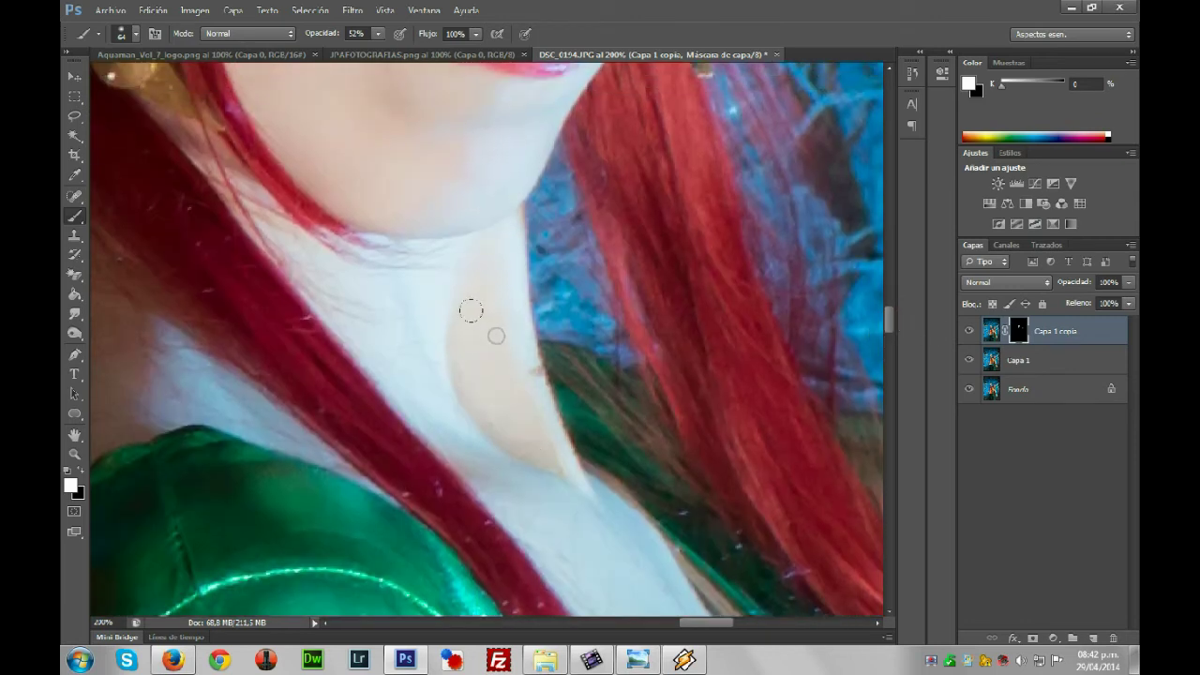
pyautogui.scroll(-2, 600, 561)
pyautogui.moveTo(690, 624); pyautogui.dragTo(705, 622)
pyautogui.moveTo(888, 321)
pyautogui.mouseDown()
pyautogui.moveTo(896, 352)
pyautogui.moveTo(891, 342)
pyautogui.mouseUp()
pyautogui.moveTo(512, 251); pyautogui.dragTo(622, 321)
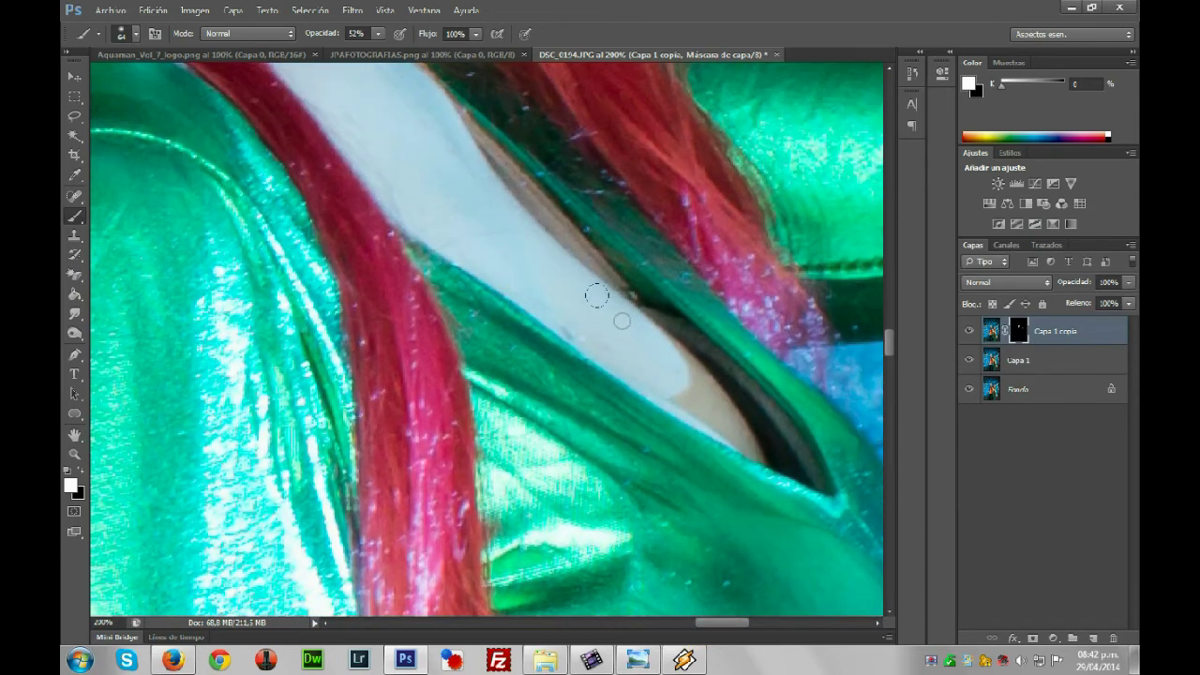
# Reduce the brush to 21 px and smooth the narrow skin areas along the edges of the woman's neckline
pyautogui.click(110, 38)
pyautogui.moveTo(127, 80); pyautogui.dragTo(97, 81)
pyautogui.click(674, 363)
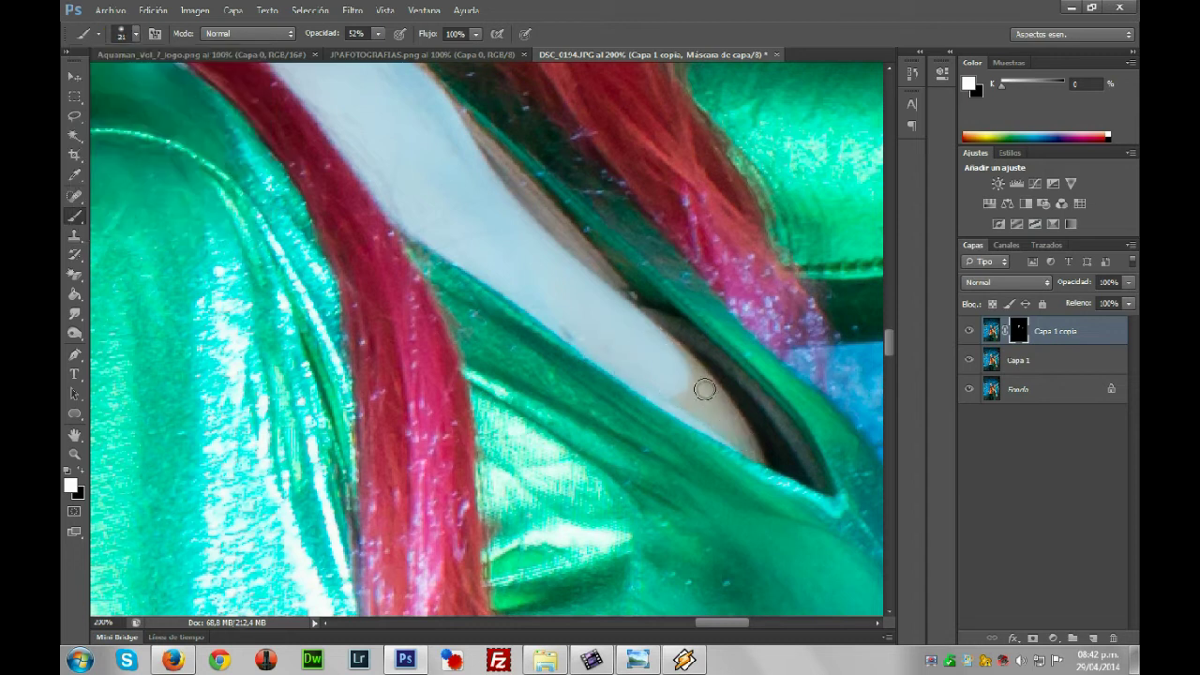
pyautogui.scroll(3, 421, 282)
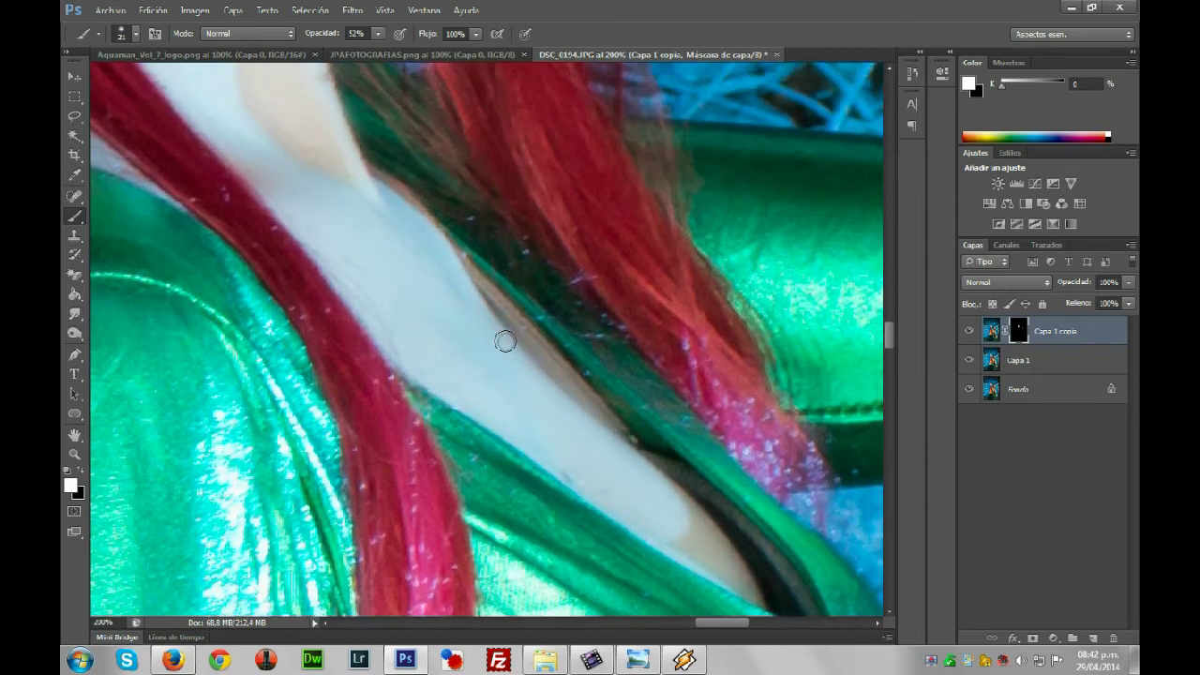
pyautogui.click(505, 342)
# Enlarge the brush to 66 px and smooth the shadowed side of the woman's neck above her shoulder
pyautogui.hscroll(-3, 722, 600)
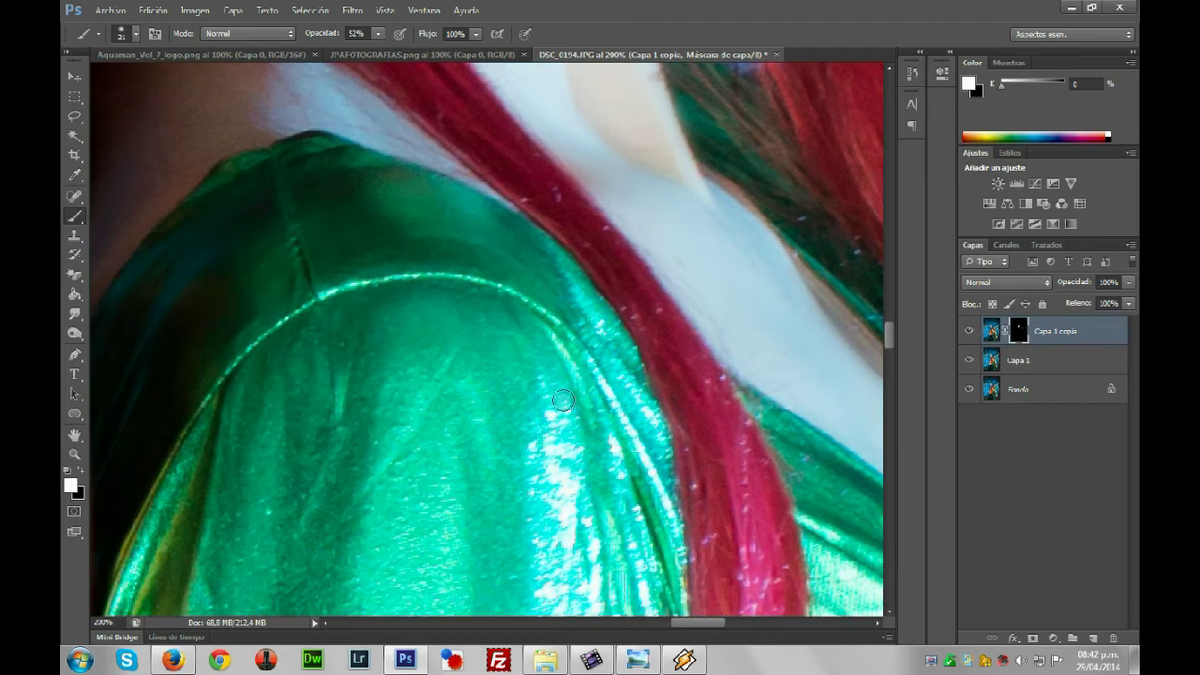
pyautogui.scroll(4, 892, 337)
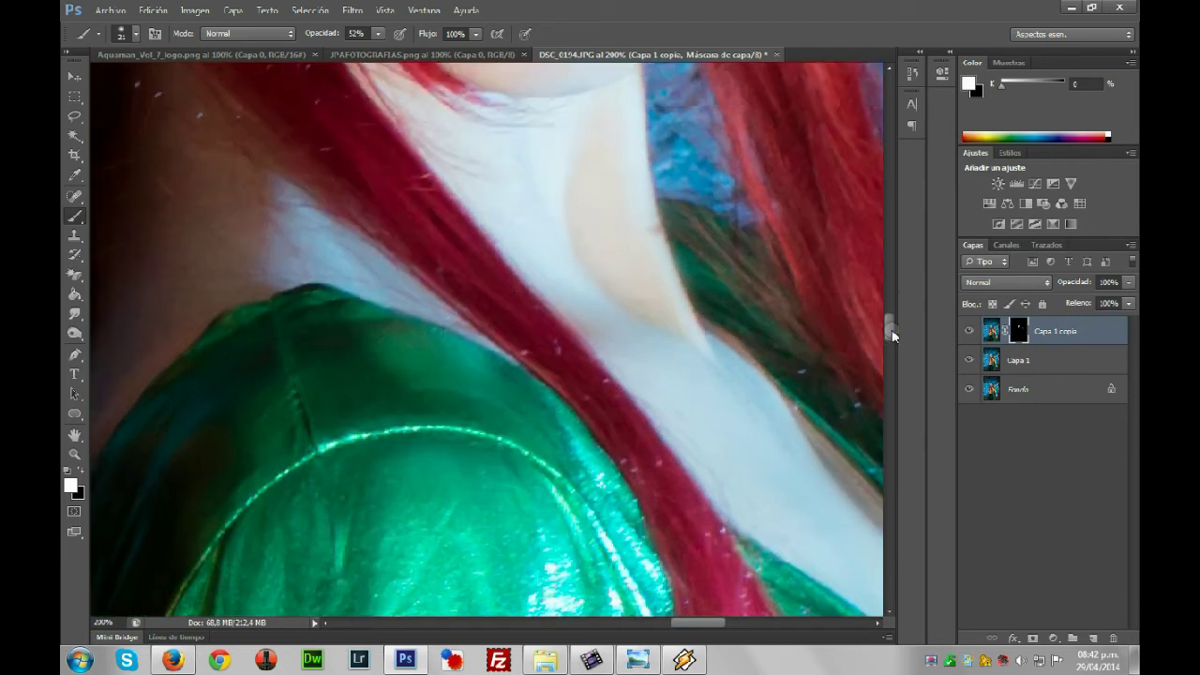
pyautogui.moveTo(720, 623); pyautogui.dragTo(701, 622)
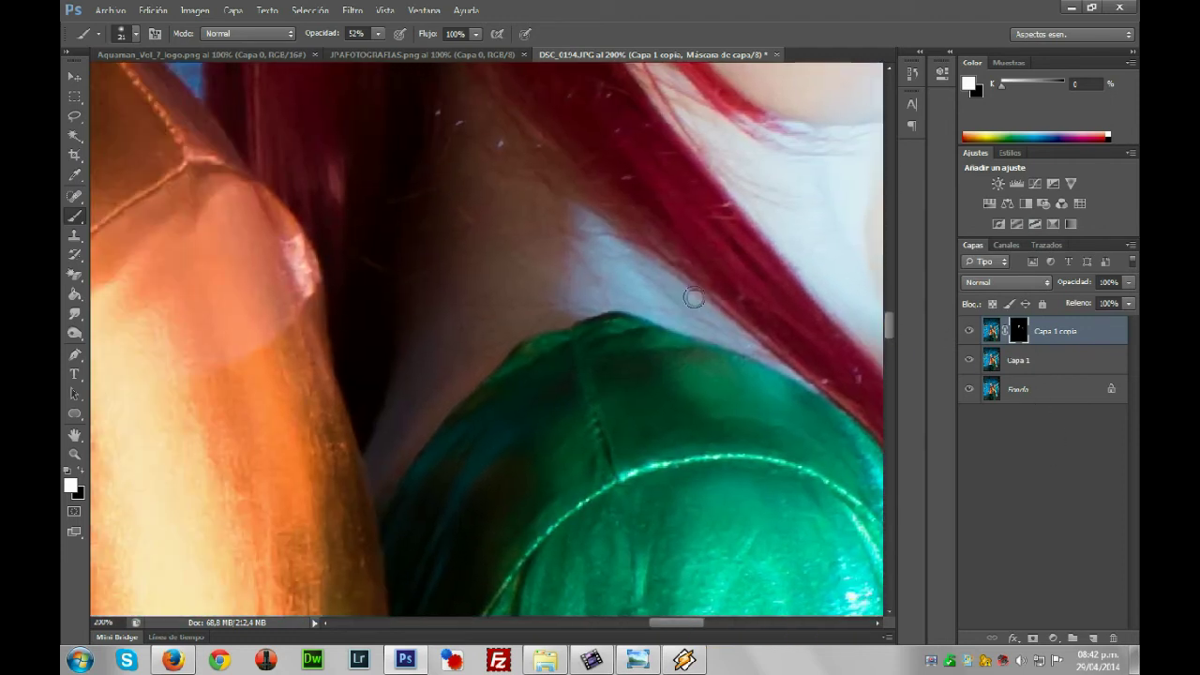
pyautogui.click(122, 44)
pyautogui.click(129, 73)
pyautogui.click(450, 287)
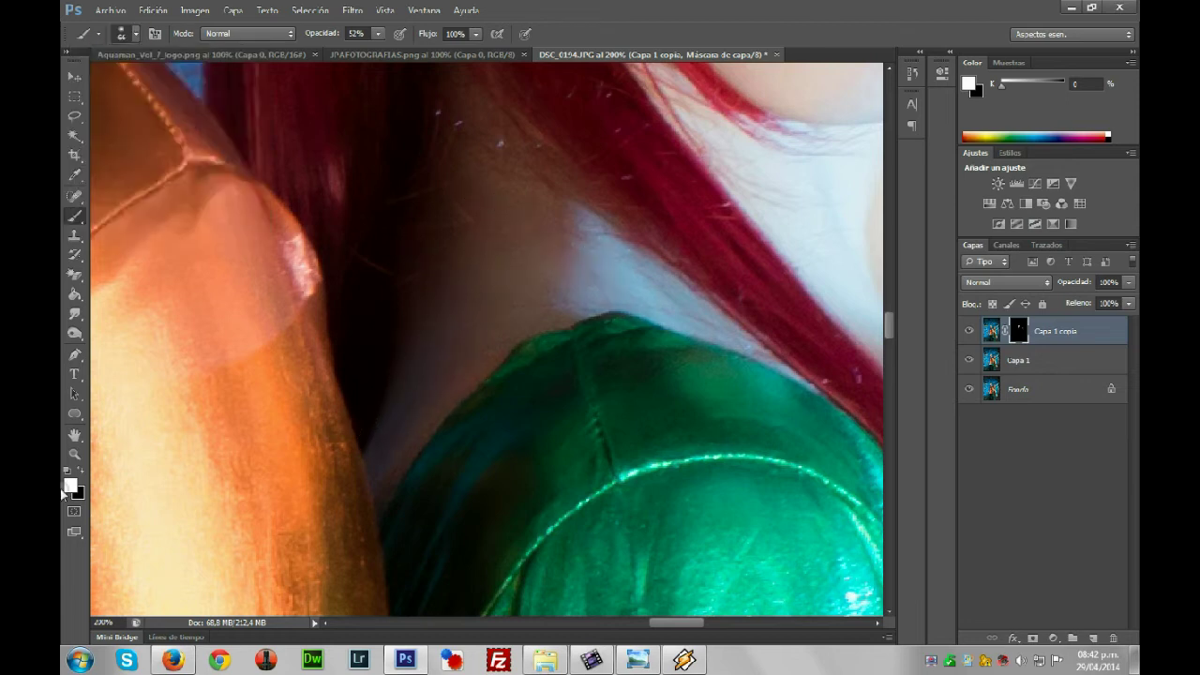
# Lower the brush opacity to 26% and smooth the fingers and wrist of the woman's hand beneath the golden cuff
pyautogui.click(75, 454)
pyautogui.rightClick(471, 353)
pyautogui.click(536, 363)
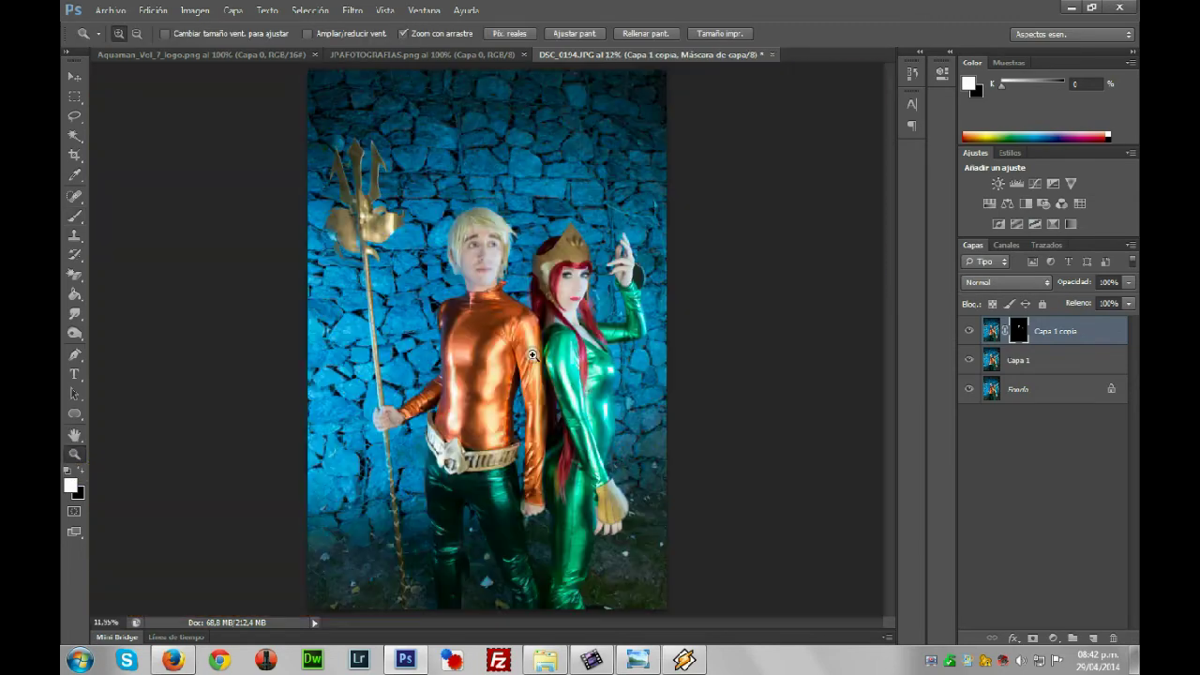
pyautogui.click(623, 516)
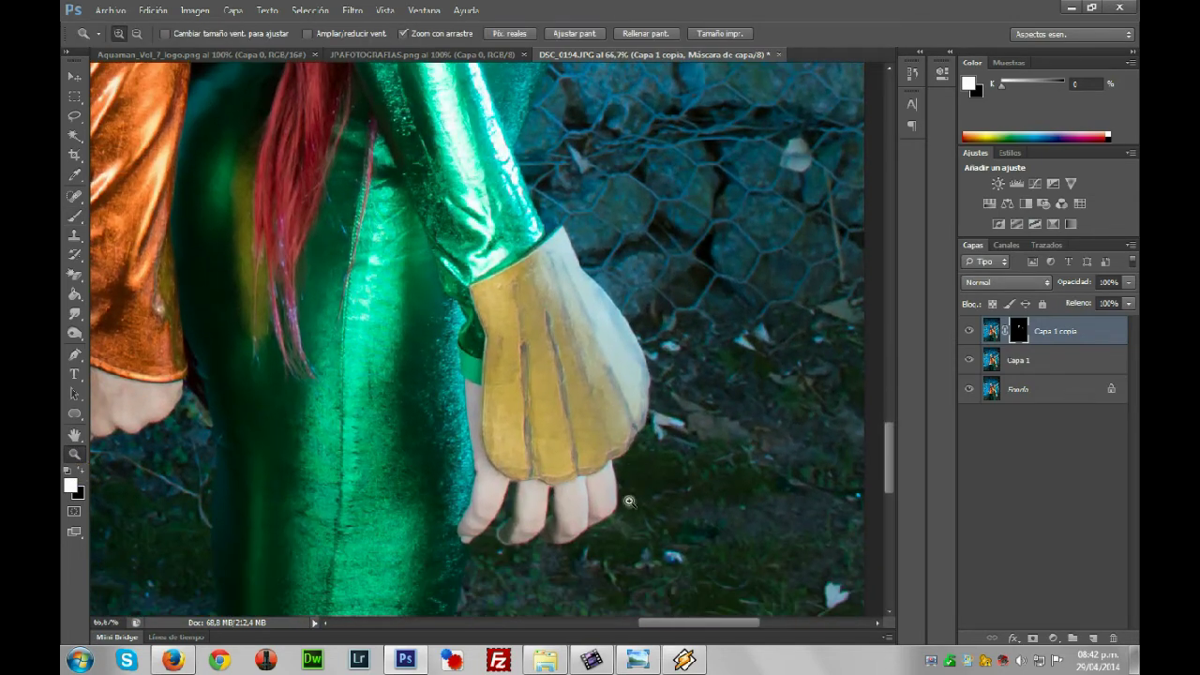
pyautogui.click(582, 494)
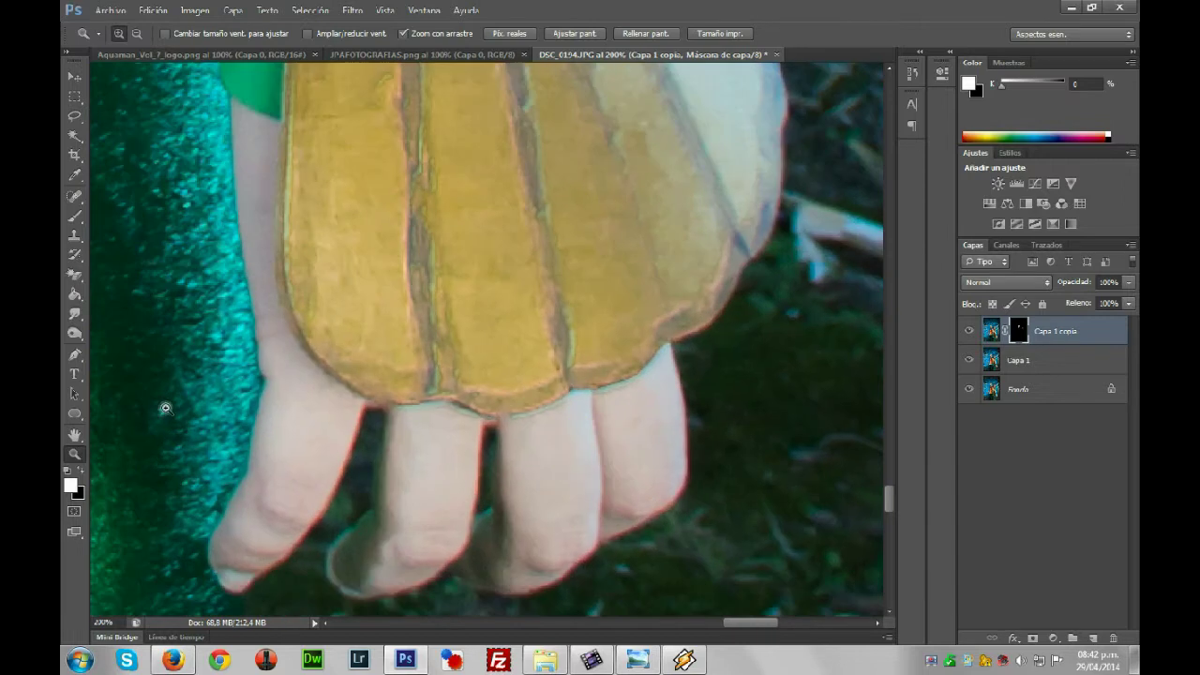
pyautogui.click(75, 214)
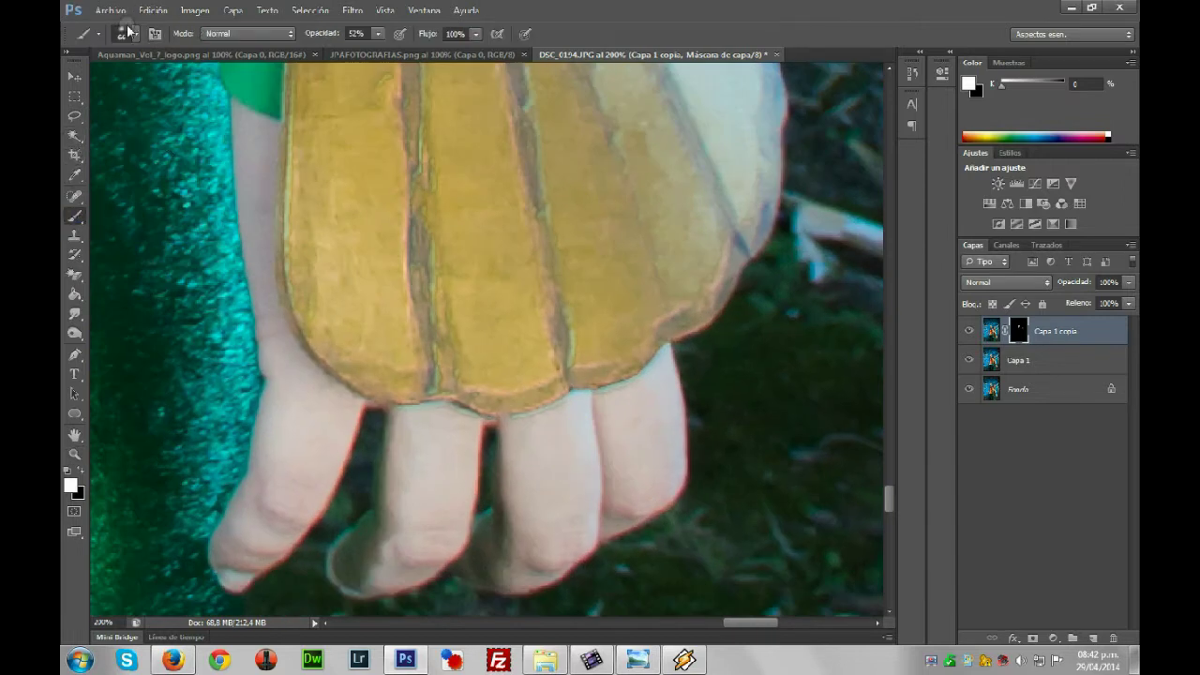
pyautogui.click(127, 34)
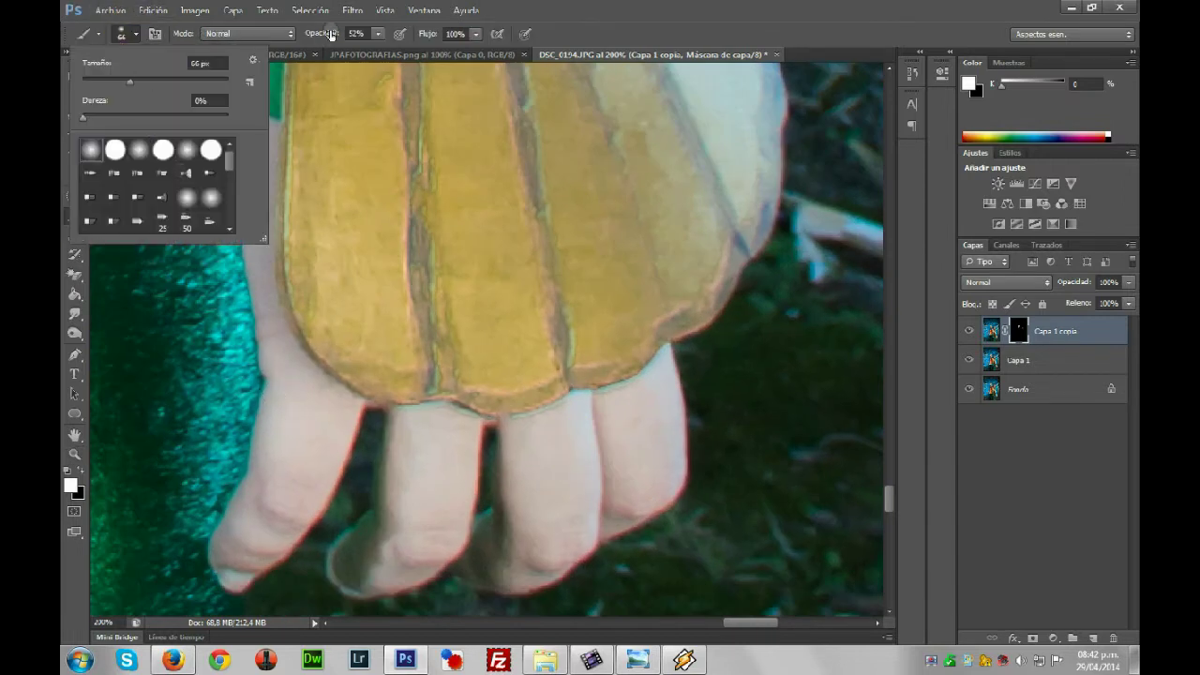
pyautogui.click(375, 34)
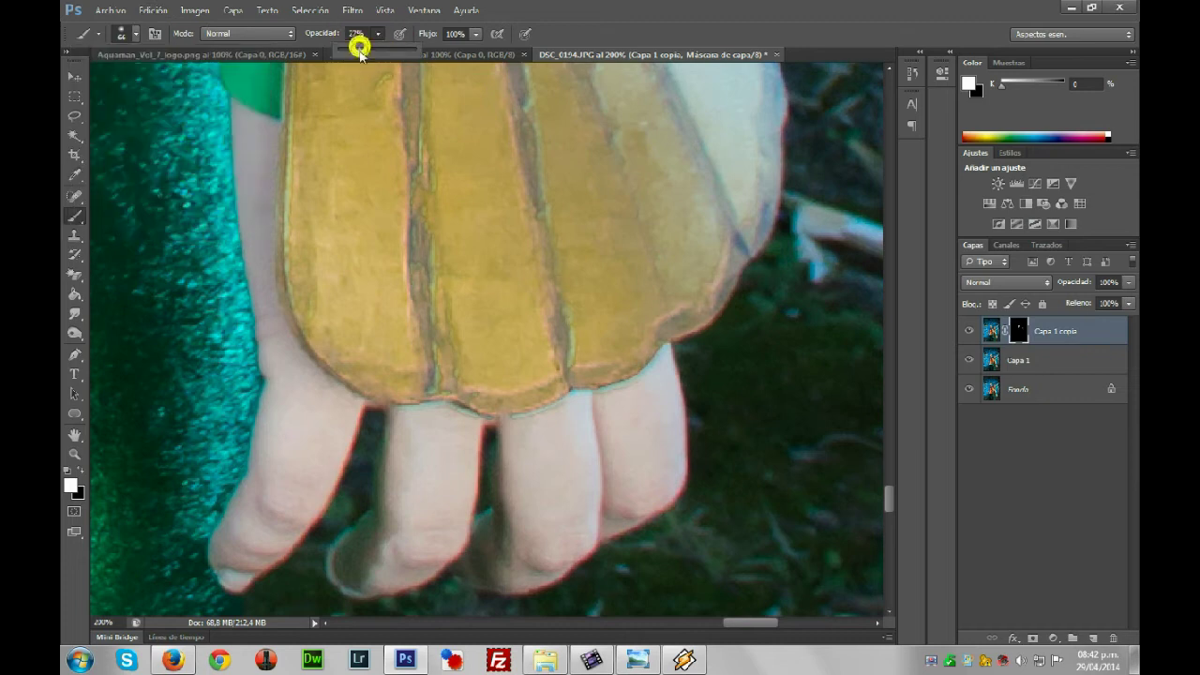
pyautogui.click(300, 468)
pyautogui.moveTo(525, 501)
pyautogui.mouseDown()
pyautogui.moveTo(541, 522)
pyautogui.moveTo(511, 555)
pyautogui.mouseUp()
pyautogui.moveTo(632, 482); pyautogui.dragTo(634, 430)
pyautogui.scroll(3, 298, 339)
pyautogui.moveTo(246, 179); pyautogui.dragTo(264, 384)
# Smooth the skin and knuckles of the man's lowered fist below the orange sleeve
pyautogui.moveTo(747, 623); pyautogui.dragTo(657, 620)
pyautogui.moveTo(553, 221)
pyautogui.mouseDown()
pyautogui.moveTo(383, 195)
pyautogui.moveTo(333, 142)
pyautogui.moveTo(323, 241)
pyautogui.mouseUp()
pyautogui.moveTo(327, 187)
pyautogui.mouseDown()
pyautogui.moveTo(370, 177)
pyautogui.moveTo(484, 223)
pyautogui.mouseUp()
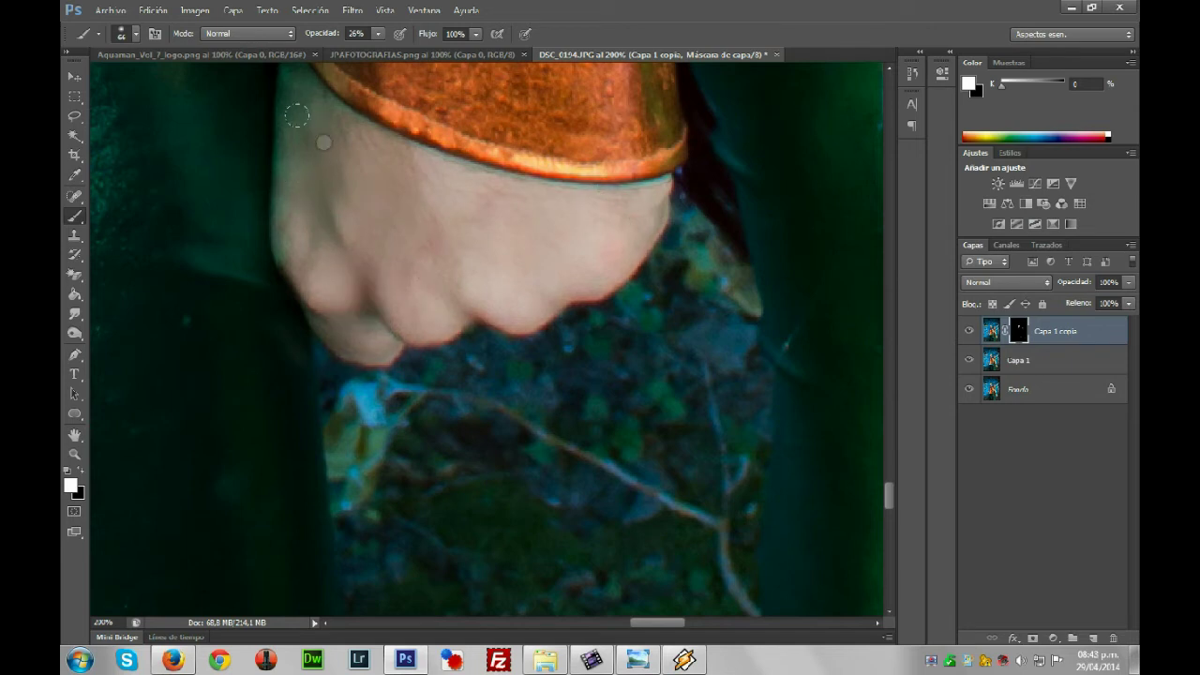
# Smooth the palm and the base of the thumb on the man's hand gripping the trident
pyautogui.click(74, 454)
pyautogui.rightClick(254, 375)
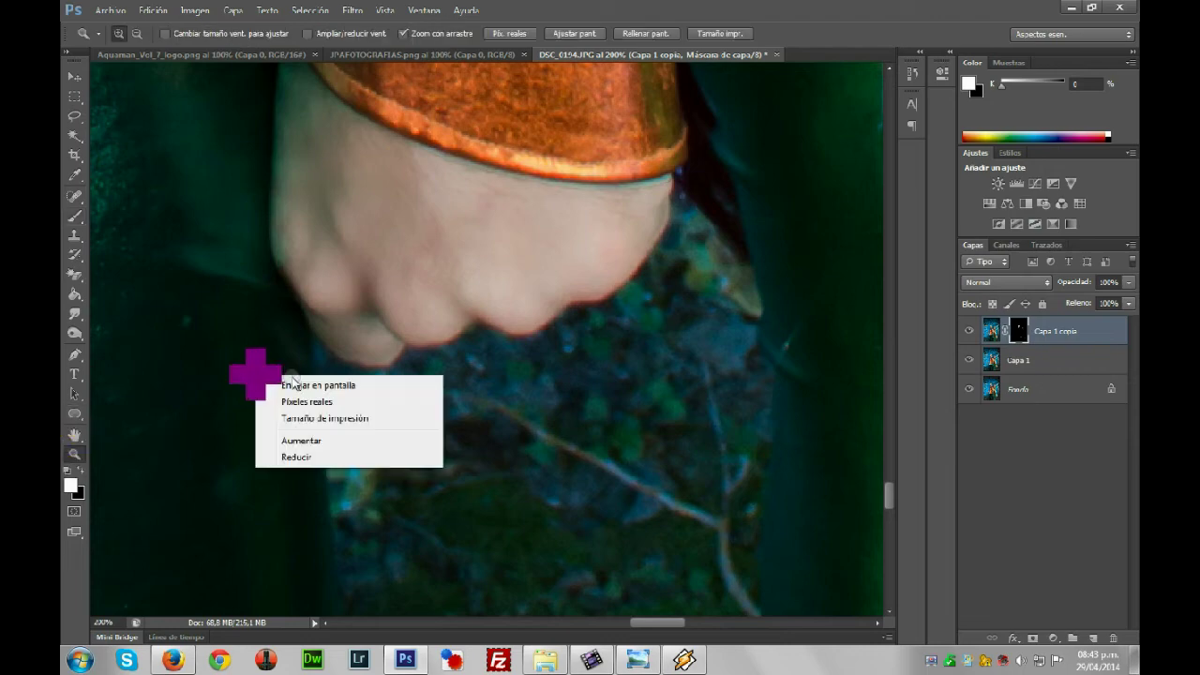
pyautogui.click(291, 393)
pyautogui.moveTo(426, 447); pyautogui.dragTo(402, 335)
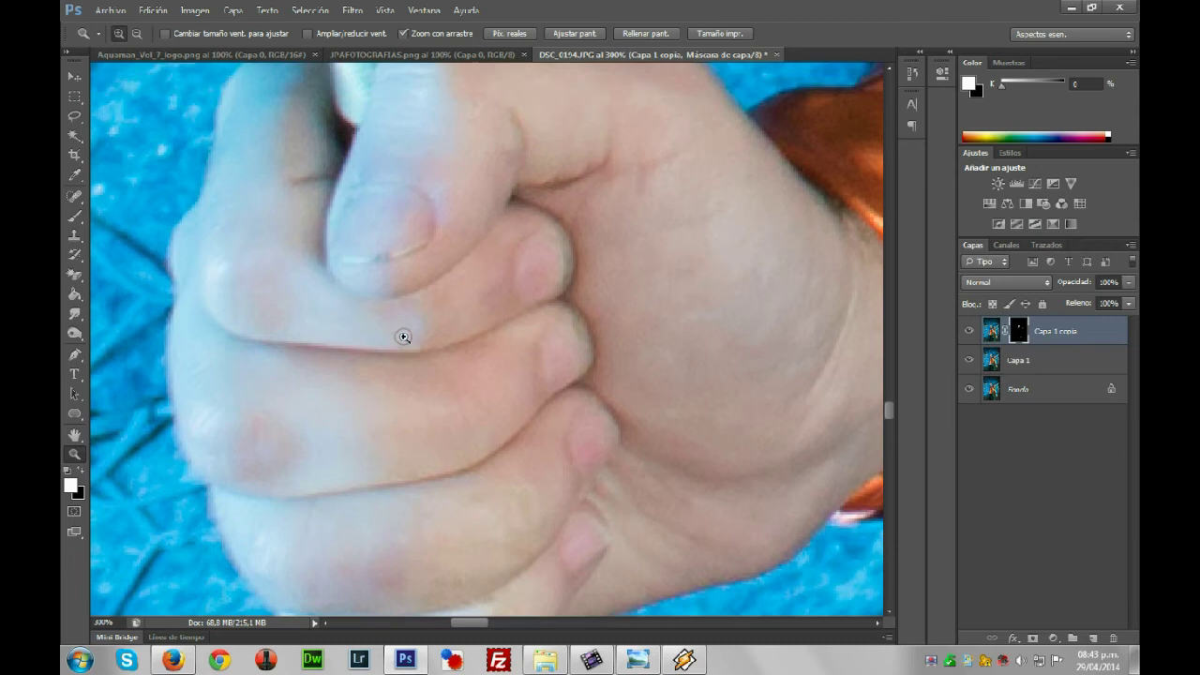
pyautogui.click(75, 219)
pyautogui.click(702, 281)
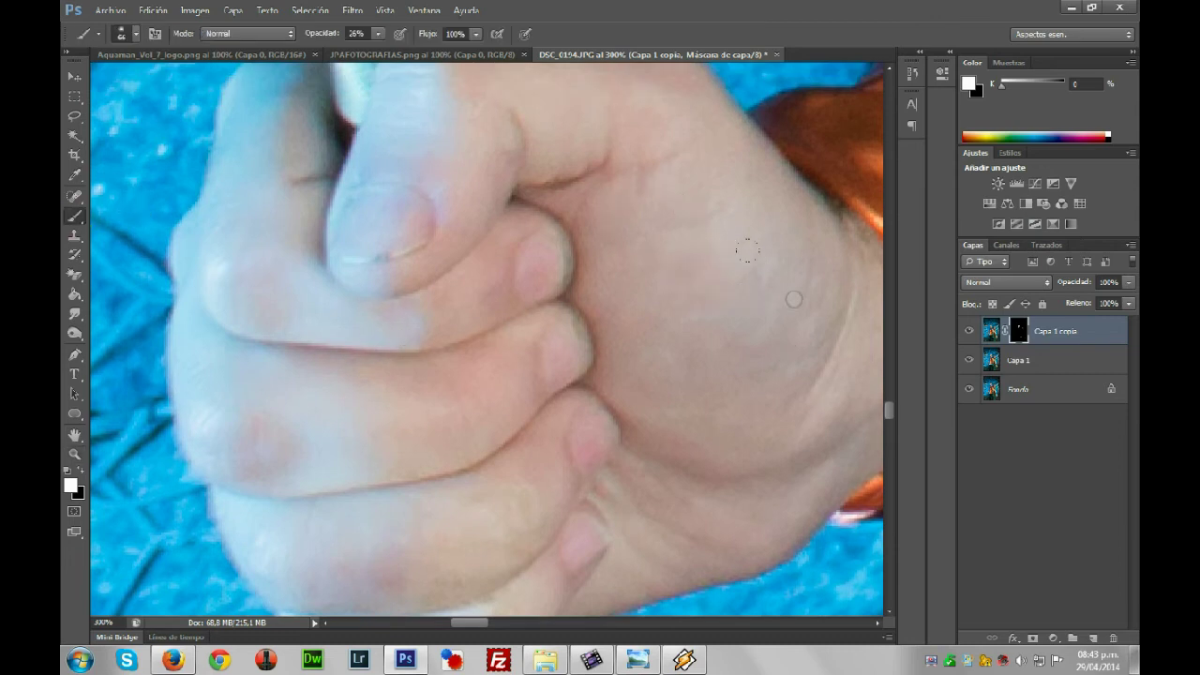
pyautogui.click(656, 423)
pyautogui.click(703, 450)
# Smooth the fingers, knuckles and thumb of the man's hand wrapped around the trident shaft
pyautogui.click(420, 418)
pyautogui.click(428, 70)
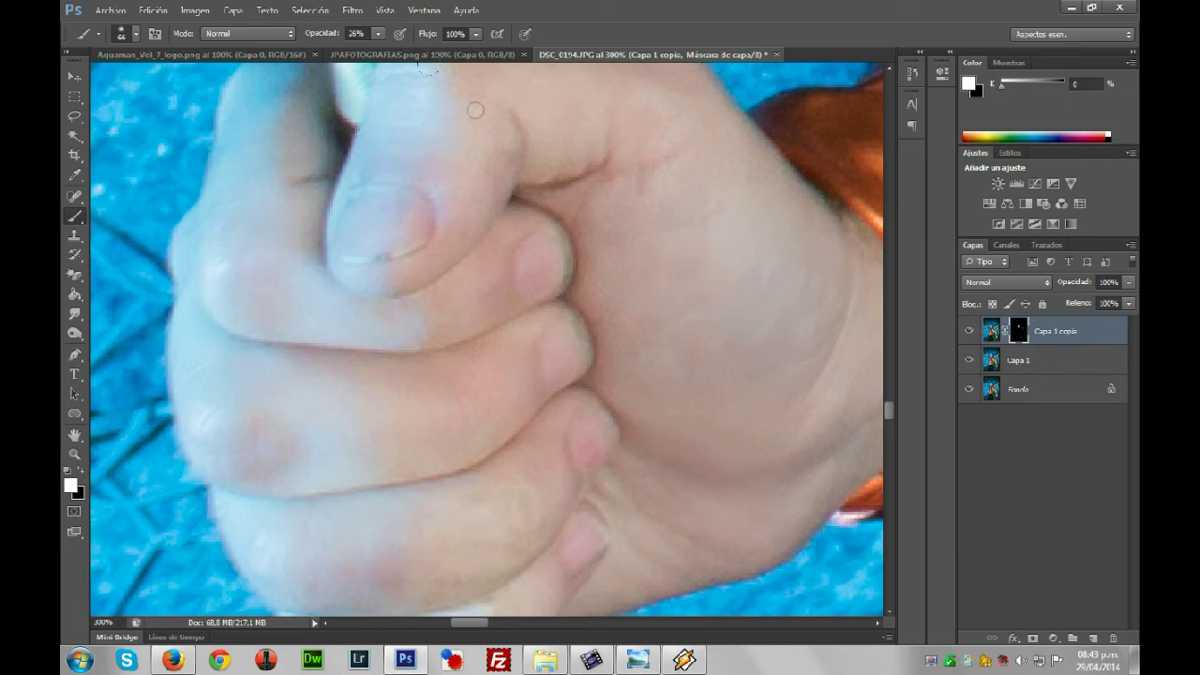
pyautogui.scroll(2, 412, 243)
pyautogui.click(442, 249)
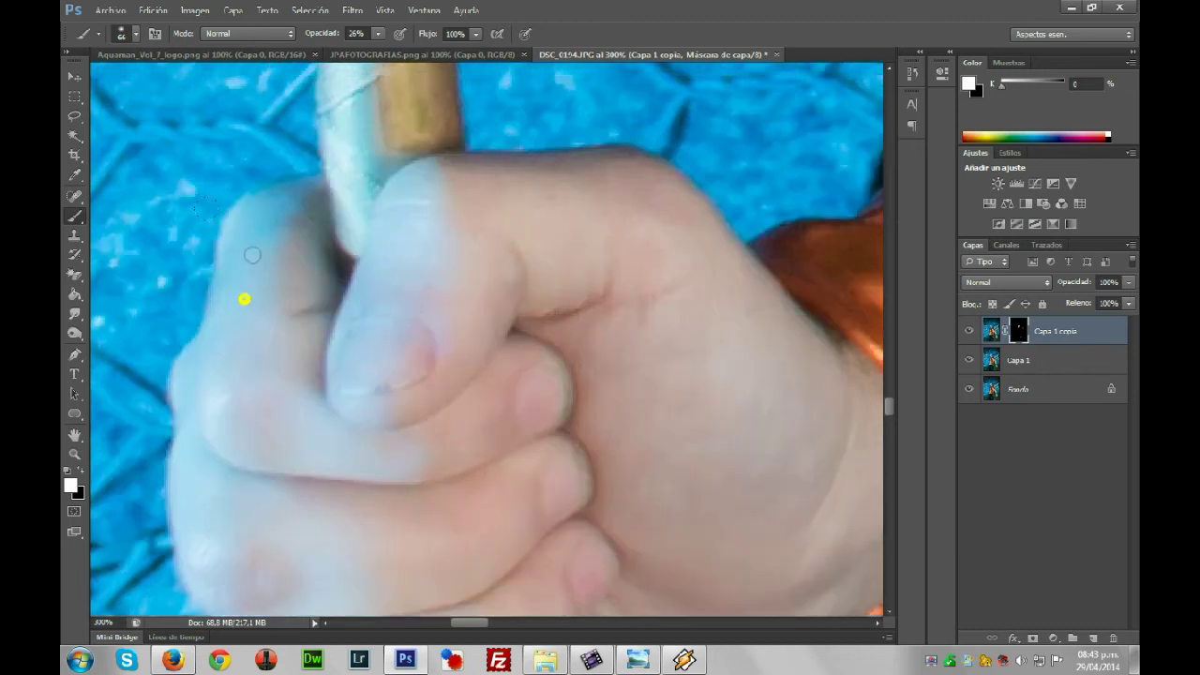
pyautogui.scroll(-5, 236, 491)
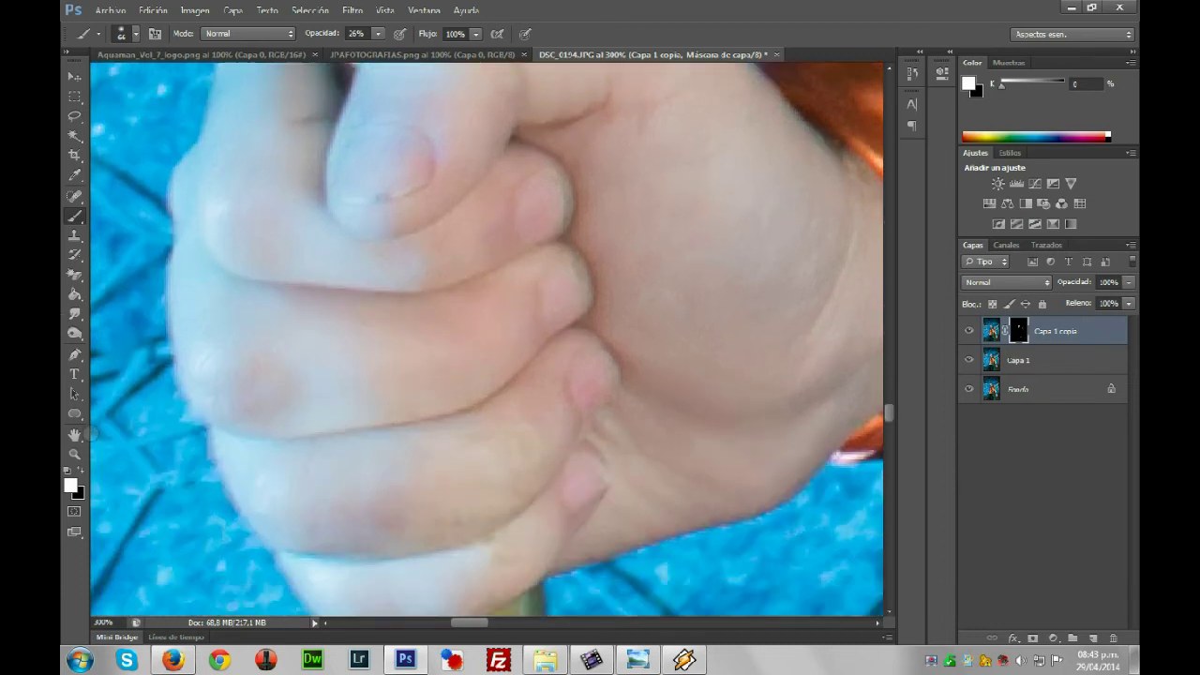
# Reduce the brush to 49 px and smooth the two bent fingers and palm of the woman's raised hand
pyautogui.click(74, 454)
pyautogui.rightClick(509, 250)
pyautogui.click(554, 258)
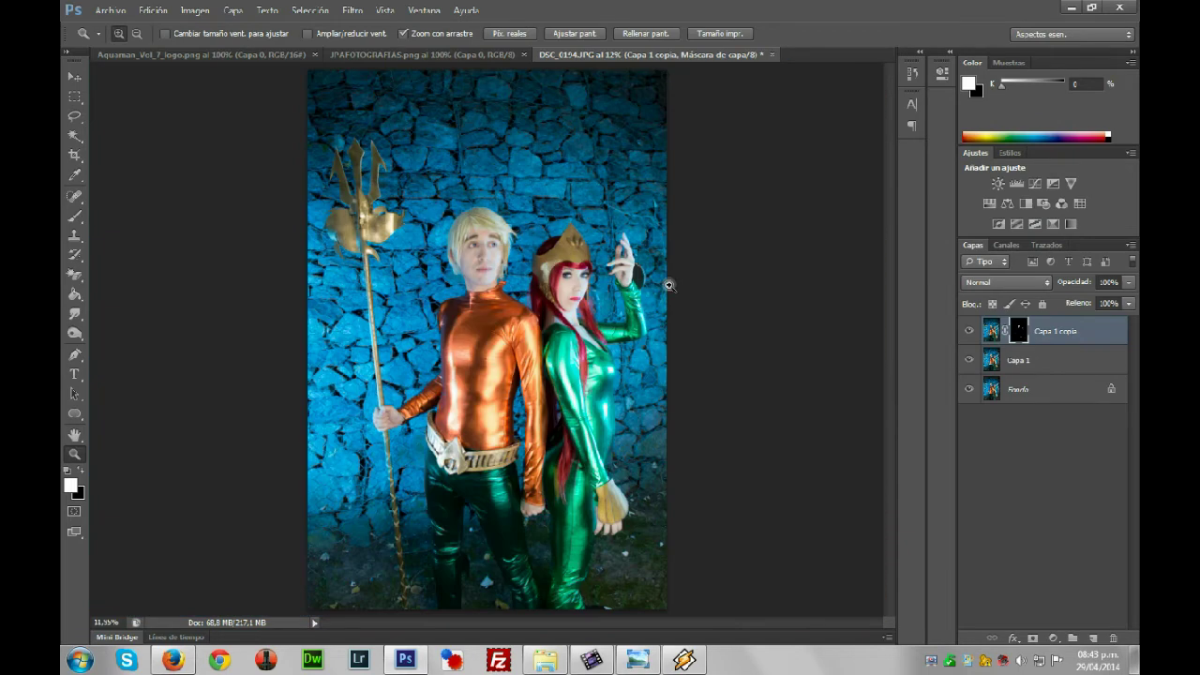
pyautogui.moveTo(629, 260); pyautogui.dragTo(630, 261)
pyautogui.click(75, 215)
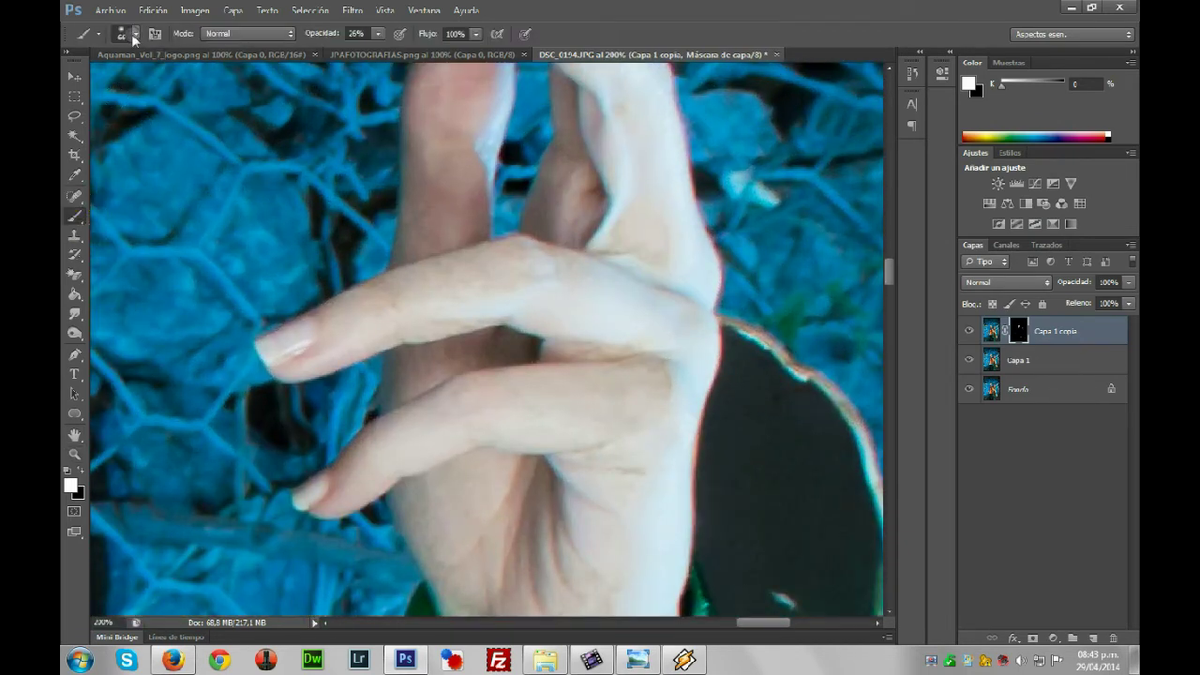
pyautogui.click(134, 37)
pyautogui.moveTo(127, 84); pyautogui.dragTo(120, 81)
pyautogui.click(314, 332)
pyautogui.scroll(-3, 621, 472)
pyautogui.click(619, 503)
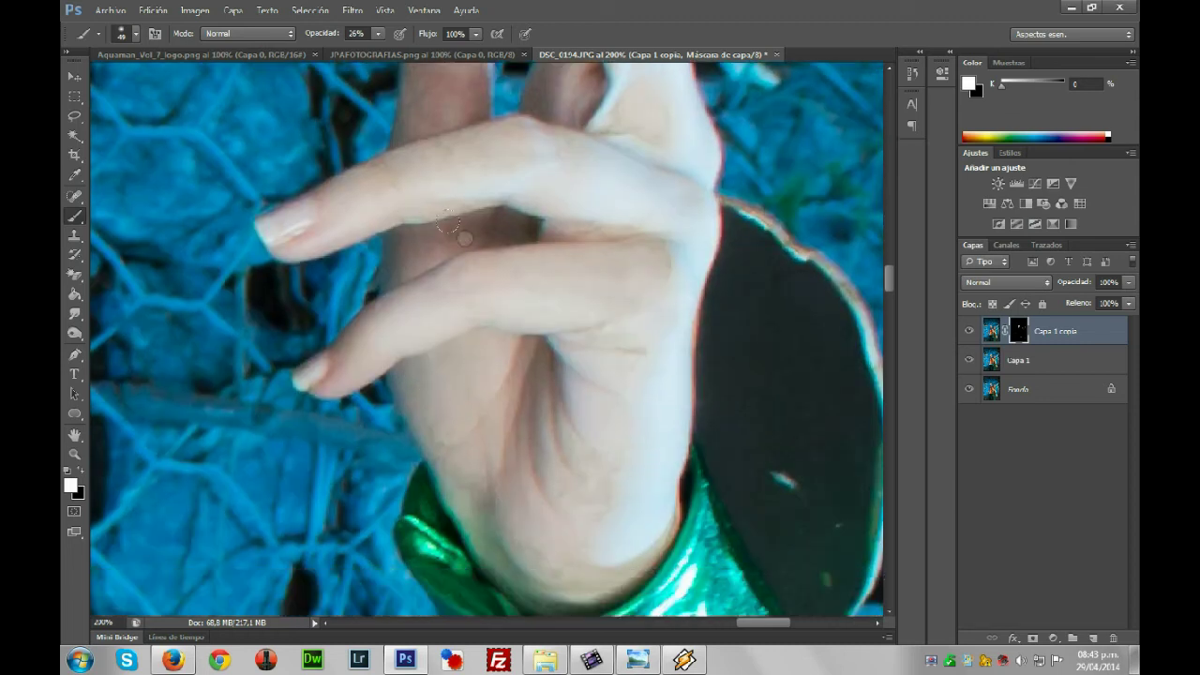
# Smooth the thumb and upright fingers of the woman's raised hand up to the fingertips
pyautogui.scroll(1, 469, 229)
pyautogui.click(446, 153)
pyautogui.scroll(4, 506, 207)
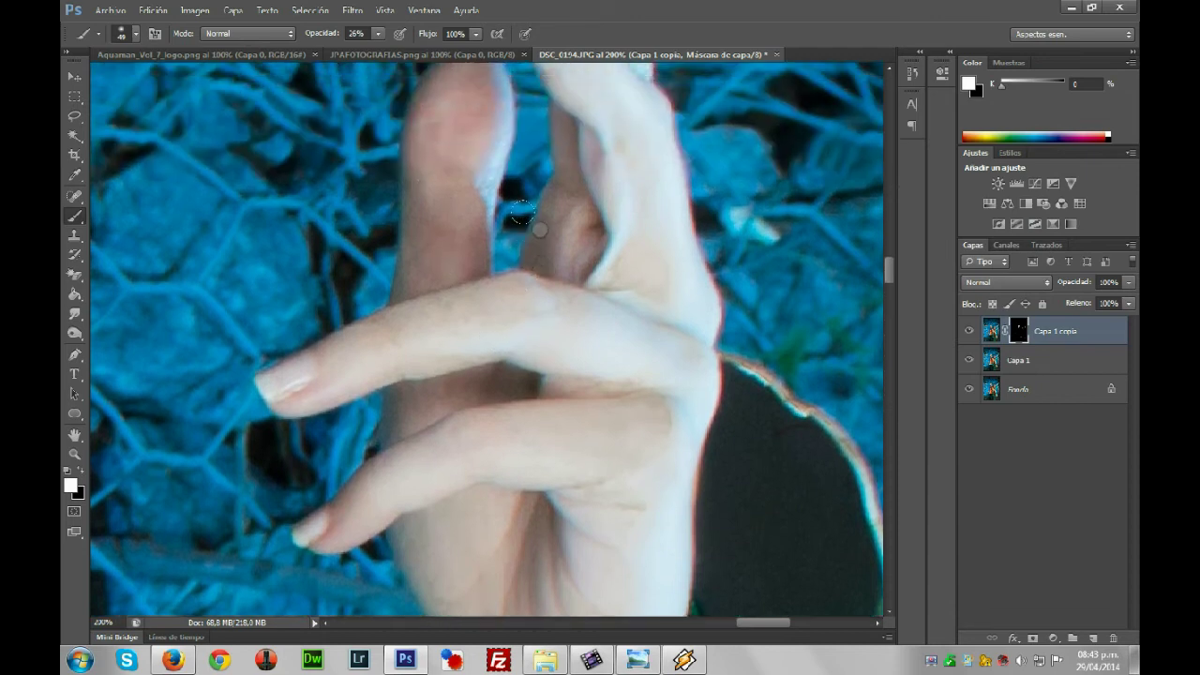
pyautogui.click(466, 175)
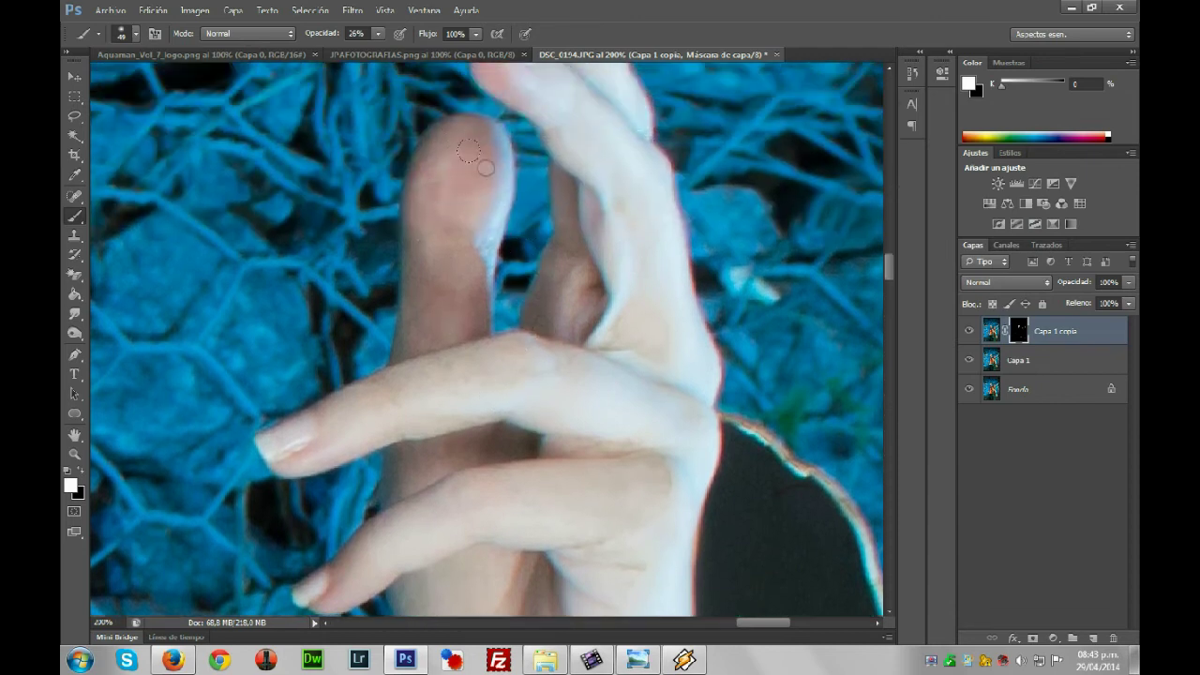
pyautogui.click(570, 323)
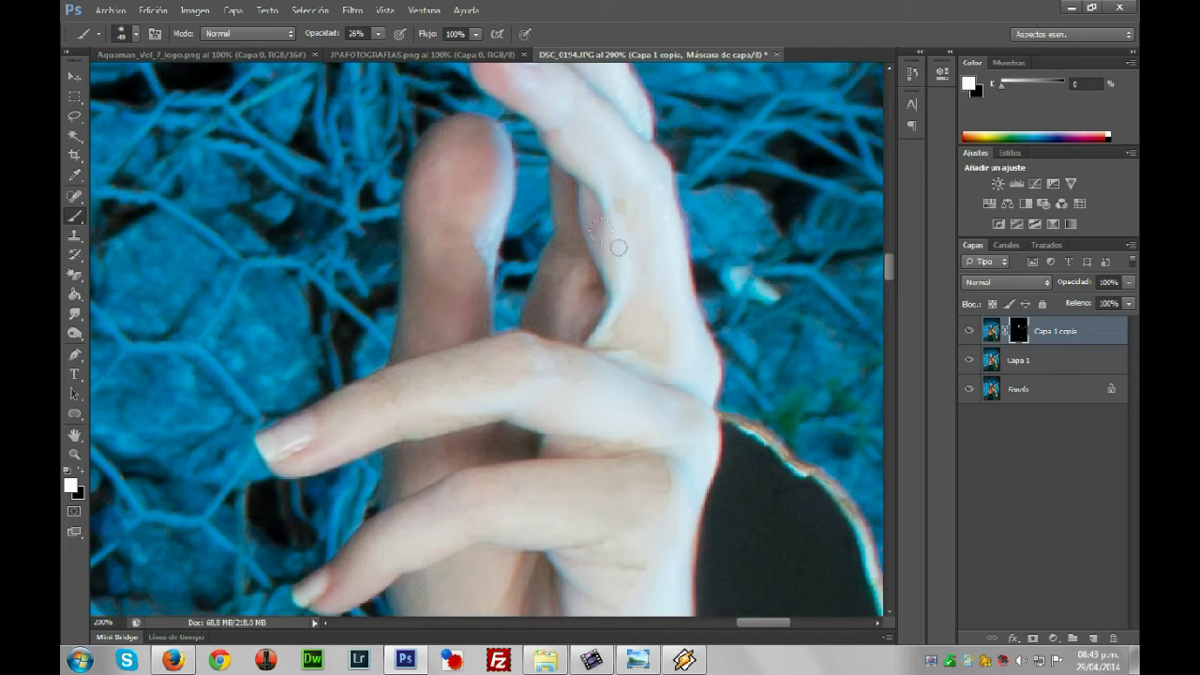
pyautogui.scroll(1, 629, 178)
pyautogui.click(582, 101)
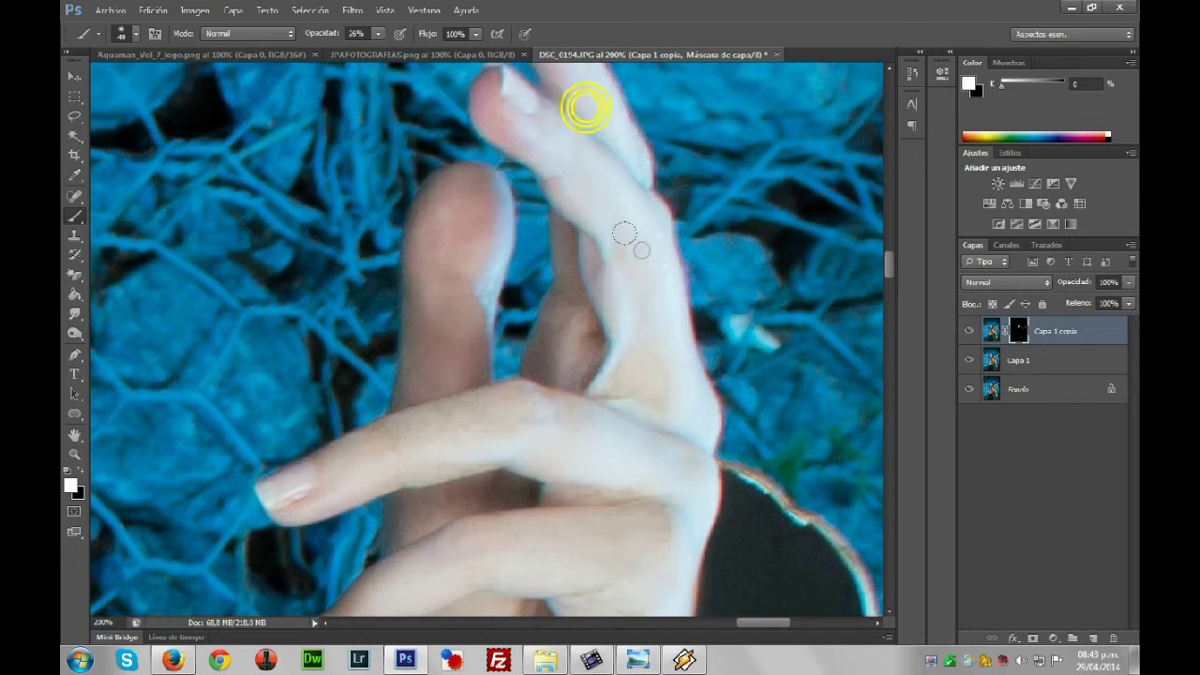
# Merge the masked layer Capa 1 copia with Capa 1 into a single layer
pyautogui.click(75, 454)
pyautogui.rightClick(406, 298)
pyautogui.click(406, 297)
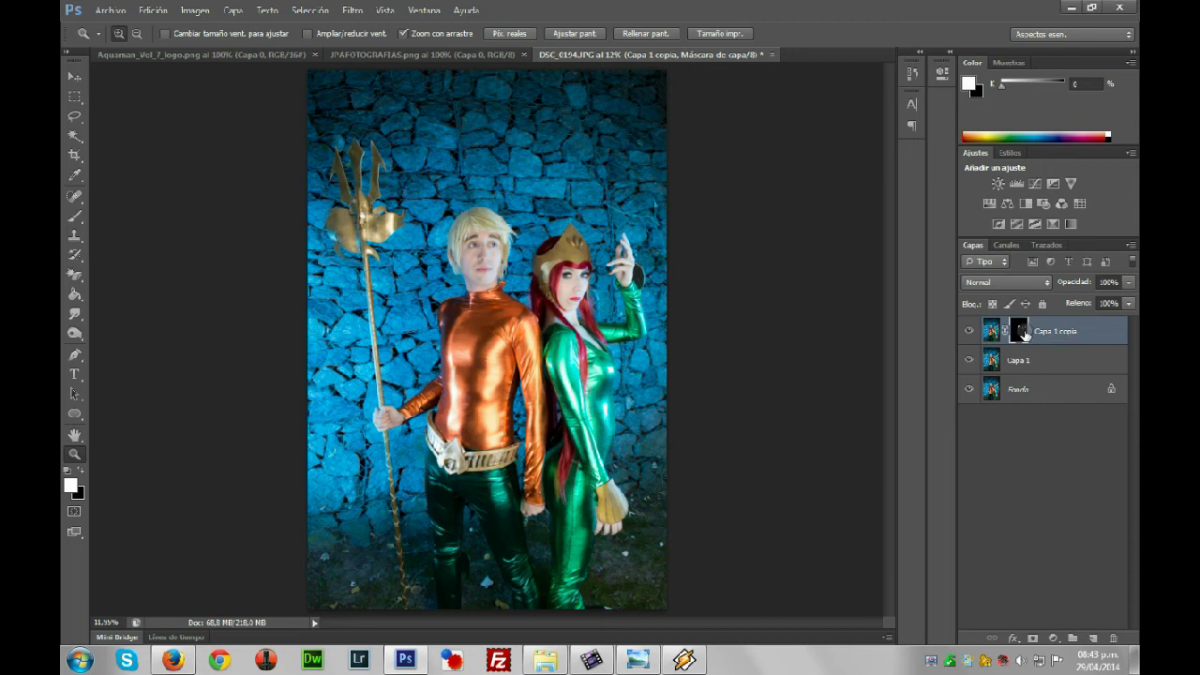
pyautogui.keyDown('shift'); pyautogui.click(1049, 364); pyautogui.keyUp('shift')
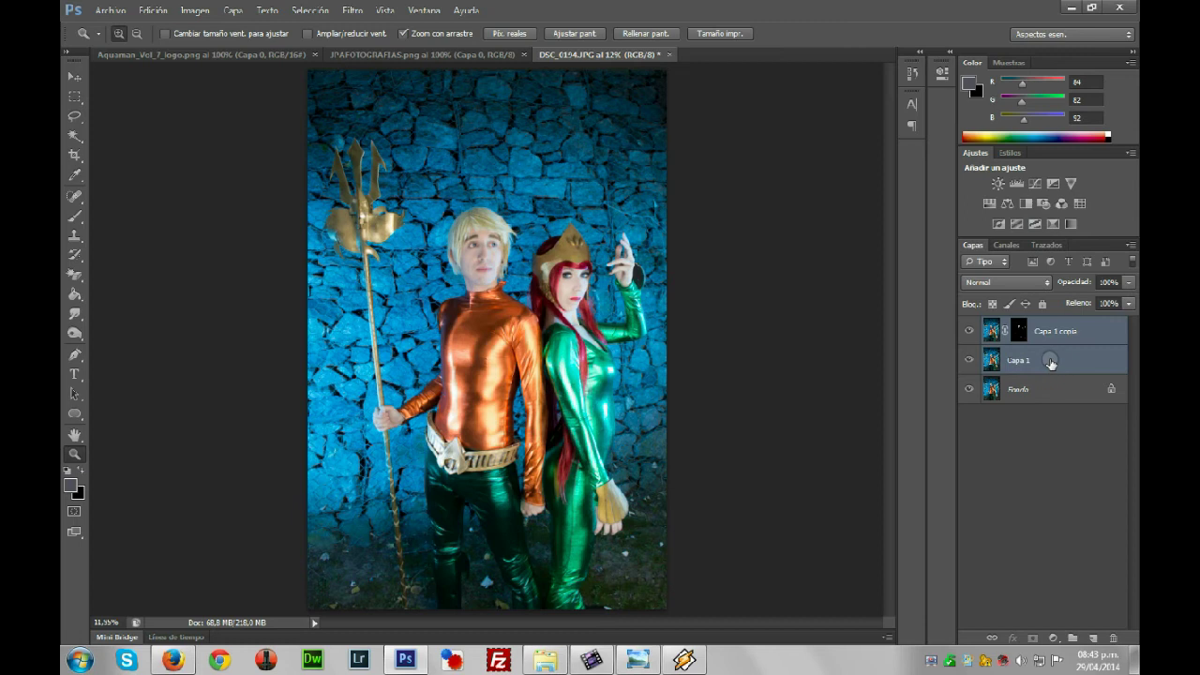
pyautogui.hotkey('ctrl', 'e')
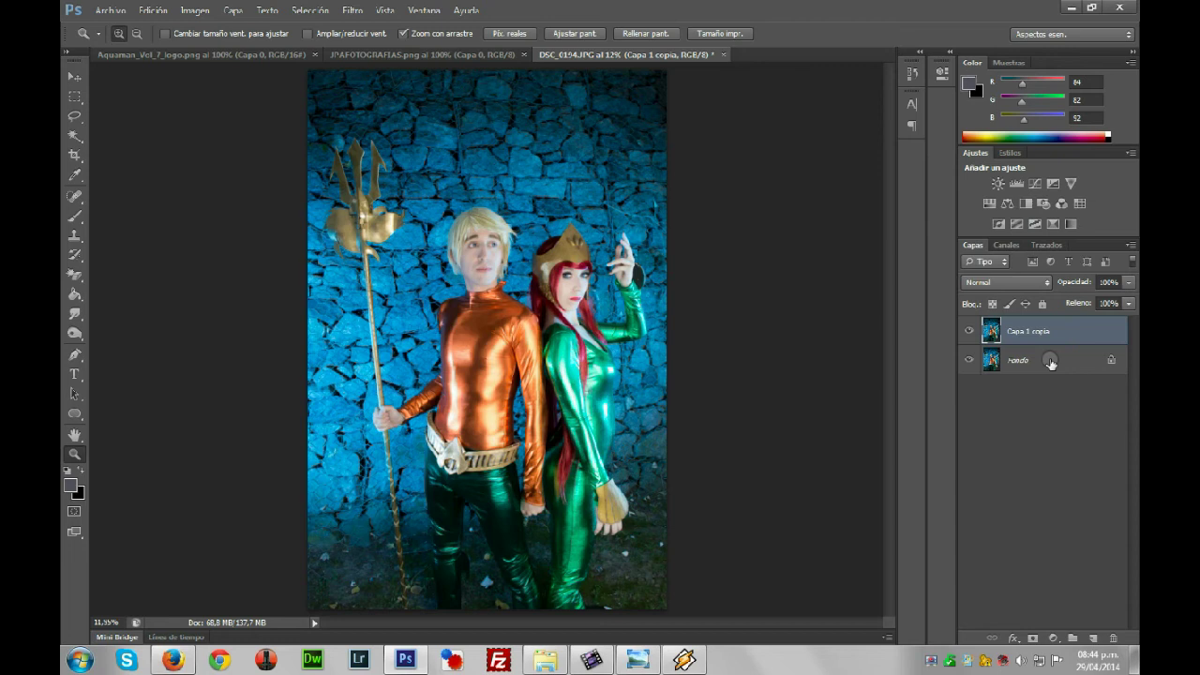
# Duplicate the merged layer, set its blend mode to Sobreexpos. lineal (Añadir), and hide it with a black mask
pyautogui.hotkey('ctrl', 'j')
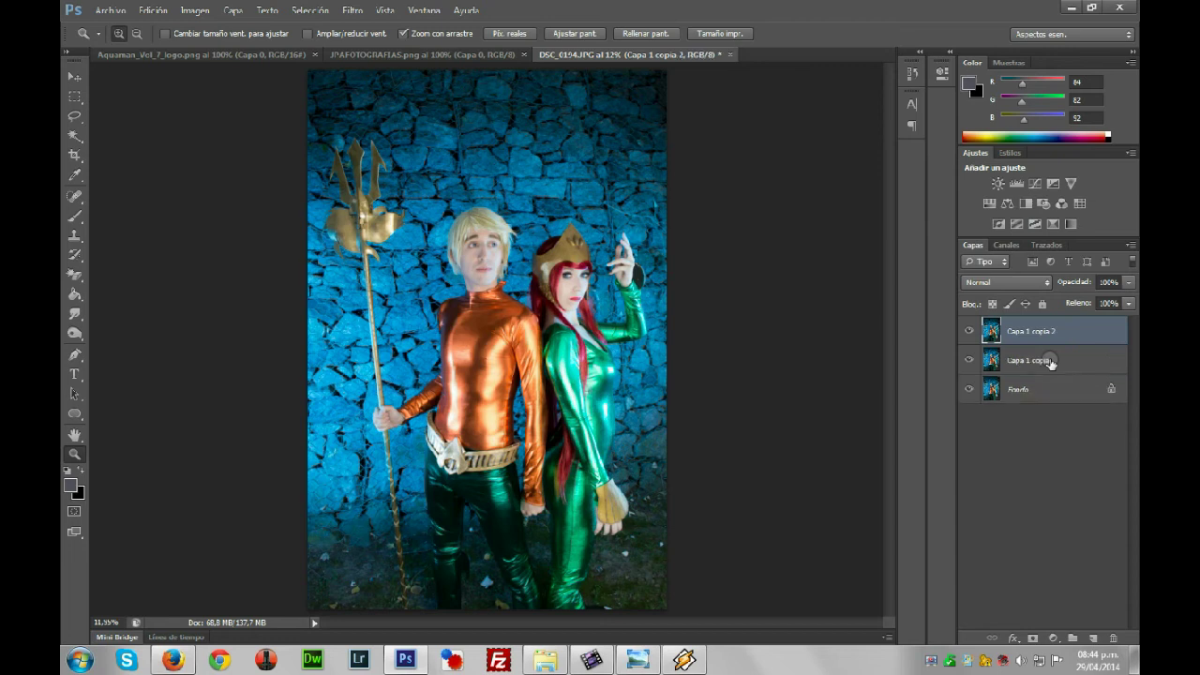
pyautogui.click(1003, 282)
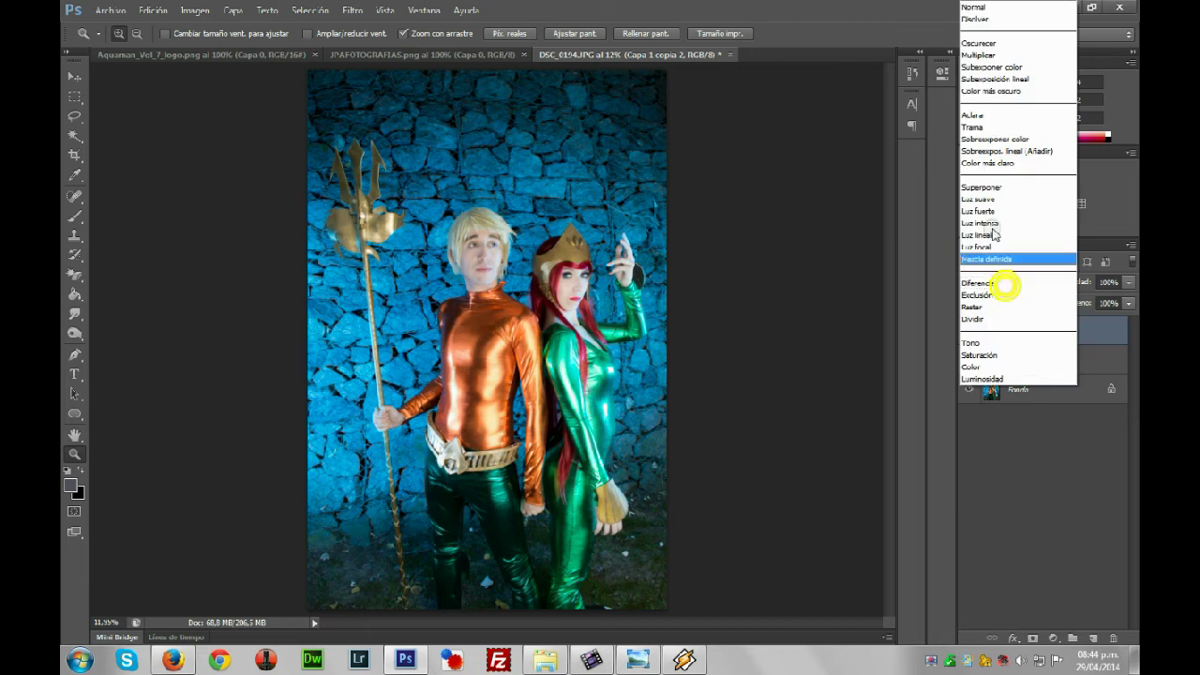
pyautogui.click(1028, 151)
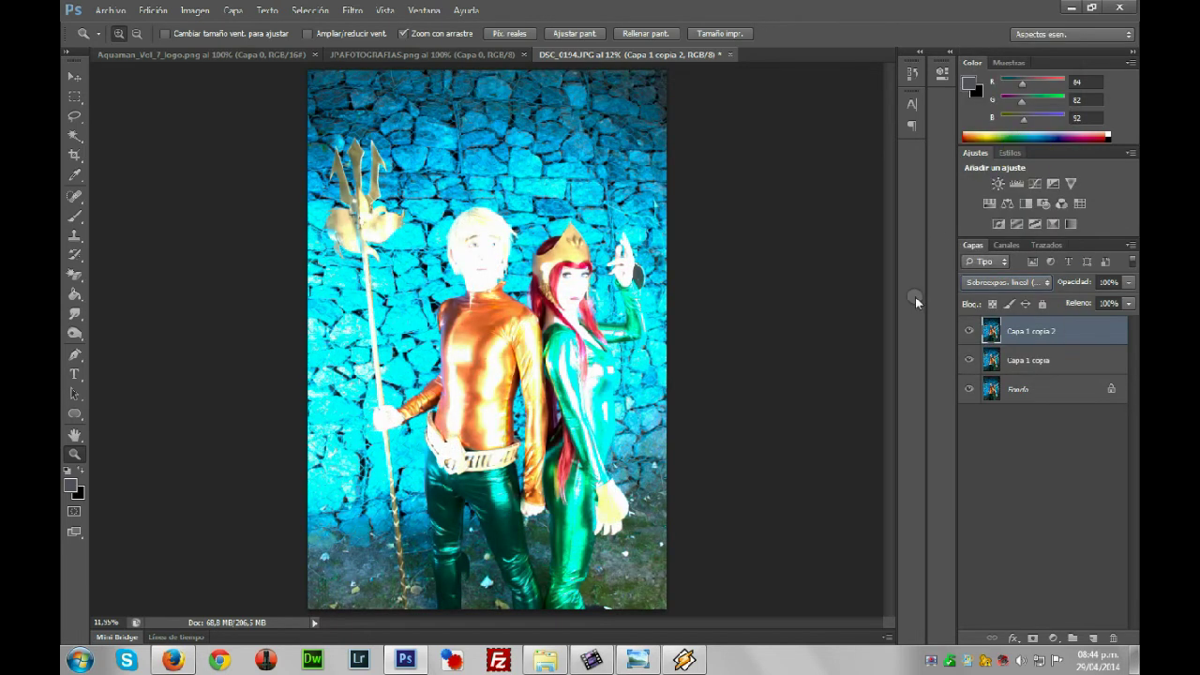
pyautogui.keyDown('alt'); pyautogui.click(1033, 638); pyautogui.keyUp('alt')
# Set the brush to 17 px at 12% opacity and brighten the iris and white of the man's eye on the image's left side
pyautogui.click(490, 243)
pyautogui.moveTo(490, 244); pyautogui.dragTo(201, 259)
pyautogui.click(74, 216)
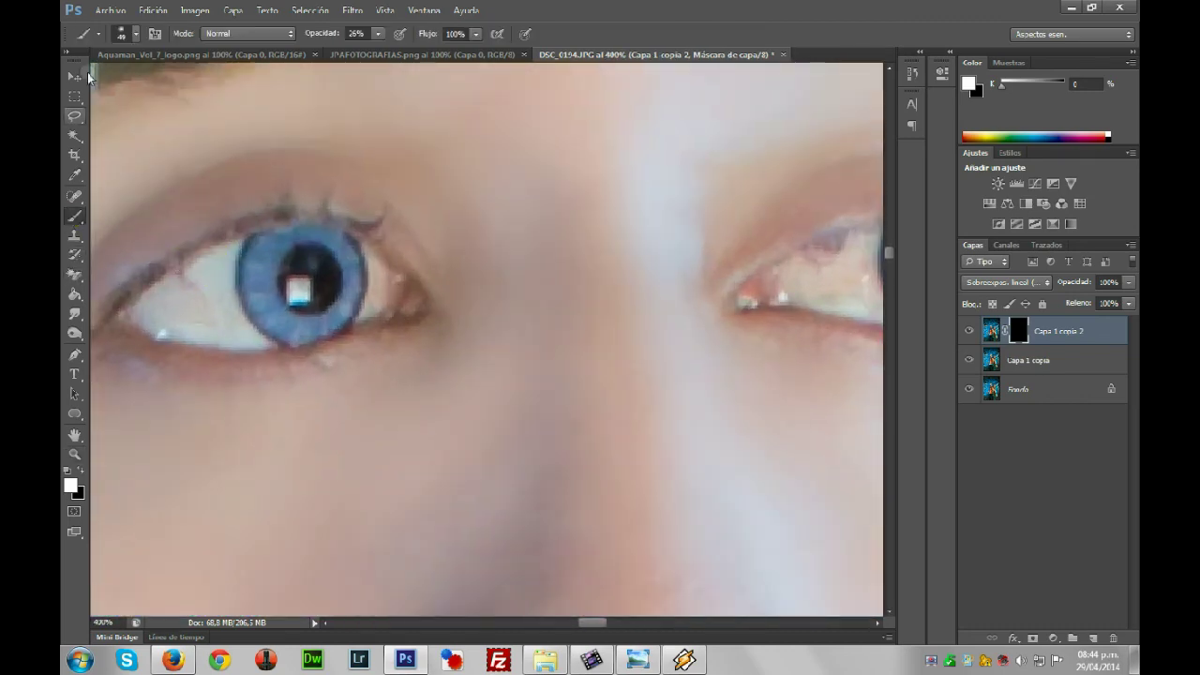
pyautogui.click(124, 34)
pyautogui.moveTo(105, 79); pyautogui.dragTo(96, 83)
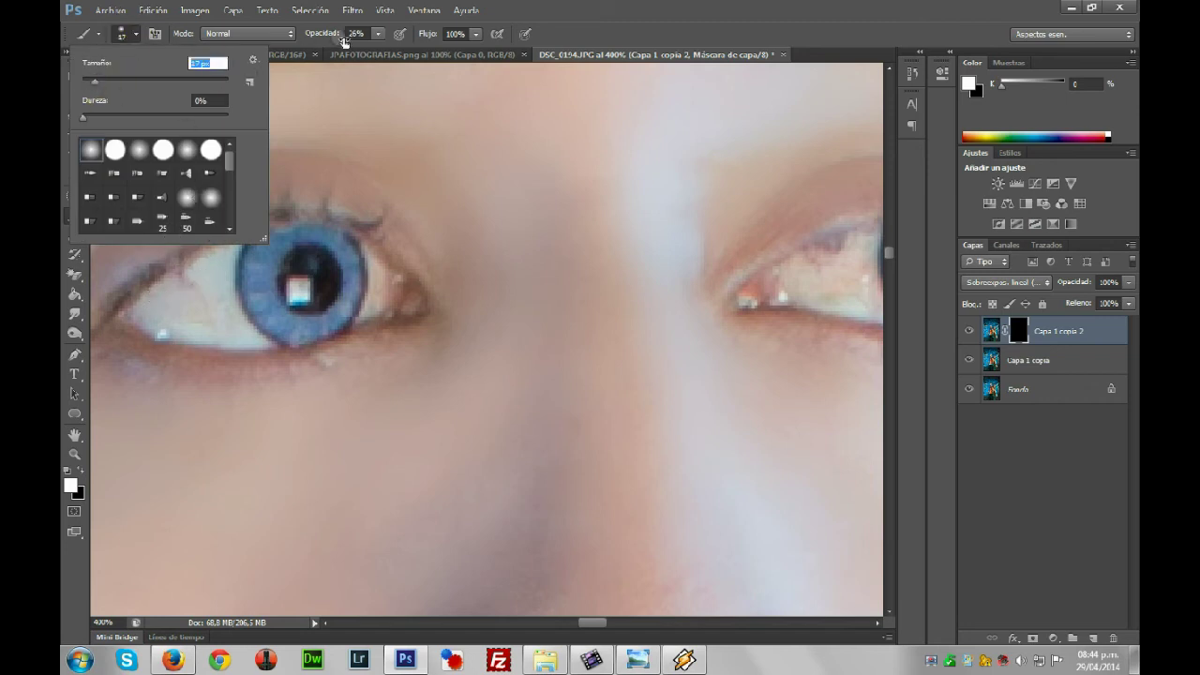
pyautogui.click(378, 34)
pyautogui.moveTo(366, 51); pyautogui.dragTo(368, 53)
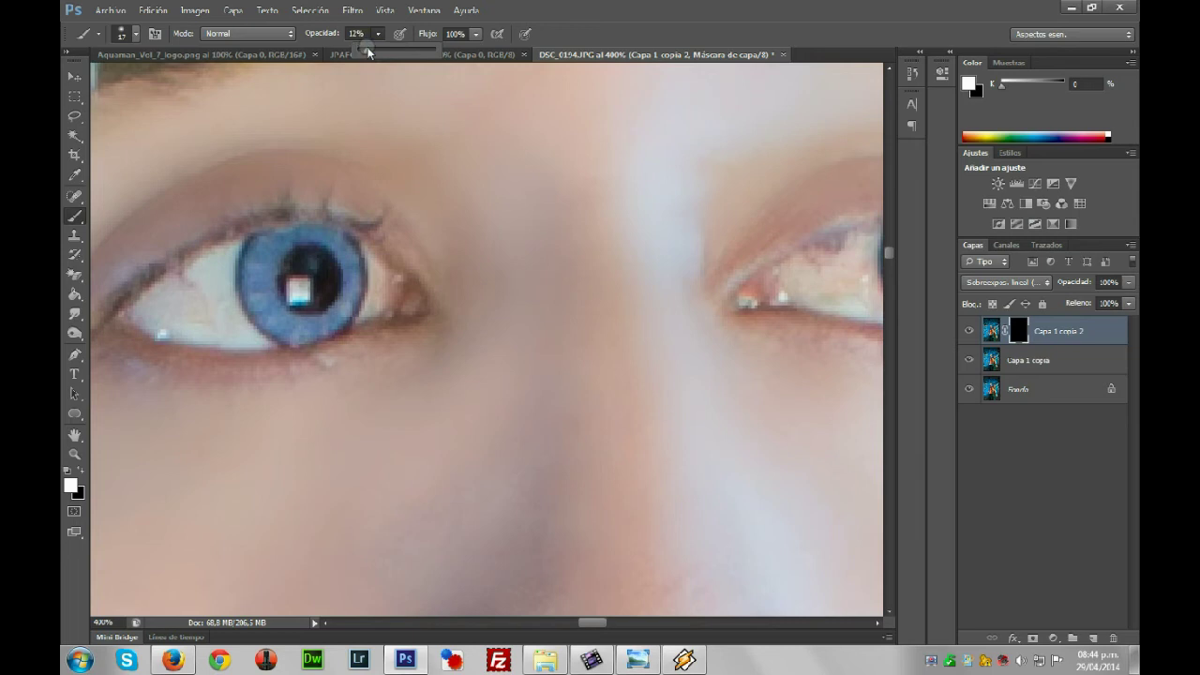
pyautogui.click(162, 298)
pyautogui.moveTo(162, 298)
pyautogui.mouseDown()
pyautogui.moveTo(181, 277)
pyautogui.moveTo(177, 306)
pyautogui.mouseUp()
pyautogui.moveTo(247, 273)
pyautogui.mouseDown()
pyautogui.moveTo(293, 297)
pyautogui.moveTo(333, 266)
pyautogui.moveTo(302, 249)
pyautogui.moveTo(349, 272)
pyautogui.moveTo(371, 307)
pyautogui.mouseUp()
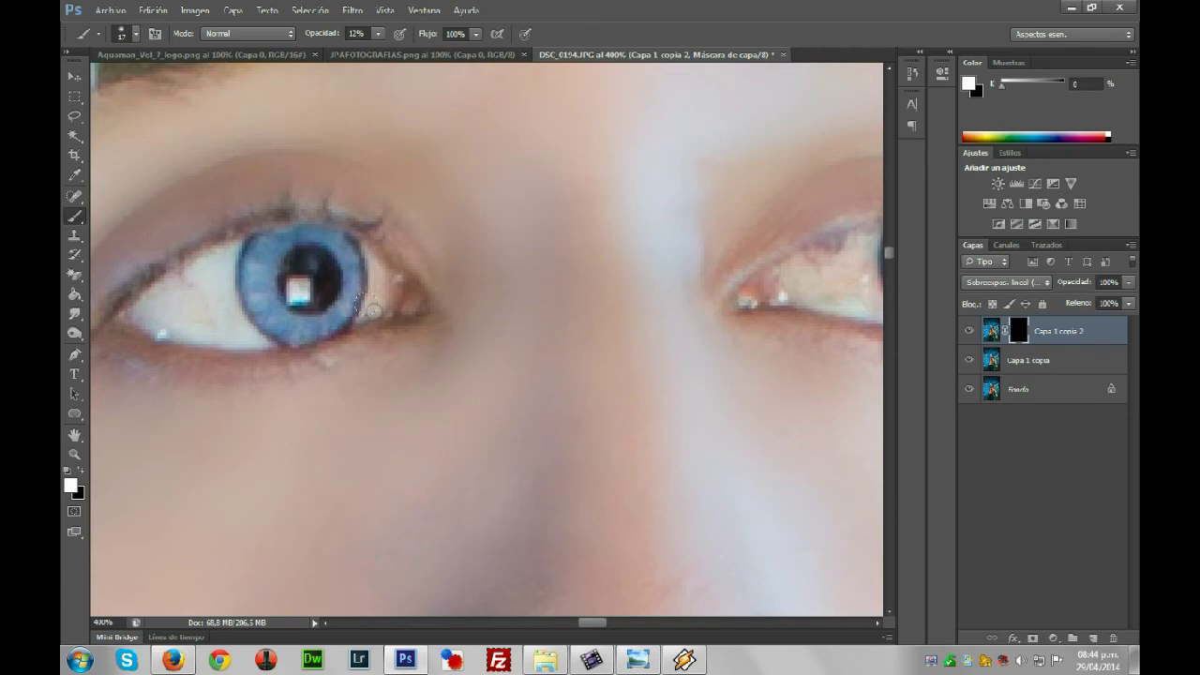
pyautogui.moveTo(187, 303)
pyautogui.mouseDown()
pyautogui.moveTo(146, 291)
pyautogui.moveTo(142, 305)
pyautogui.moveTo(241, 332)
pyautogui.mouseUp()
# Brighten the iris and white of the man's other eye through the layer mask
pyautogui.moveTo(583, 621); pyautogui.dragTo(602, 621)
pyautogui.moveTo(400, 281)
pyautogui.mouseDown()
pyautogui.moveTo(398, 245)
pyautogui.moveTo(403, 275)
pyautogui.moveTo(352, 279)
pyautogui.moveTo(385, 252)
pyautogui.moveTo(340, 269)
pyautogui.moveTo(388, 252)
pyautogui.moveTo(377, 278)
pyautogui.moveTo(454, 301)
pyautogui.moveTo(434, 259)
pyautogui.moveTo(456, 294)
pyautogui.moveTo(492, 296)
pyautogui.moveTo(522, 270)
pyautogui.moveTo(441, 280)
pyautogui.moveTo(456, 249)
pyautogui.moveTo(491, 298)
pyautogui.moveTo(532, 287)
pyautogui.mouseUp()
pyautogui.moveTo(418, 292)
pyautogui.mouseDown()
pyautogui.moveTo(396, 268)
pyautogui.moveTo(365, 277)
pyautogui.moveTo(408, 256)
pyautogui.moveTo(363, 272)
pyautogui.moveTo(452, 271)
pyautogui.mouseUp()
# Brighten the irises and whites of both of the woman's eyes through the layer mask
pyautogui.moveTo(610, 622); pyautogui.dragTo(722, 582)
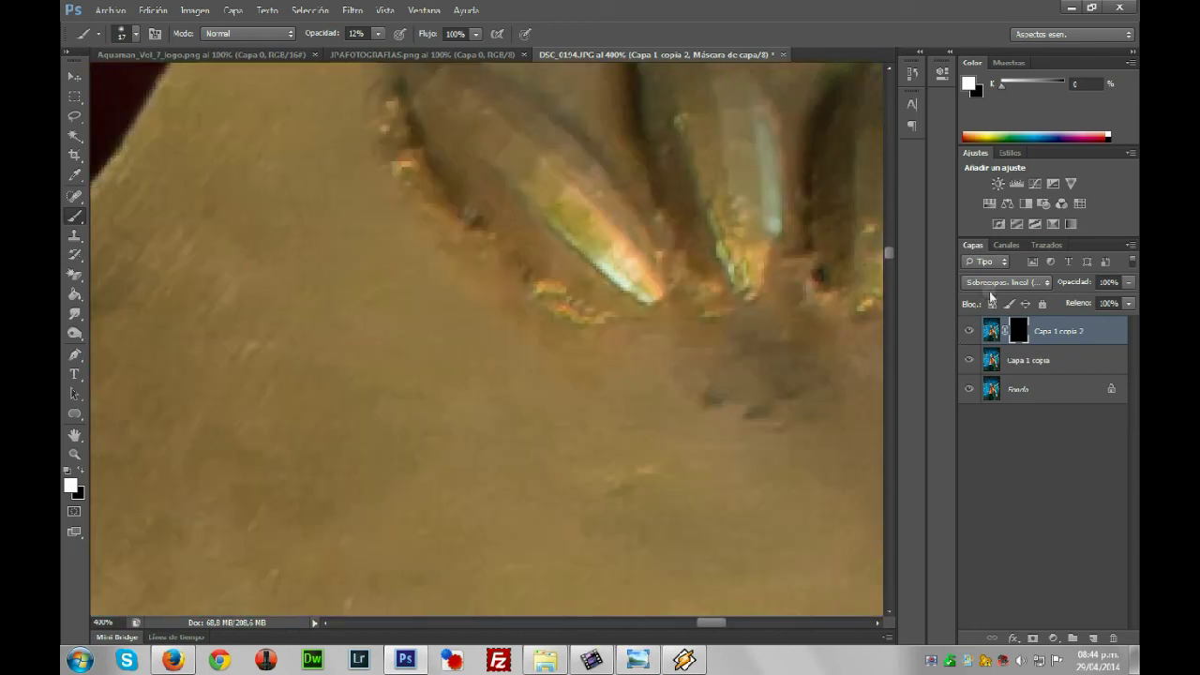
pyautogui.moveTo(889, 255); pyautogui.dragTo(893, 286)
pyautogui.click(338, 344)
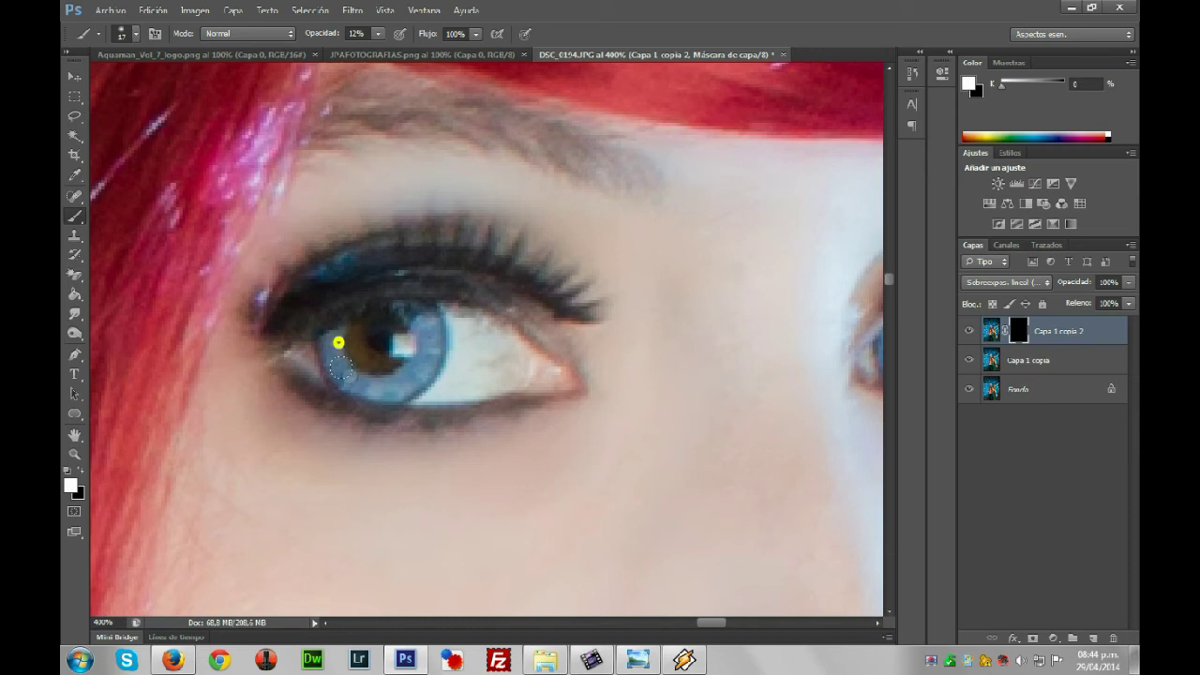
pyautogui.moveTo(400, 370)
pyautogui.mouseDown()
pyautogui.moveTo(407, 311)
pyautogui.moveTo(382, 381)
pyautogui.moveTo(353, 383)
pyautogui.moveTo(335, 341)
pyautogui.mouseUp()
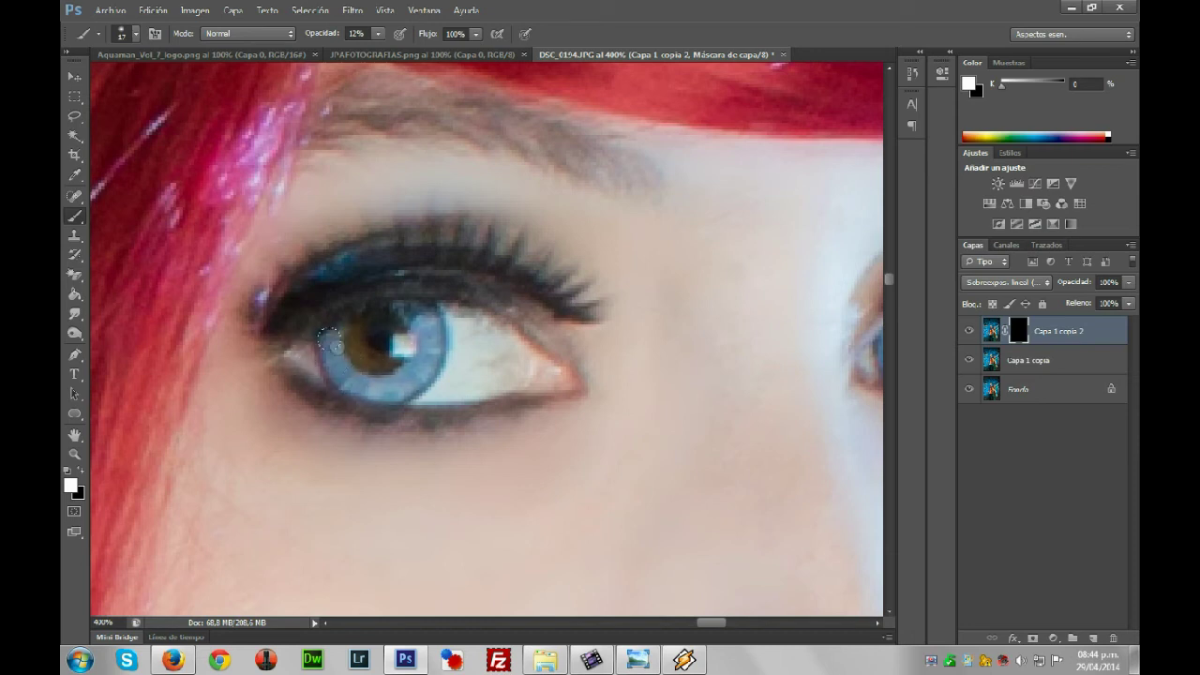
pyautogui.moveTo(486, 349)
pyautogui.mouseDown()
pyautogui.moveTo(432, 330)
pyautogui.moveTo(447, 375)
pyautogui.moveTo(379, 370)
pyautogui.mouseUp()
pyautogui.moveTo(710, 622); pyautogui.dragTo(730, 621)
pyautogui.moveTo(401, 345)
pyautogui.mouseDown()
pyautogui.moveTo(456, 318)
pyautogui.moveTo(443, 365)
pyautogui.mouseUp()
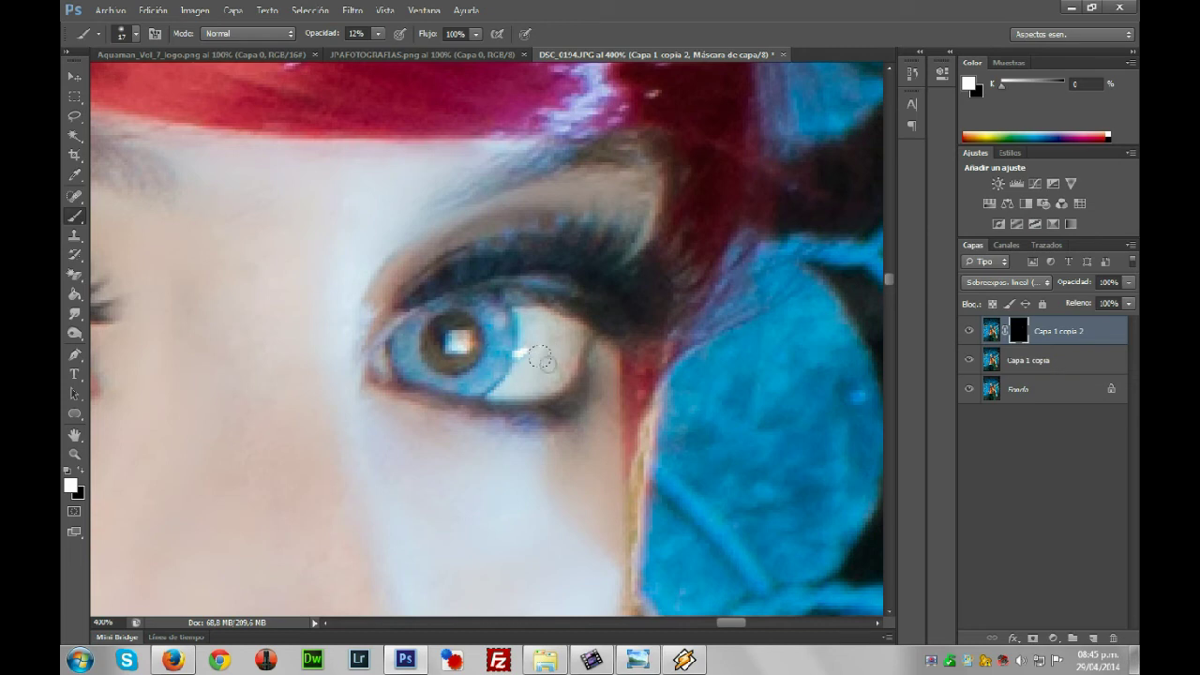
# Merge the eye-brightening layer Capa 1 copia 2 with Capa 1 copia
pyautogui.click(77, 454)
pyautogui.rightClick(397, 346)
pyautogui.click(473, 353)
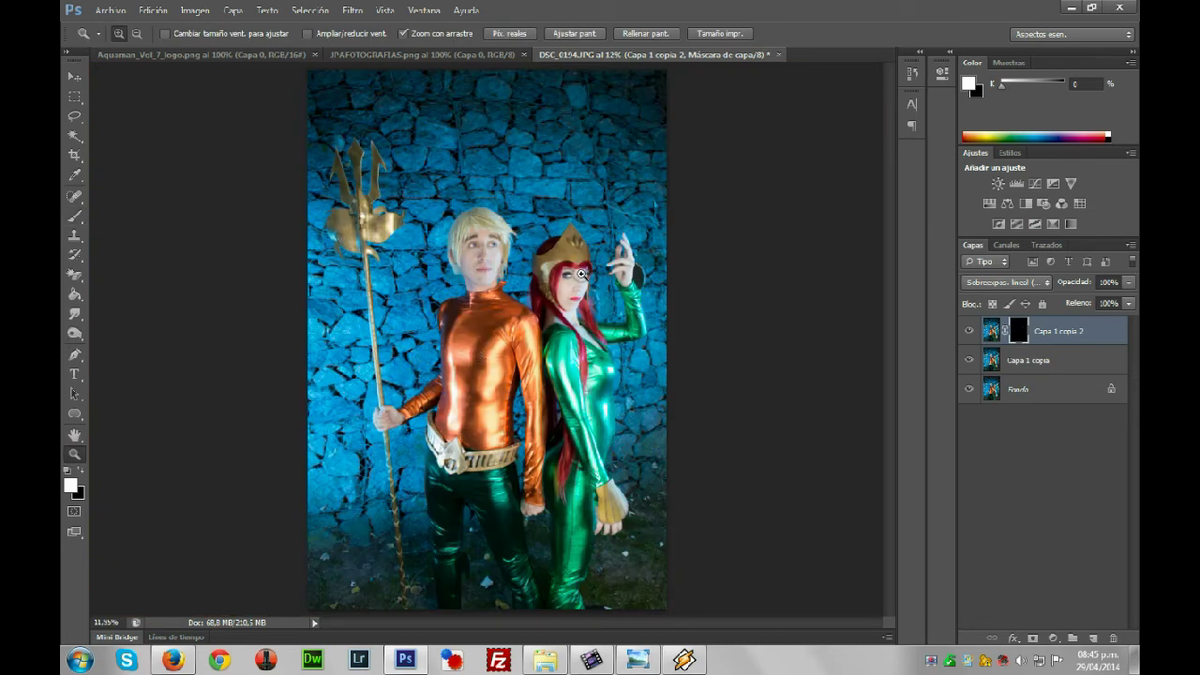
pyautogui.keyDown('shift'); pyautogui.click(1031, 356); pyautogui.keyUp('shift')
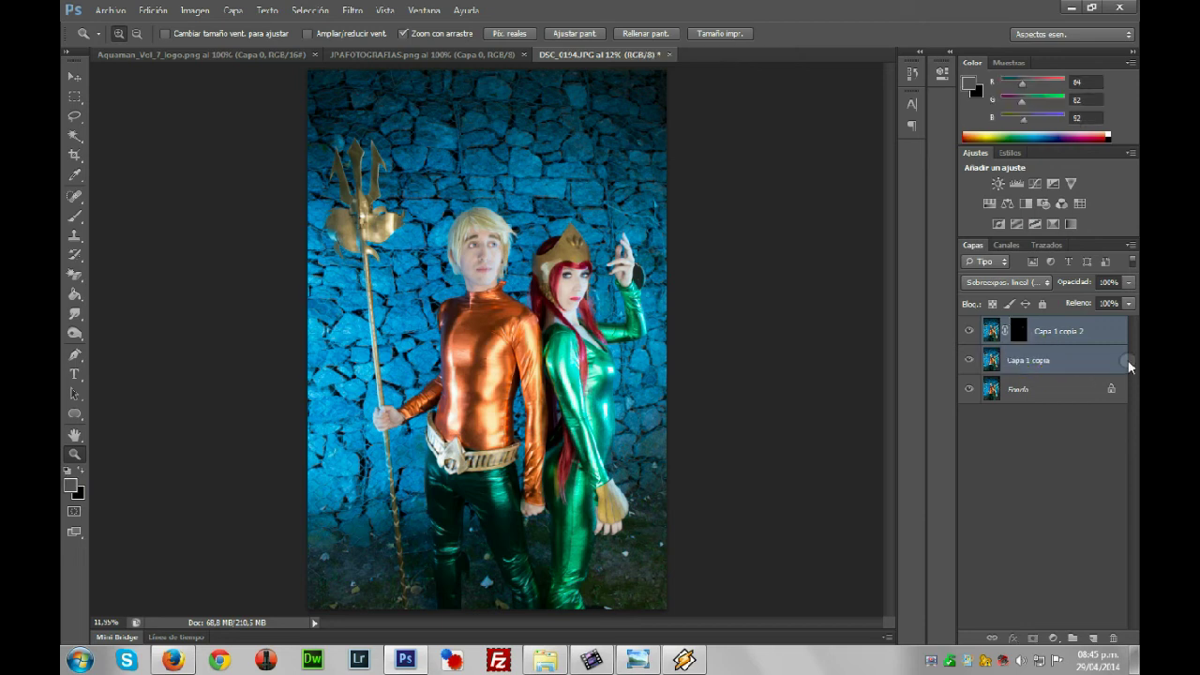
pyautogui.hotkey('ctrl', 'e')
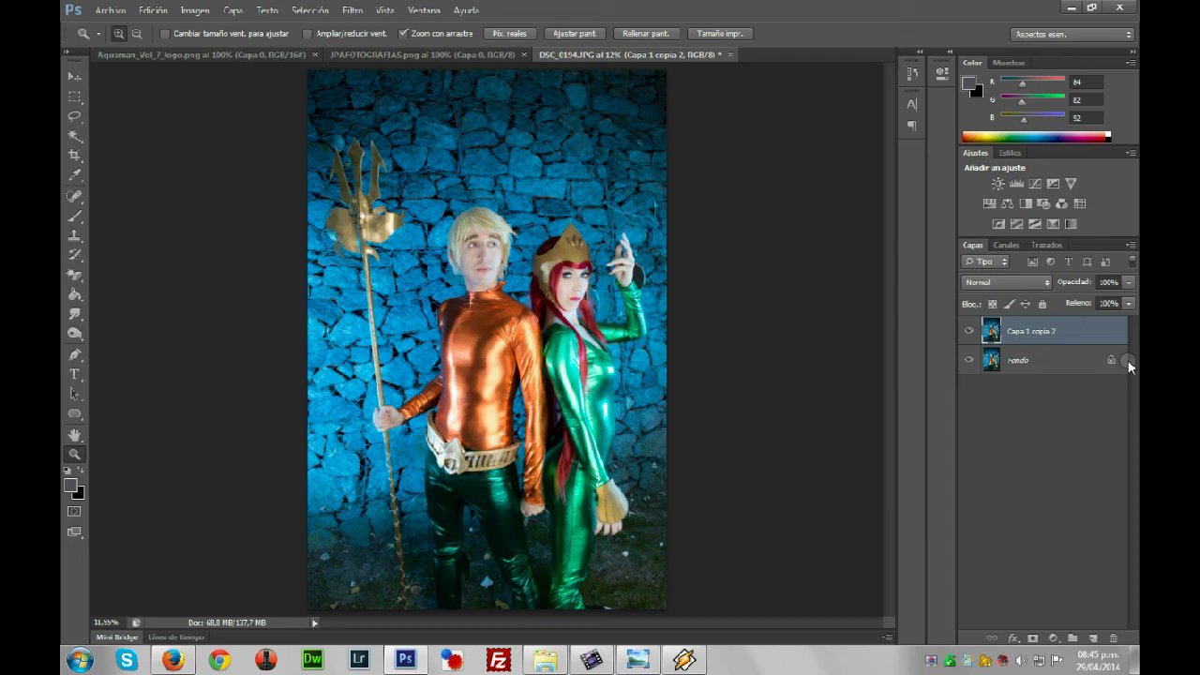
# Duplicate the merged layer and set the copy's blend mode to Superponer
pyautogui.hotkey('ctrl', 'j')
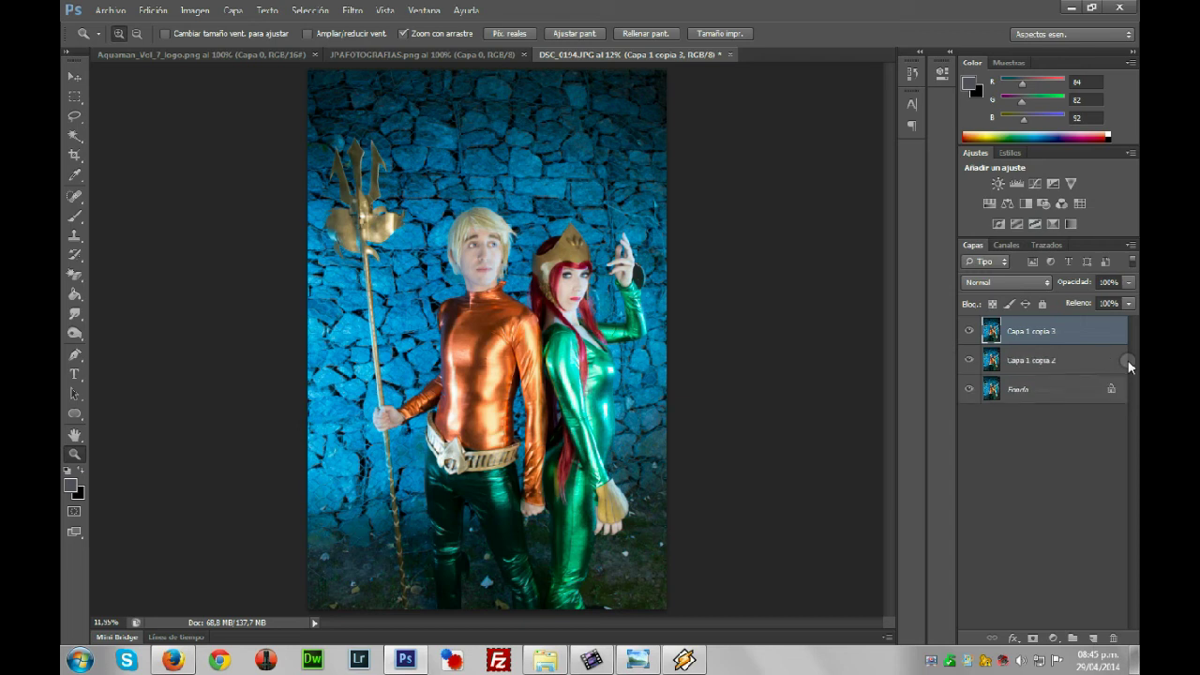
pyautogui.click(994, 282)
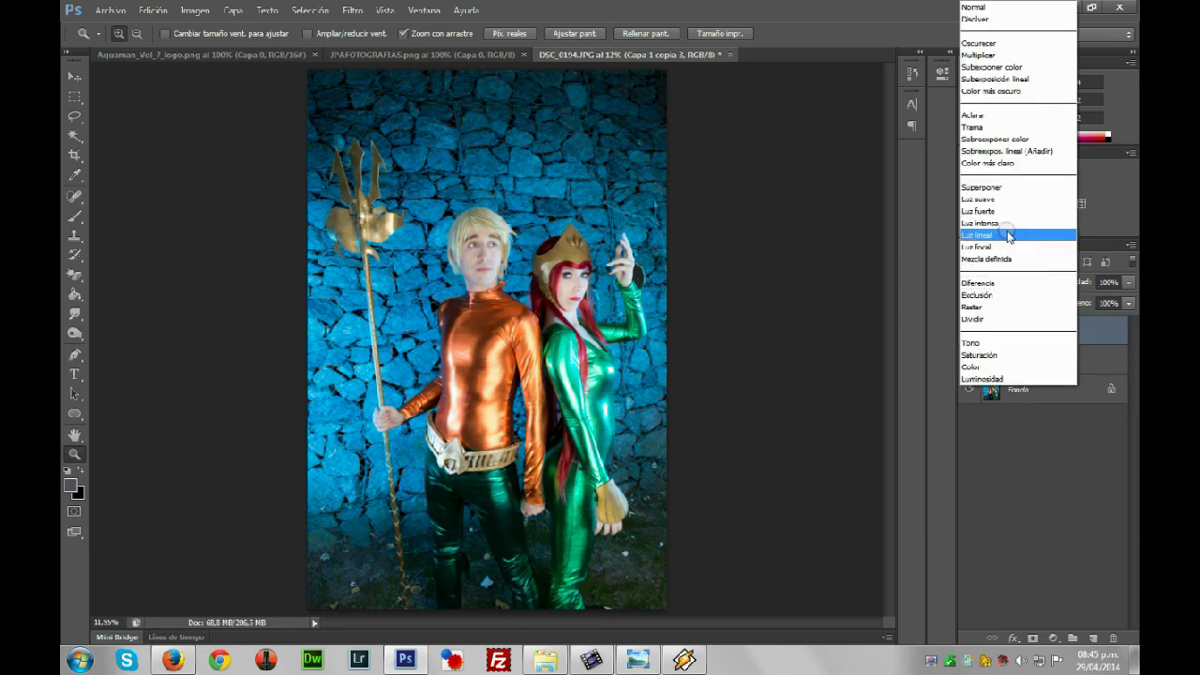
pyautogui.click(984, 187)
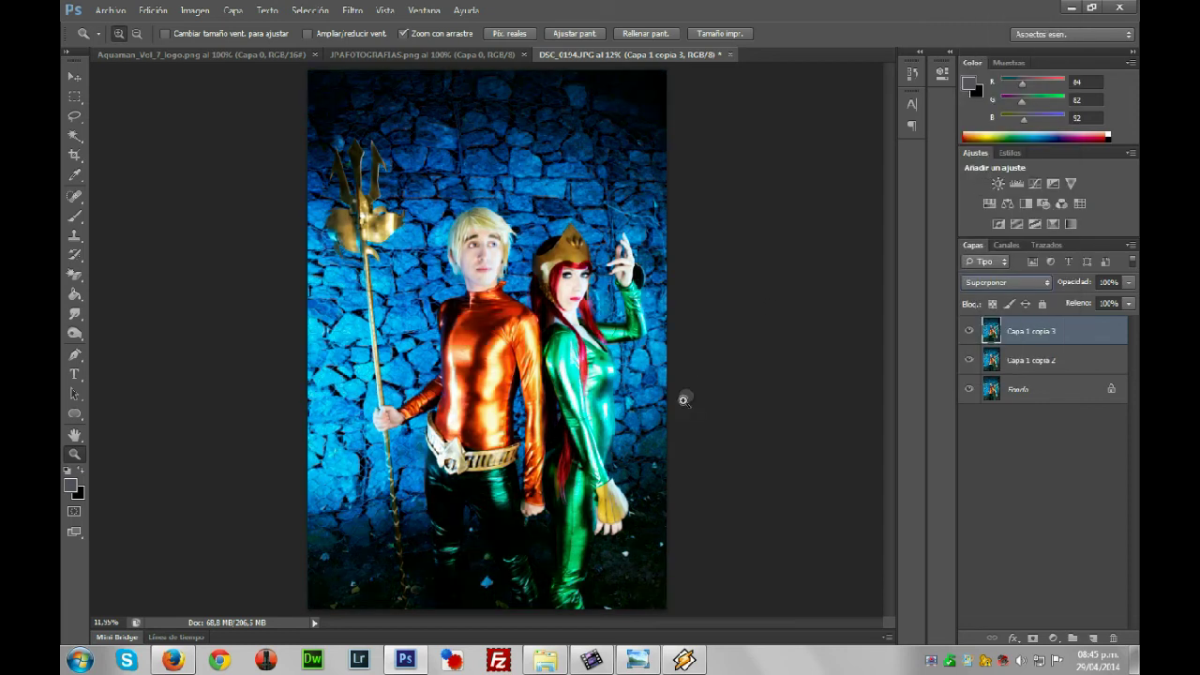
# Lower the fill of the Superponer layer to 41% and check the effect on both faces
pyautogui.click(1129, 305)
pyautogui.moveTo(1102, 323); pyautogui.dragTo(1083, 323)
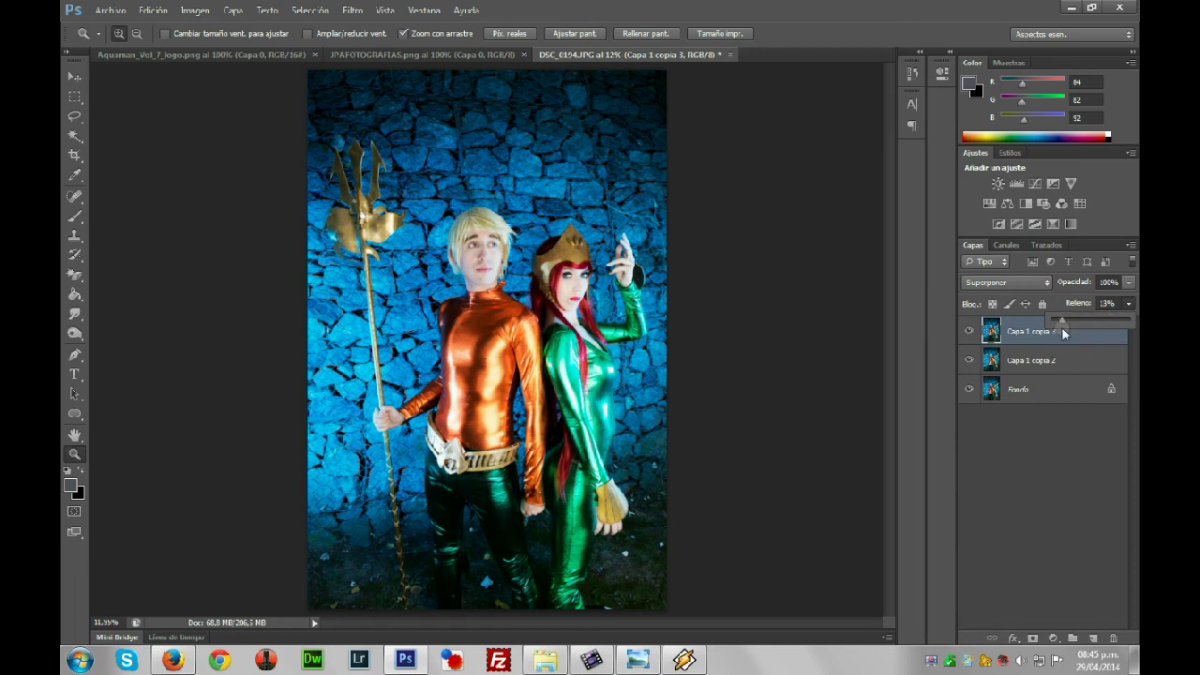
pyautogui.moveTo(1080, 321); pyautogui.dragTo(1087, 320)
pyautogui.moveTo(508, 273); pyautogui.dragTo(515, 263)
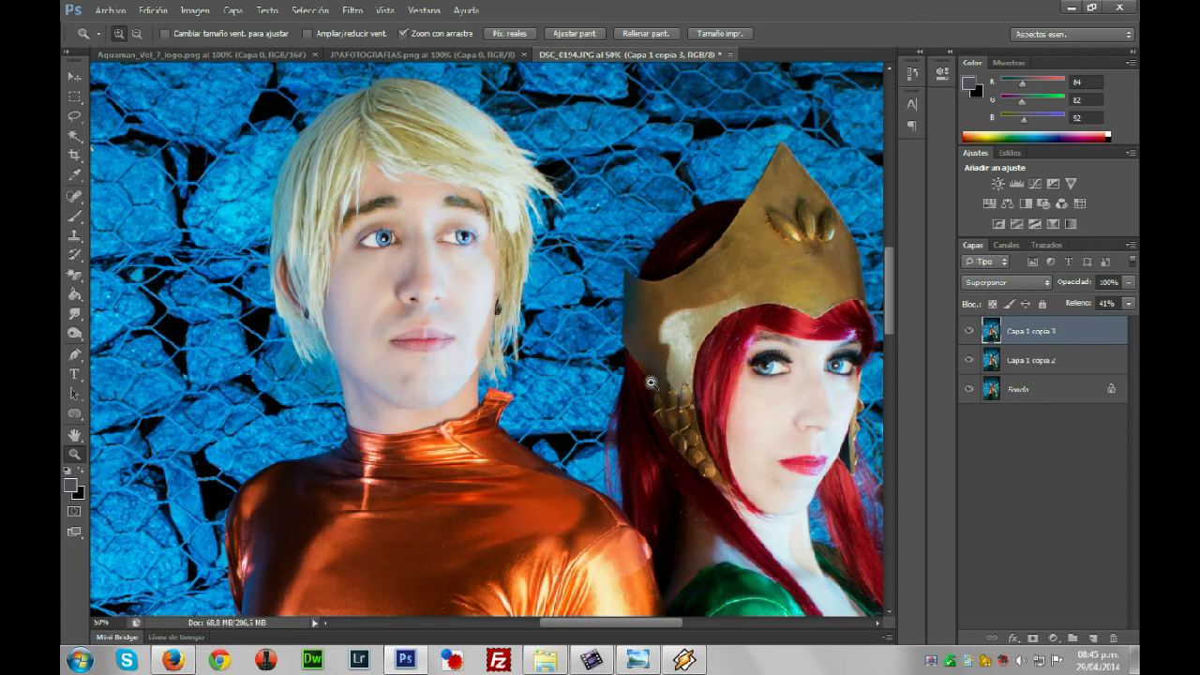
# Save the full-size photo DSC_0194 as a JPEG in the JPG EDIT folder with quality 12 and optimized baseline format
pyautogui.moveTo(663, 622)
pyautogui.mouseDown()
pyautogui.moveTo(699, 621)
pyautogui.moveTo(661, 621)
pyautogui.mouseUp()
pyautogui.rightClick(482, 173)
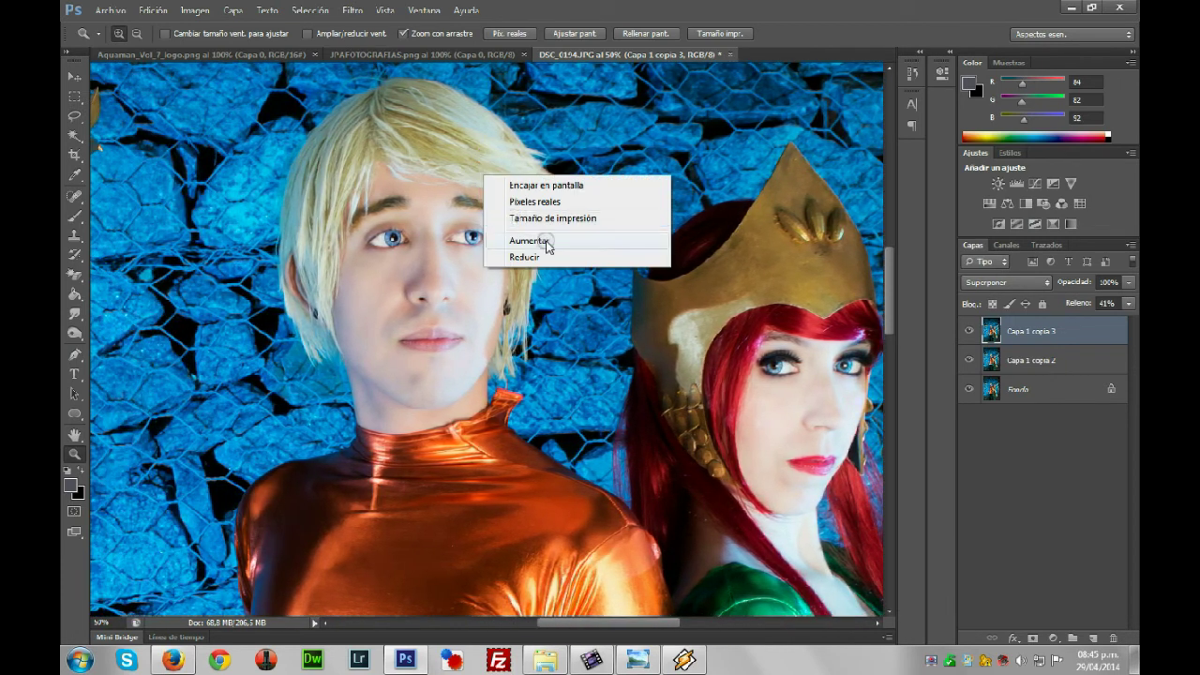
pyautogui.click(563, 185)
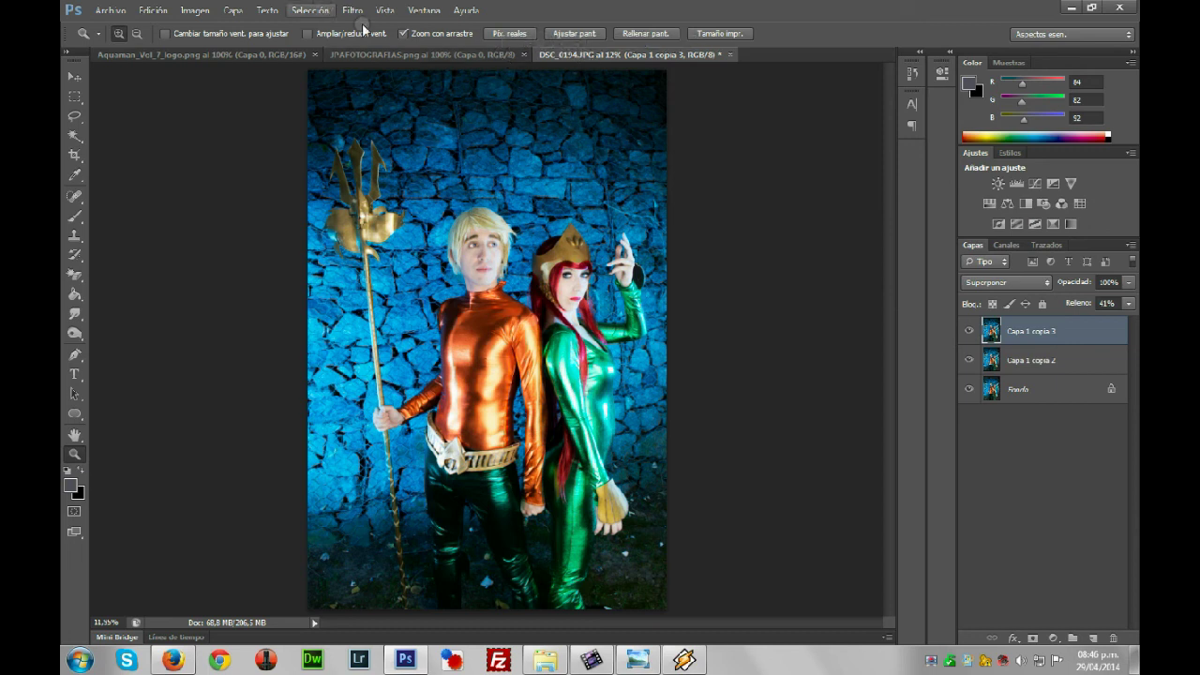
pyautogui.click(110, 10)
pyautogui.click(171, 190)
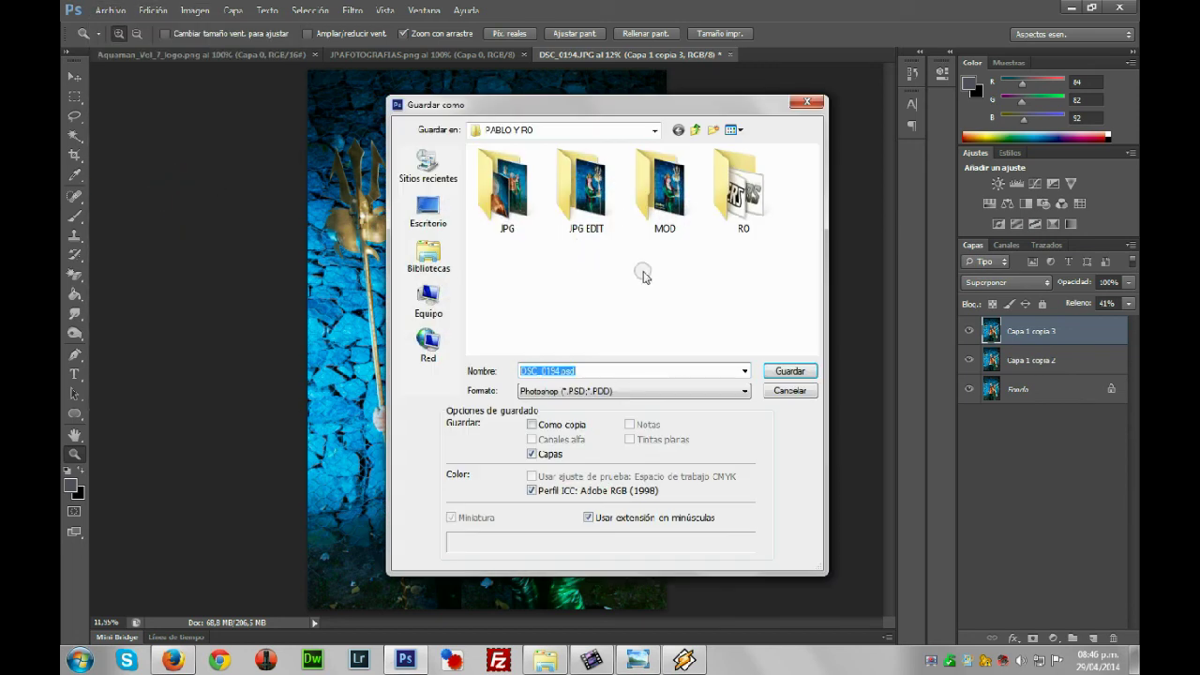
pyautogui.doubleClick(591, 231)
pyautogui.click(585, 391)
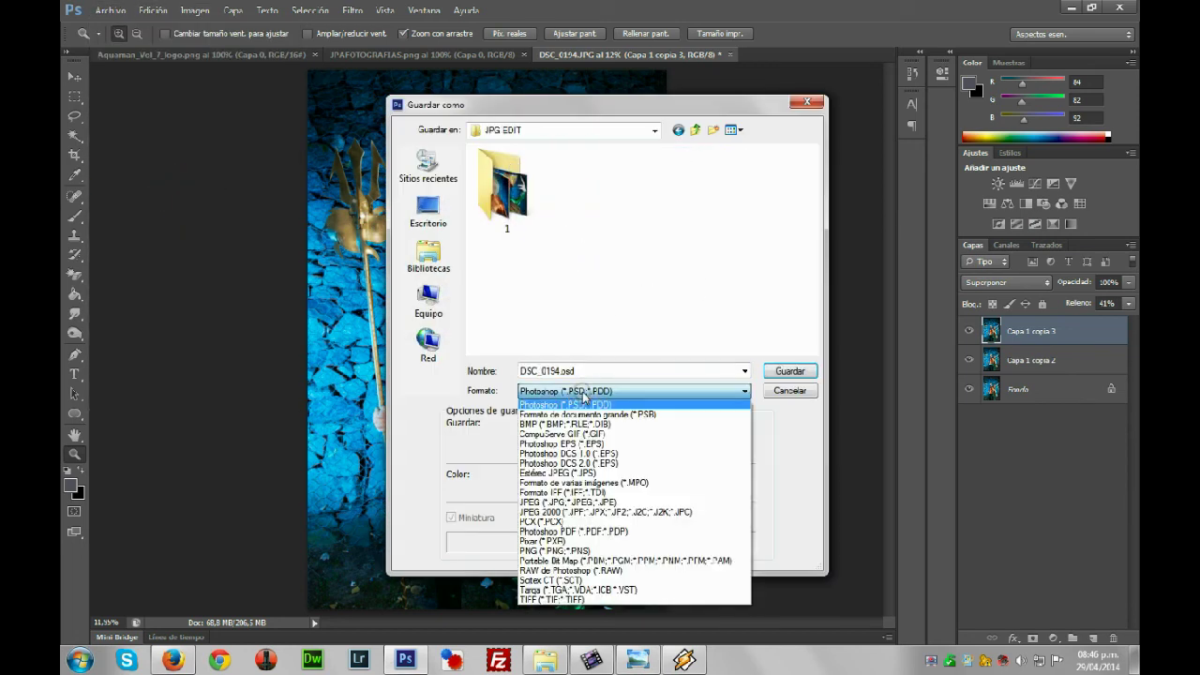
pyautogui.click(770, 372)
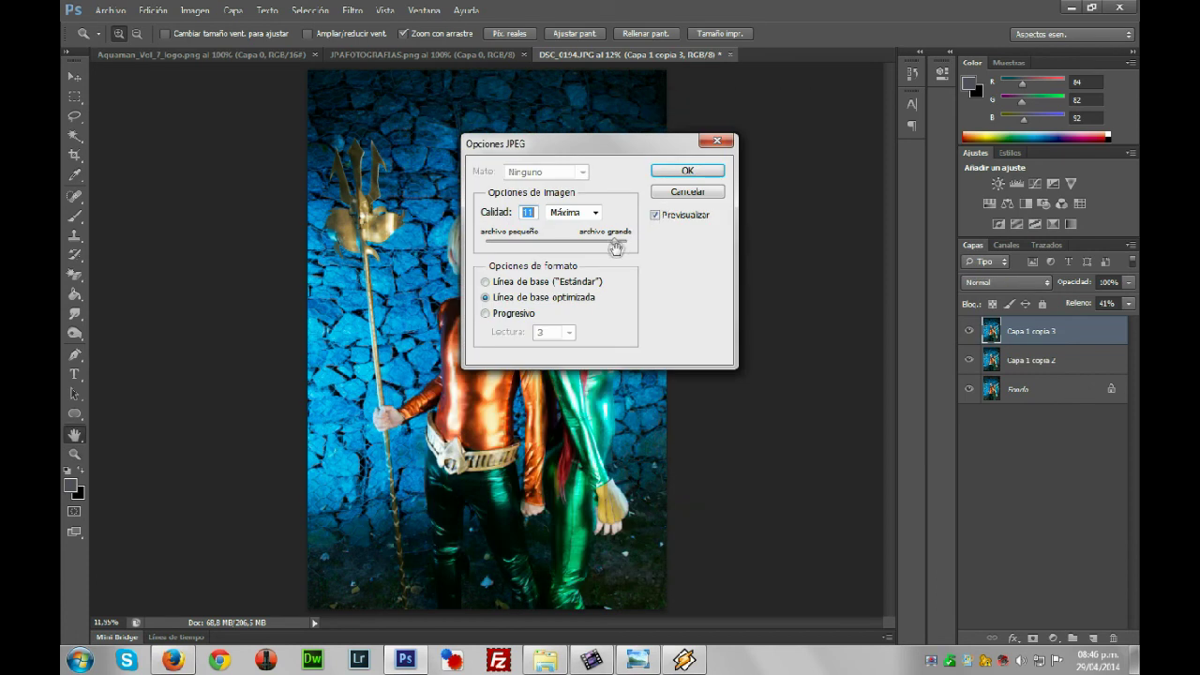
pyautogui.moveTo(615, 240); pyautogui.dragTo(629, 242)
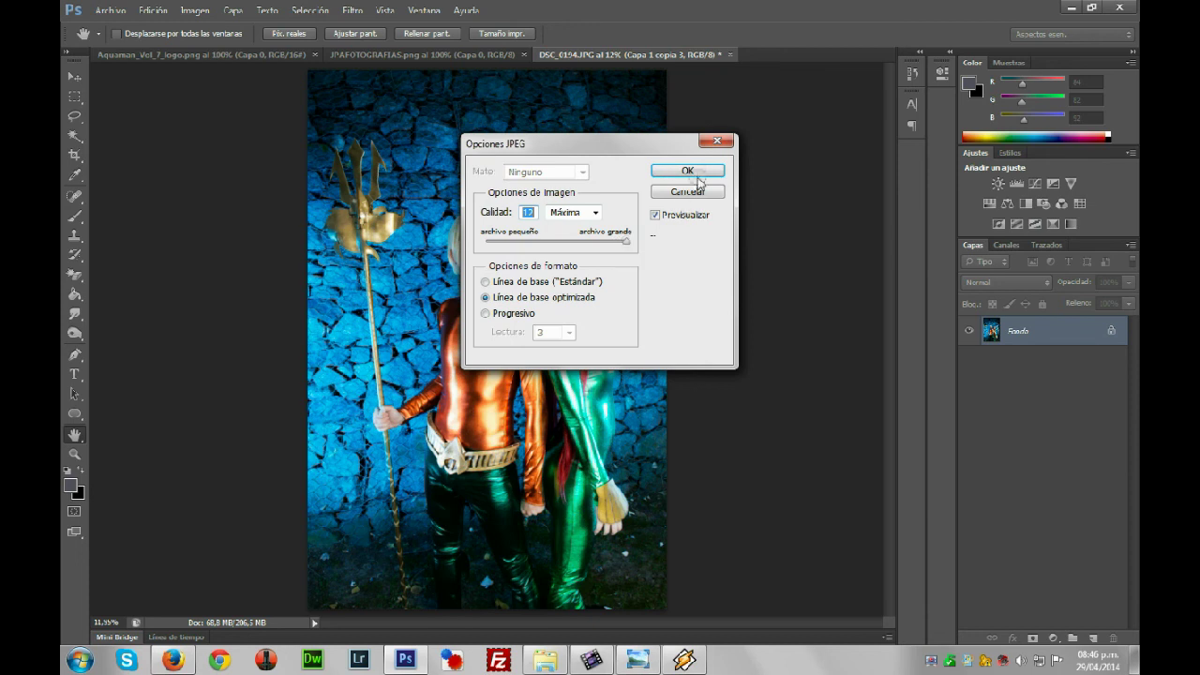
pyautogui.click(688, 171)
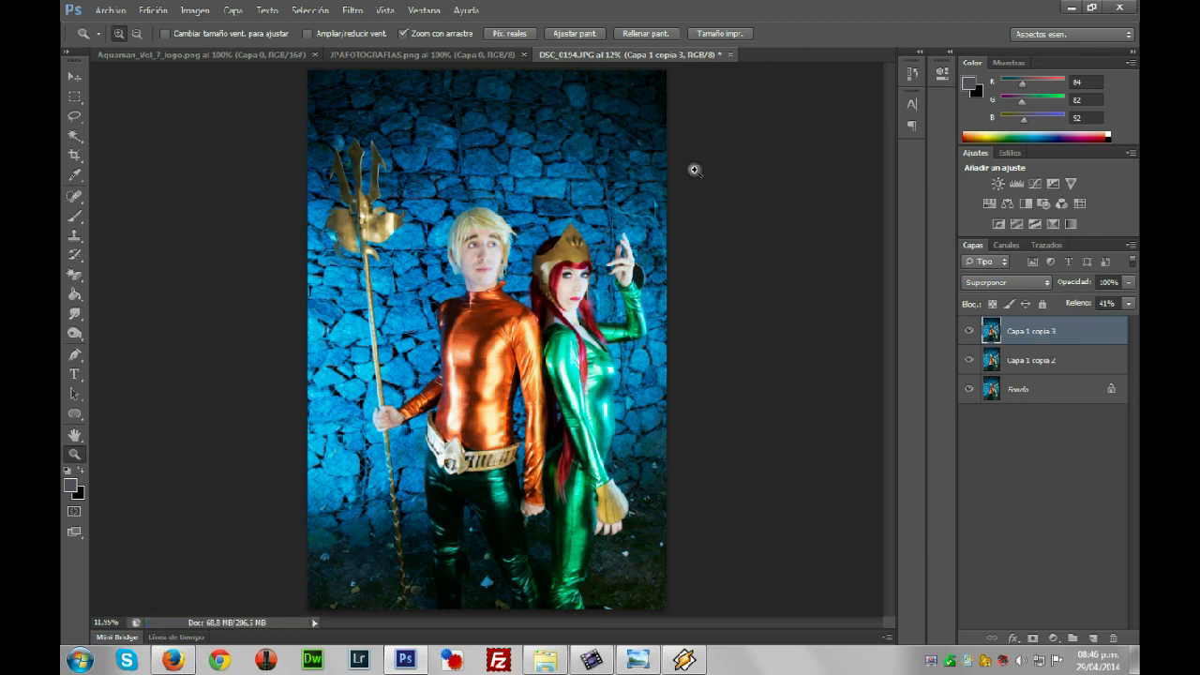
# Resize the image to a height of 2400 pixels with constrained proportions and fit it to the screen
pyautogui.click(194, 10)
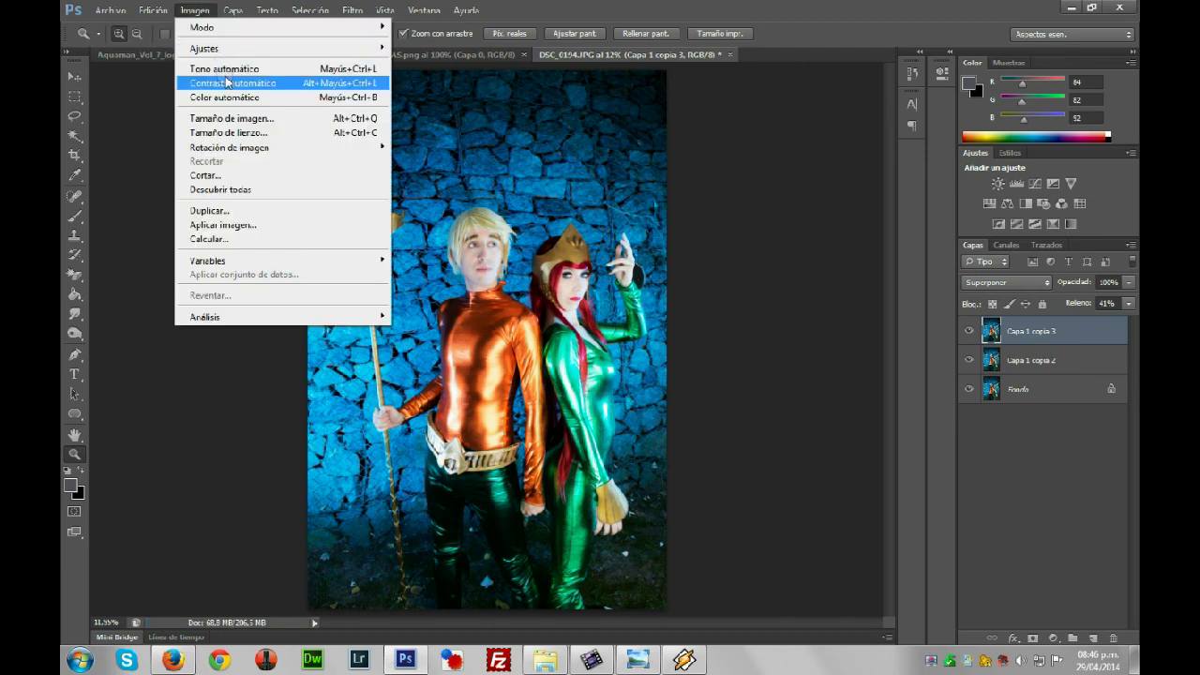
pyautogui.click(234, 118)
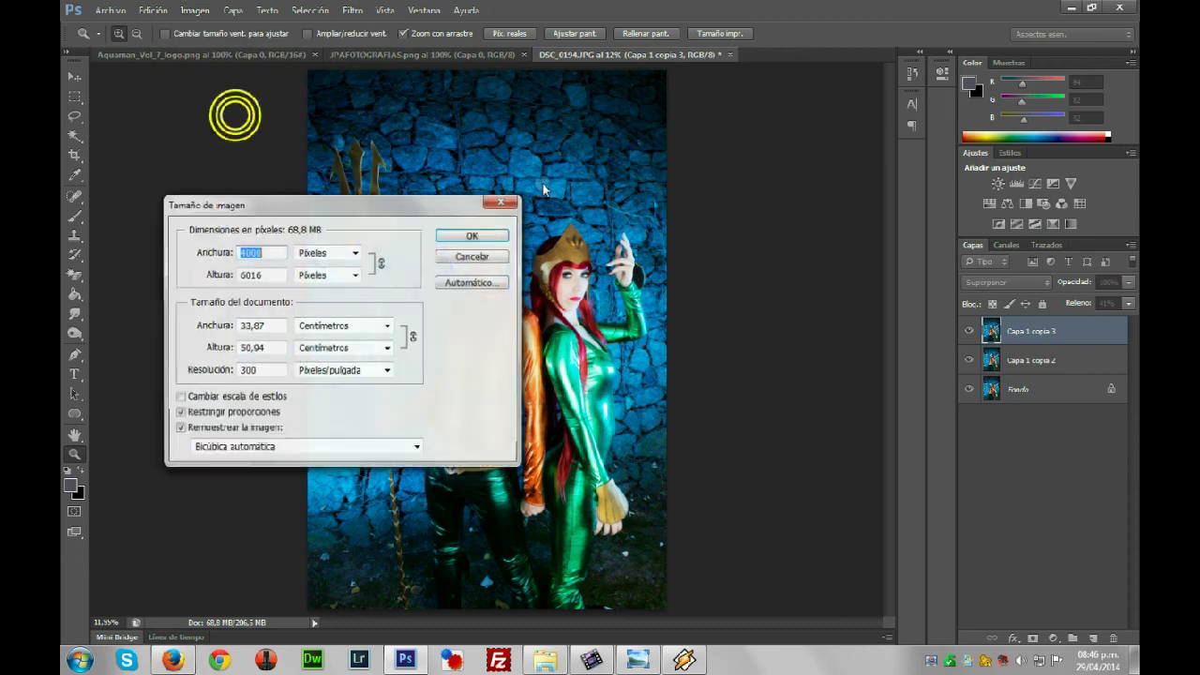
pyautogui.press('Tab')
pyautogui.press('Tab')
pyautogui.write('2400')
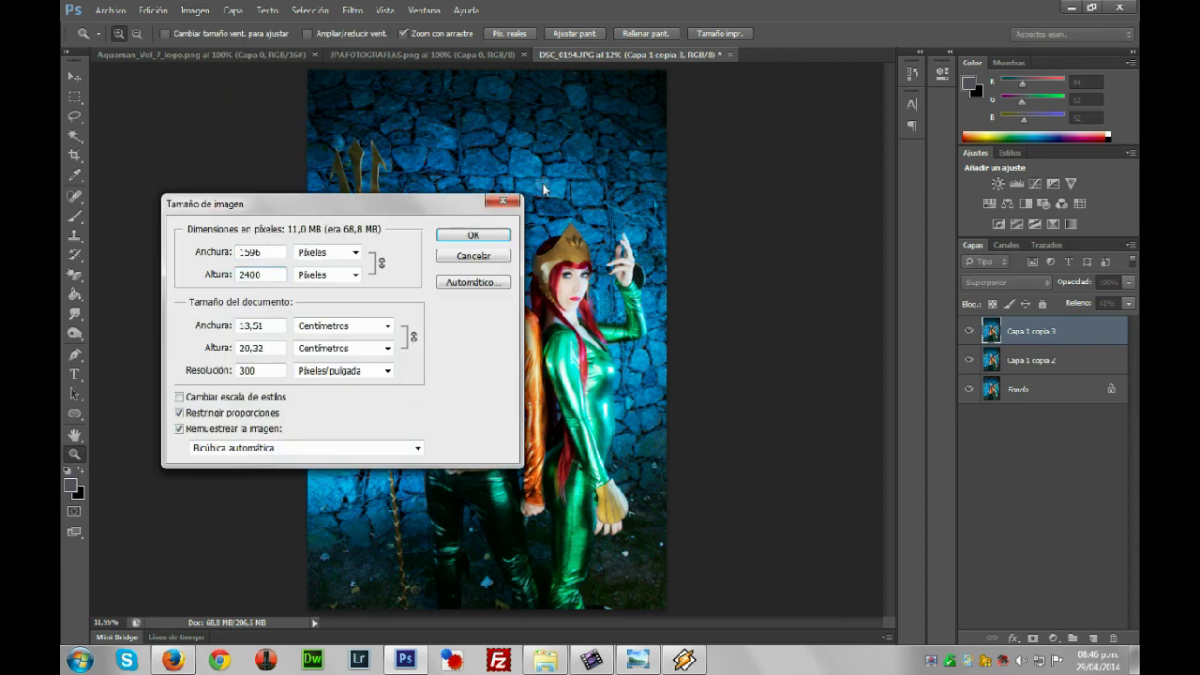
pyautogui.press('Return')
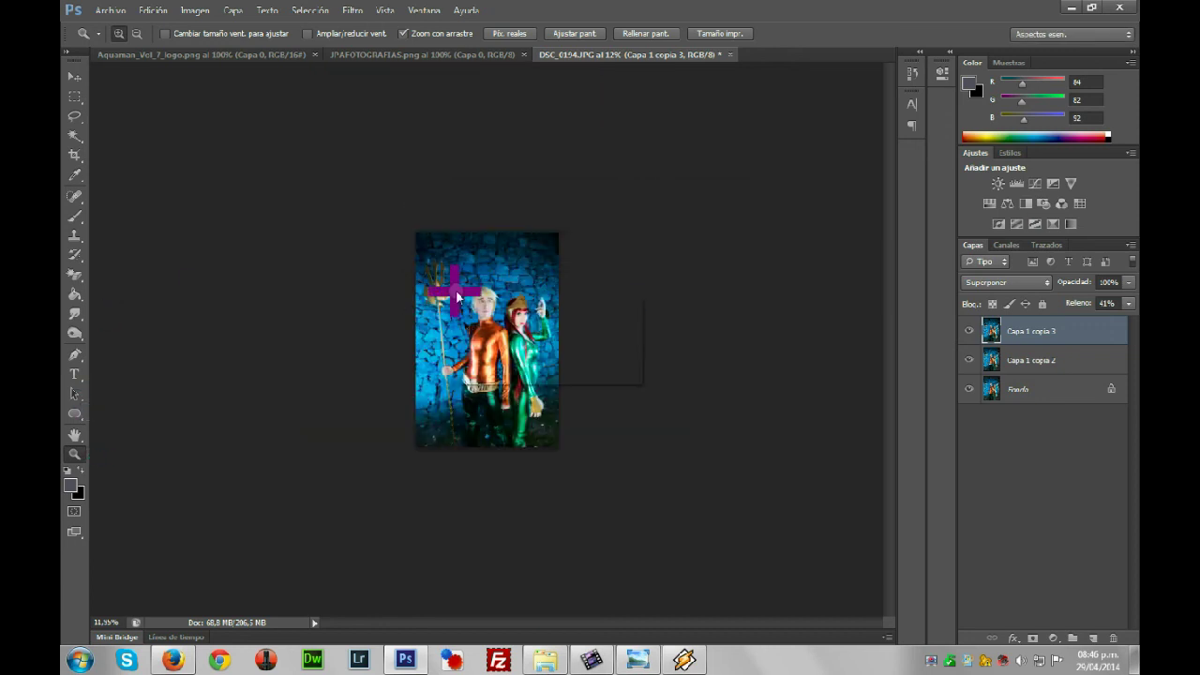
pyautogui.hotkey('ctrl', '0')
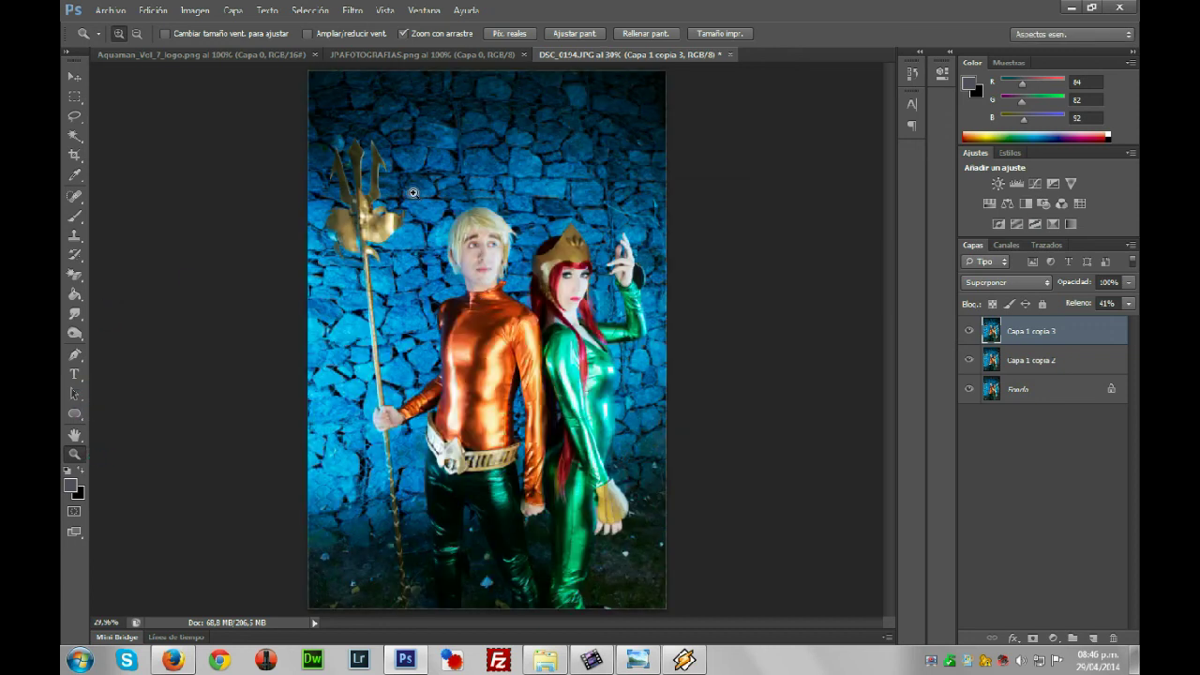
# Copy the JPA Fotografías signature from JPAFOTOGRAFIAS.png into the photo and place it in the lower-left corner of the picture
pyautogui.click(390, 54)
pyautogui.click(75, 76)
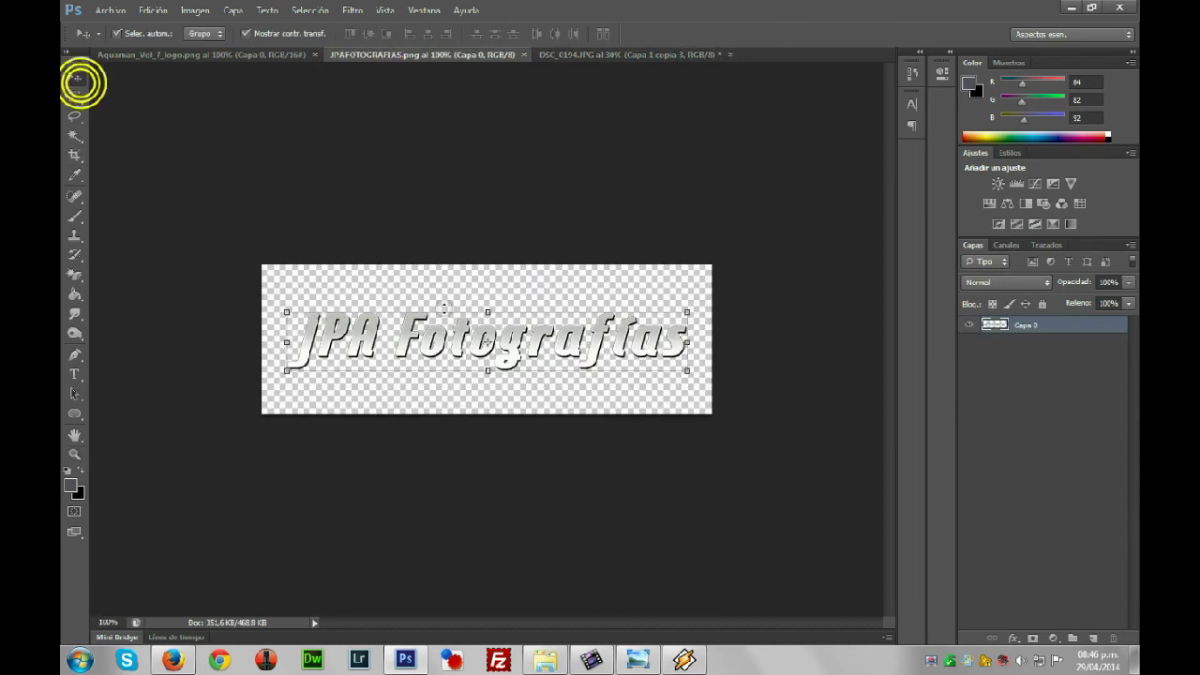
pyautogui.moveTo(413, 342); pyautogui.dragTo(381, 586)
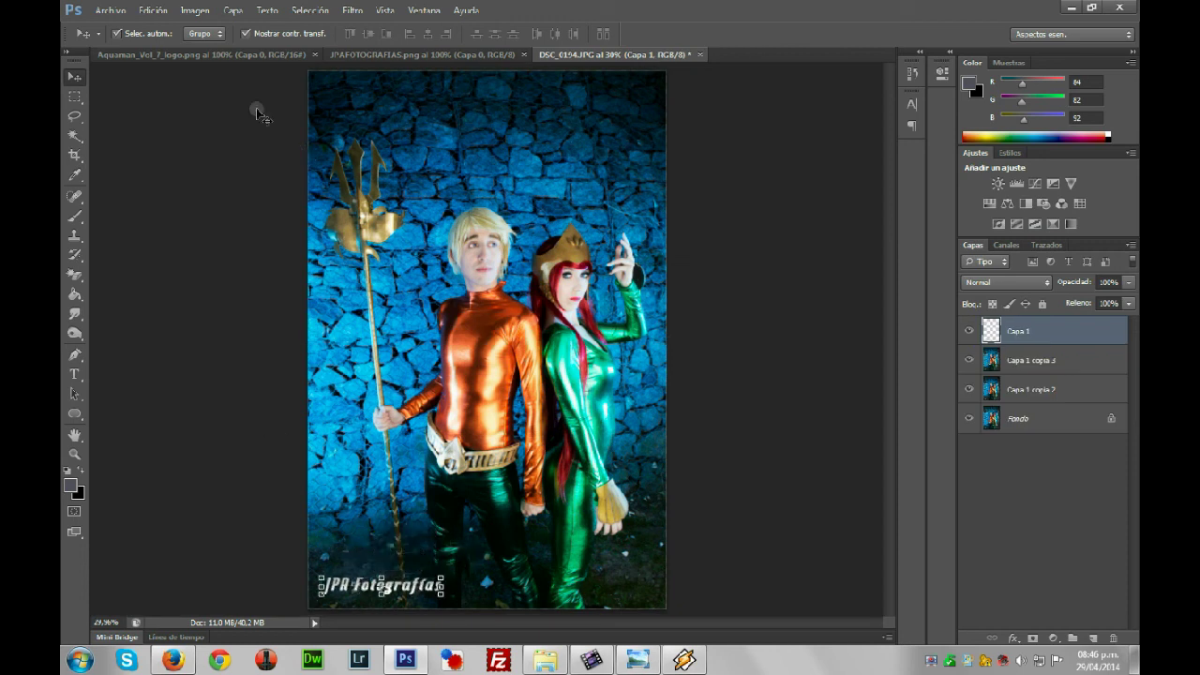
# Copy the Aquaman logo from Aquaman_Vol_7_logo.png into the photo and place it in the upper-right corner of the picture
pyautogui.click(218, 66)
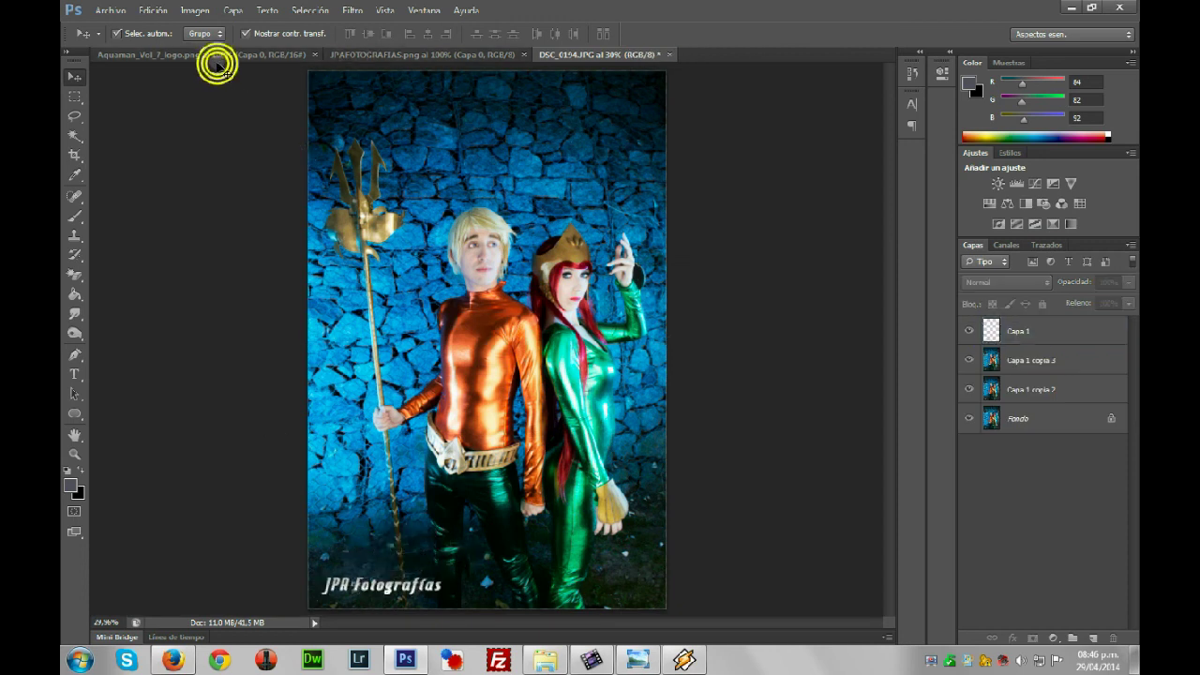
pyautogui.moveTo(403, 355); pyautogui.dragTo(588, 106)
pyautogui.click(578, 269)
# Move the JPA Fotografías signature directly beneath the Aquaman logo
pyautogui.click(367, 581)
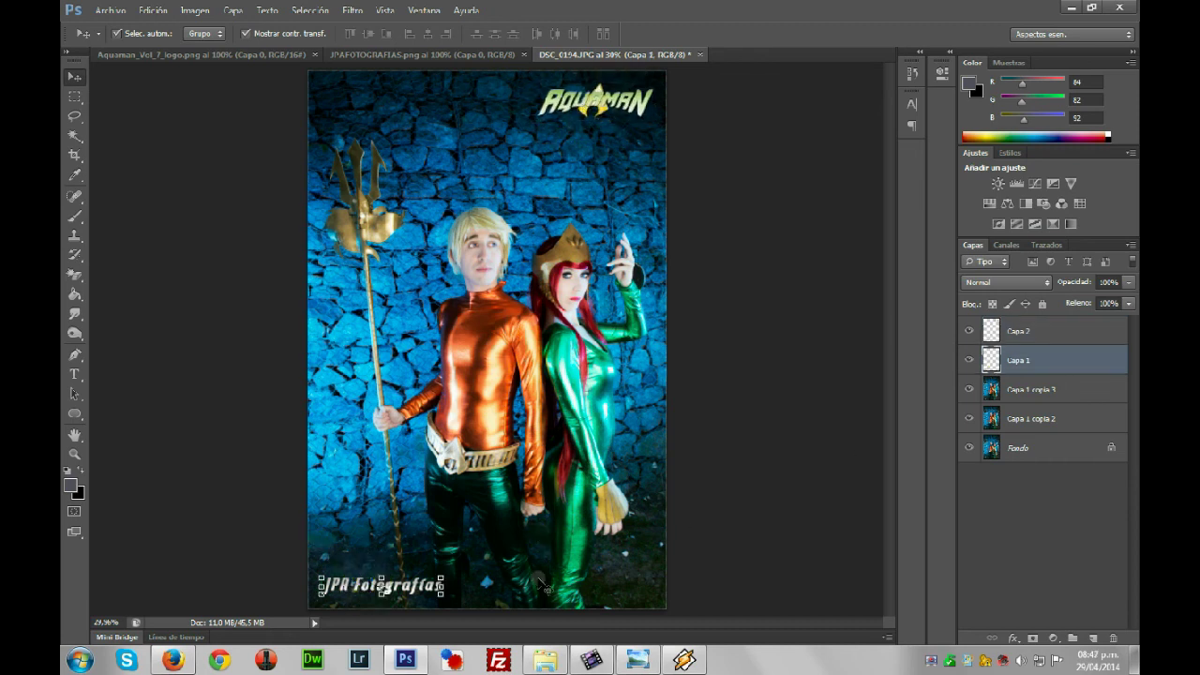
pyautogui.moveTo(408, 586); pyautogui.dragTo(616, 134)
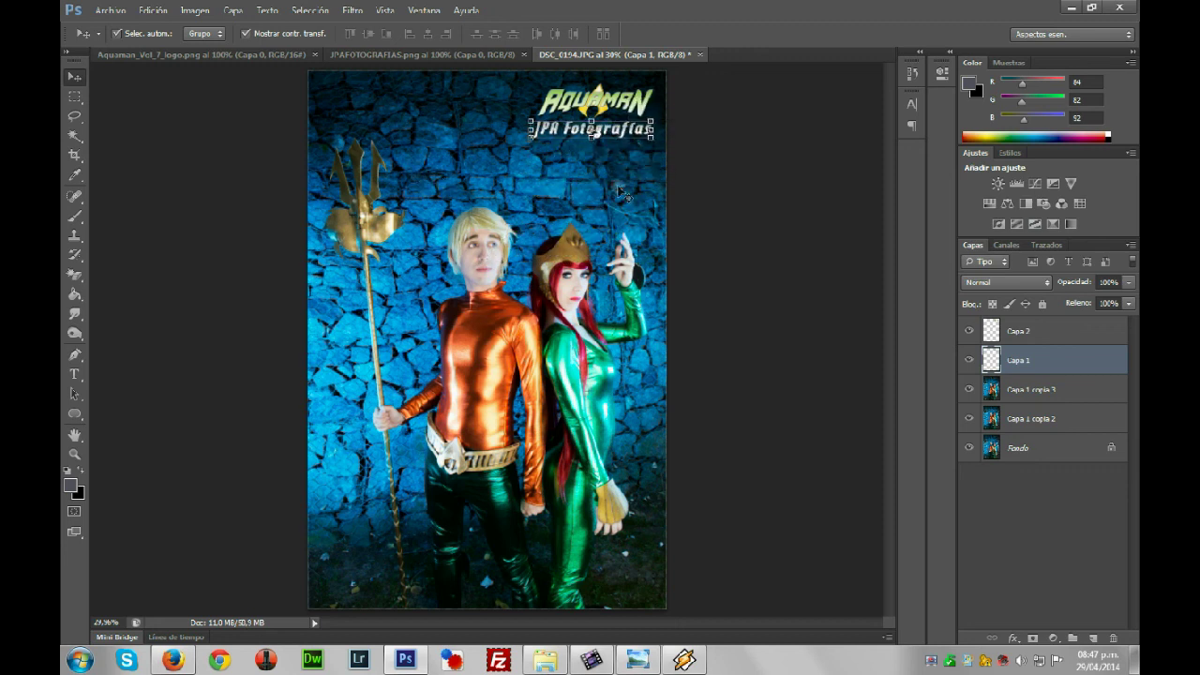
# Save the resized, branded photo as the JPEG DSC_0194.jpg in the MOD folder with quality 11
pyautogui.click(110, 10)
pyautogui.click(170, 193)
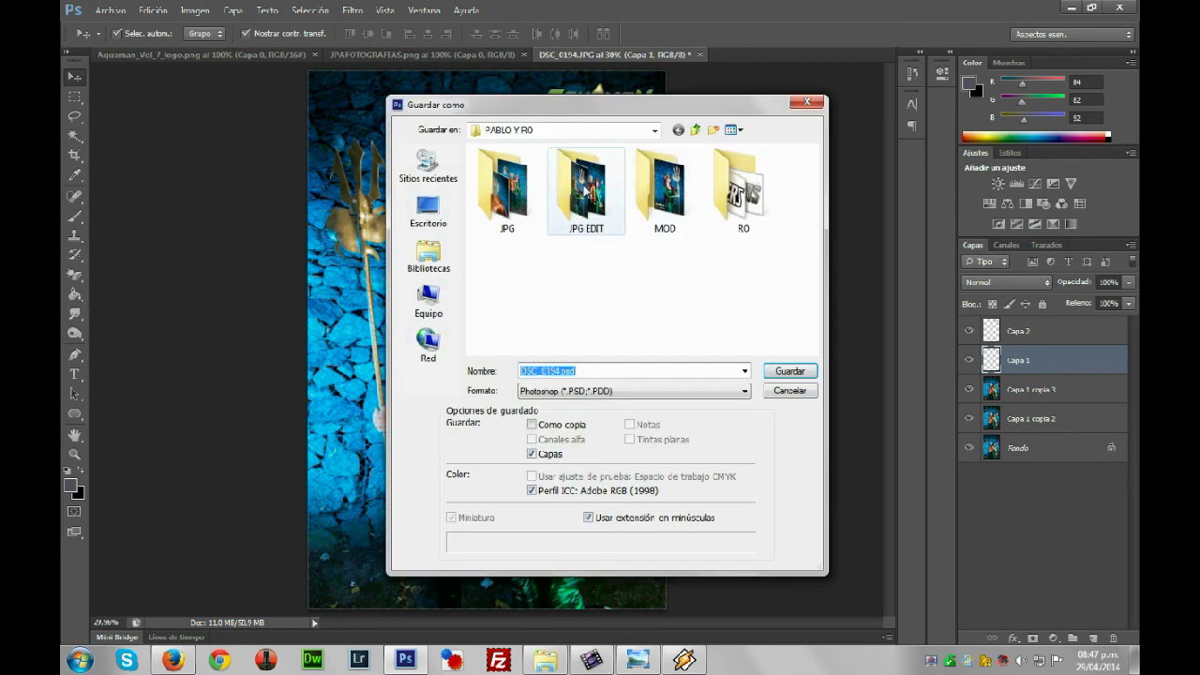
pyautogui.doubleClick(664, 192)
pyautogui.click(581, 392)
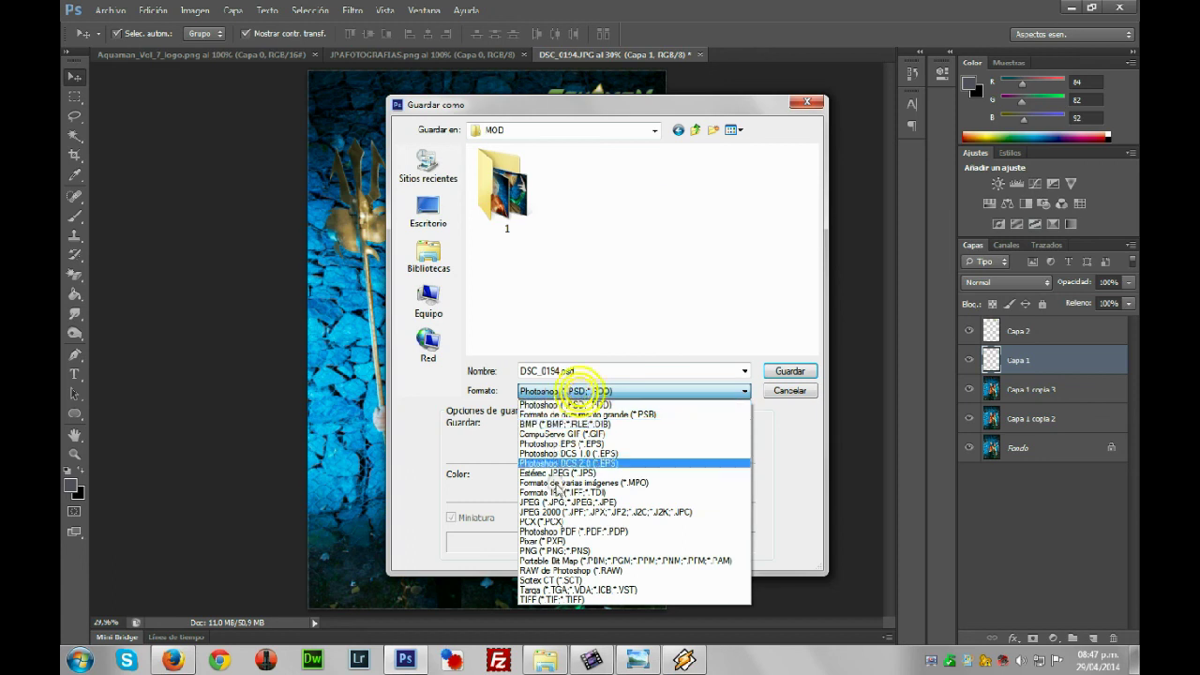
pyautogui.click(553, 500)
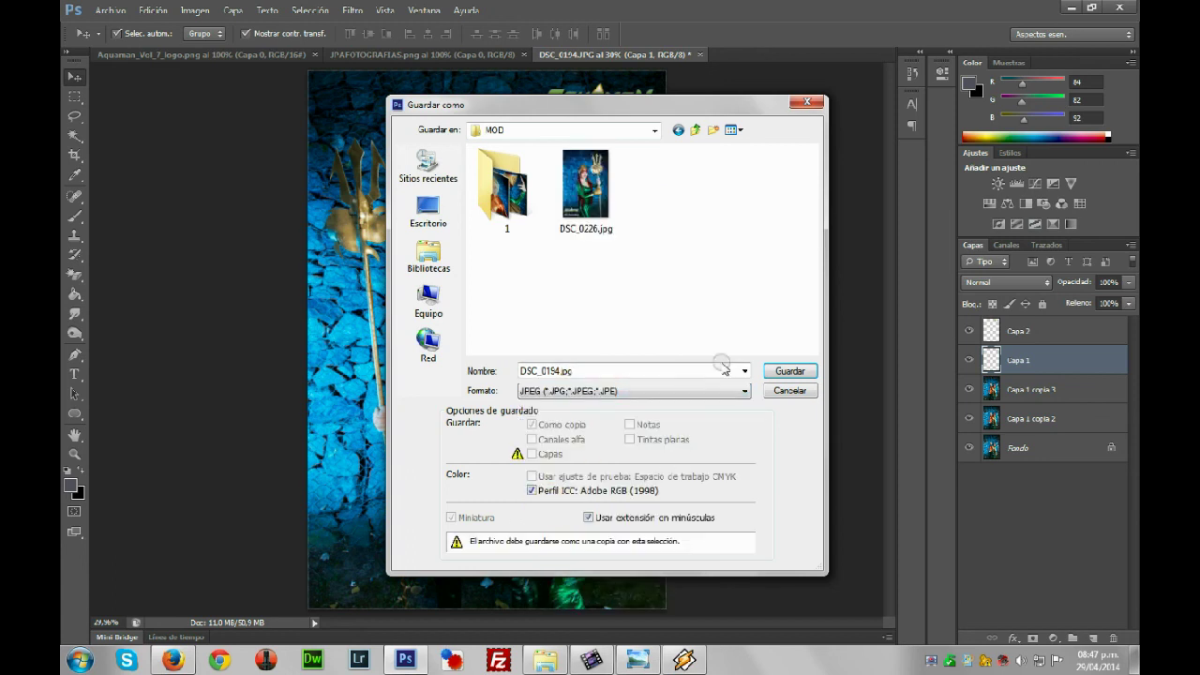
pyautogui.click(783, 372)
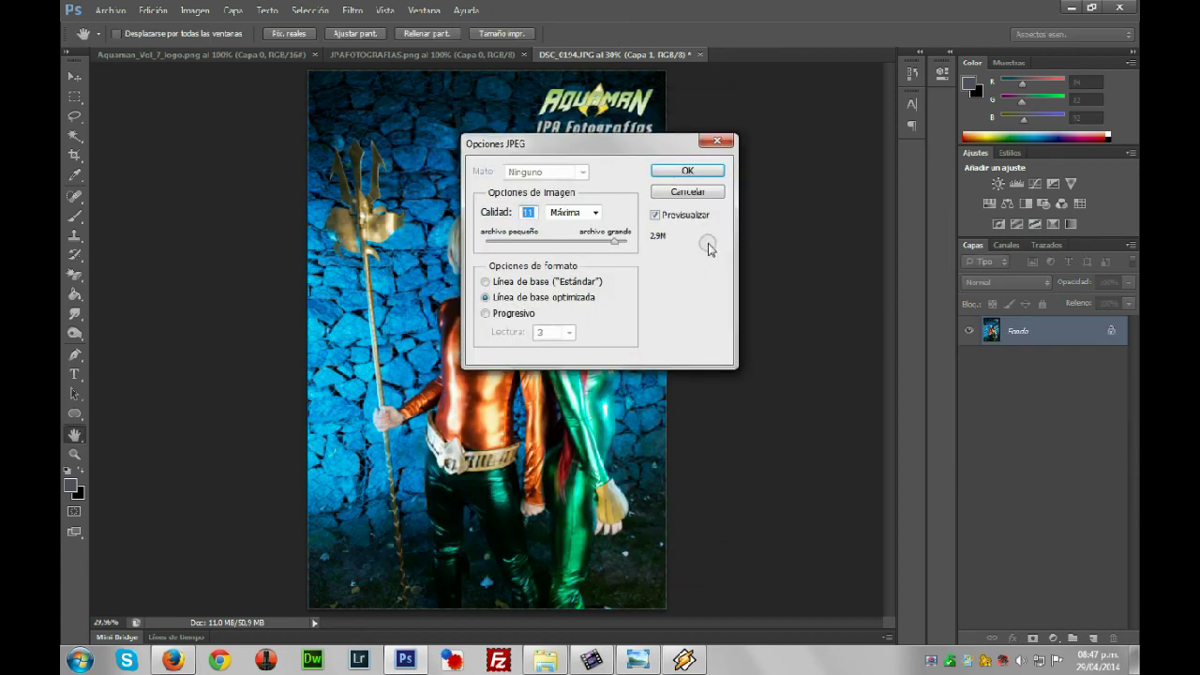
pyautogui.click(686, 169)
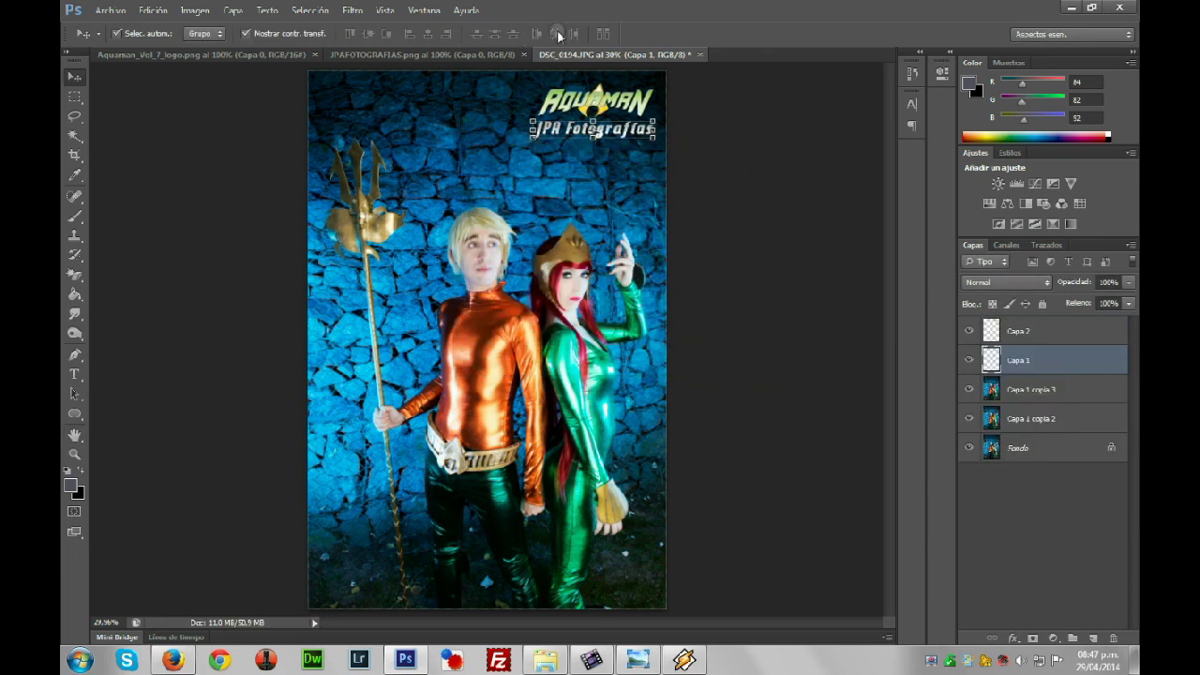
# Close the DSC_0194.JPG document without saving its changes and switch to AVS Video Editor
pyautogui.click(700, 54)
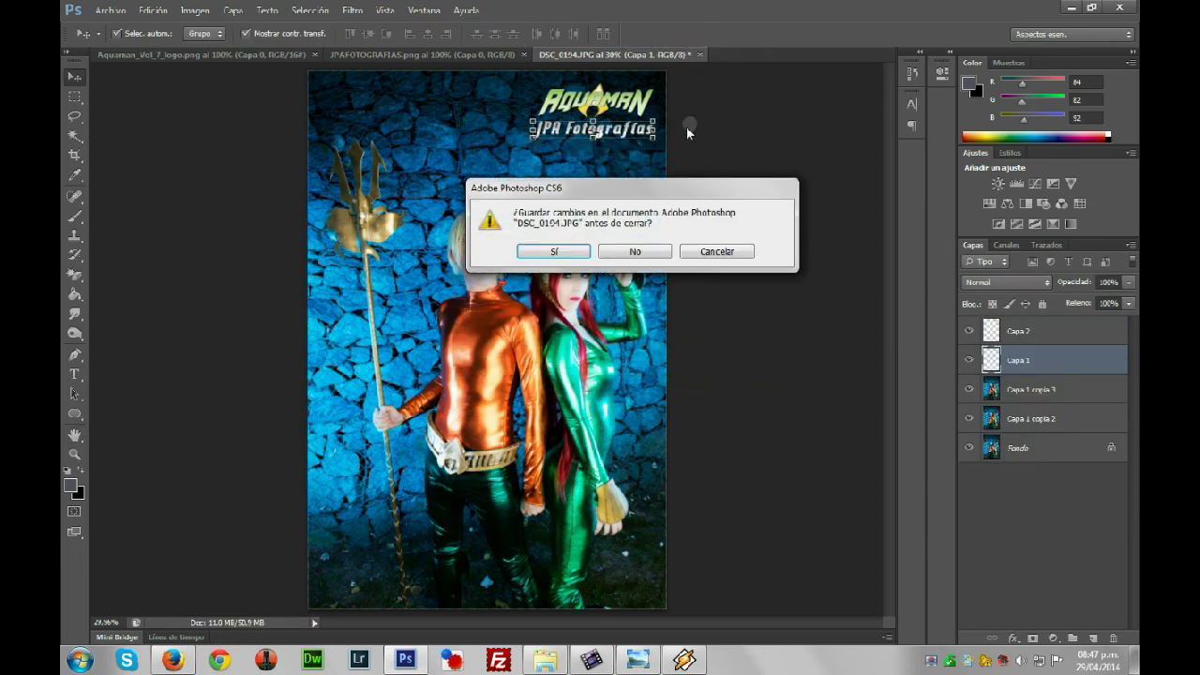
pyautogui.click(657, 253)
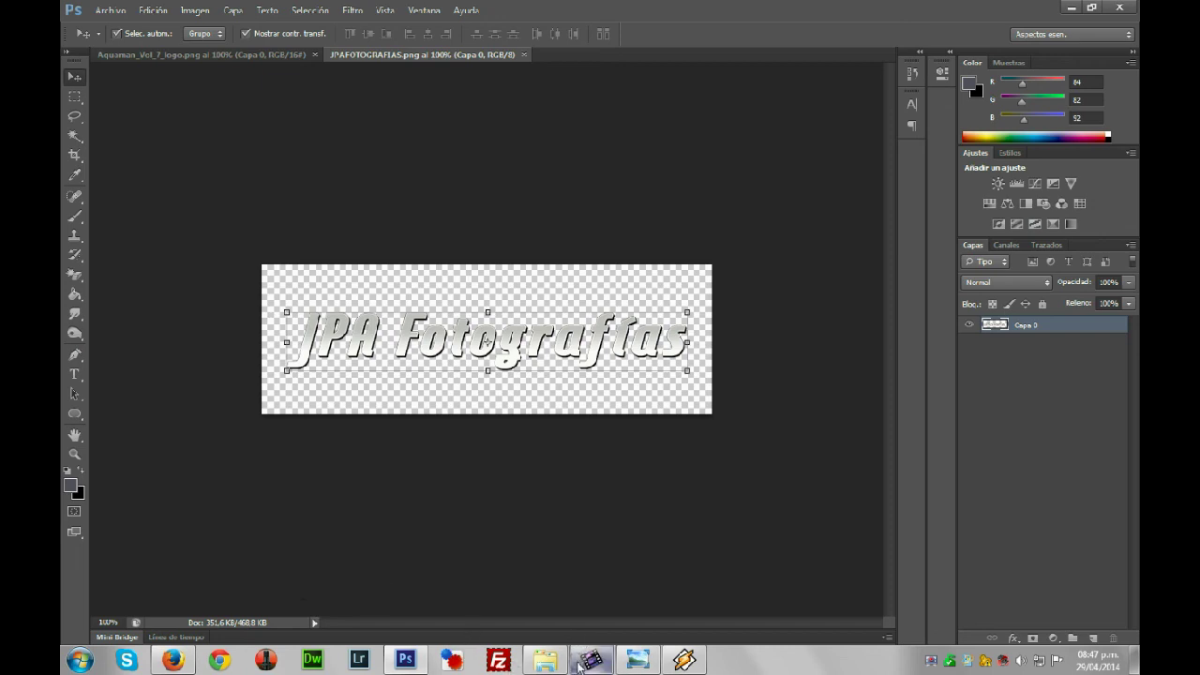
pyautogui.click(585, 661)
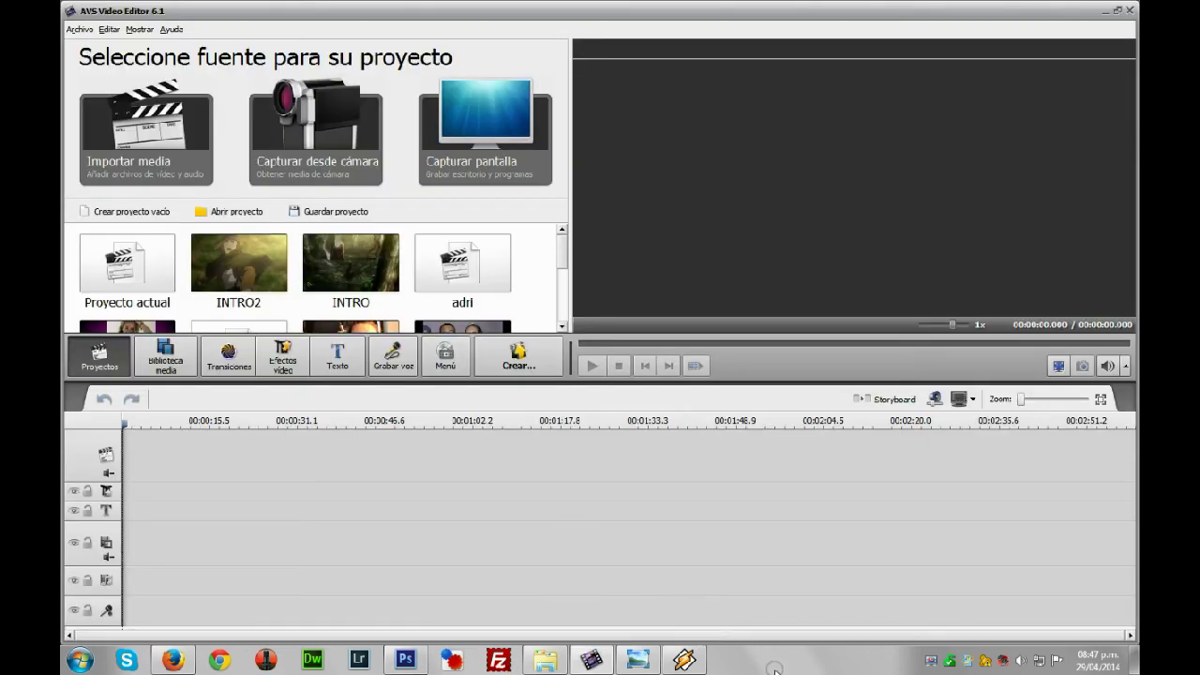